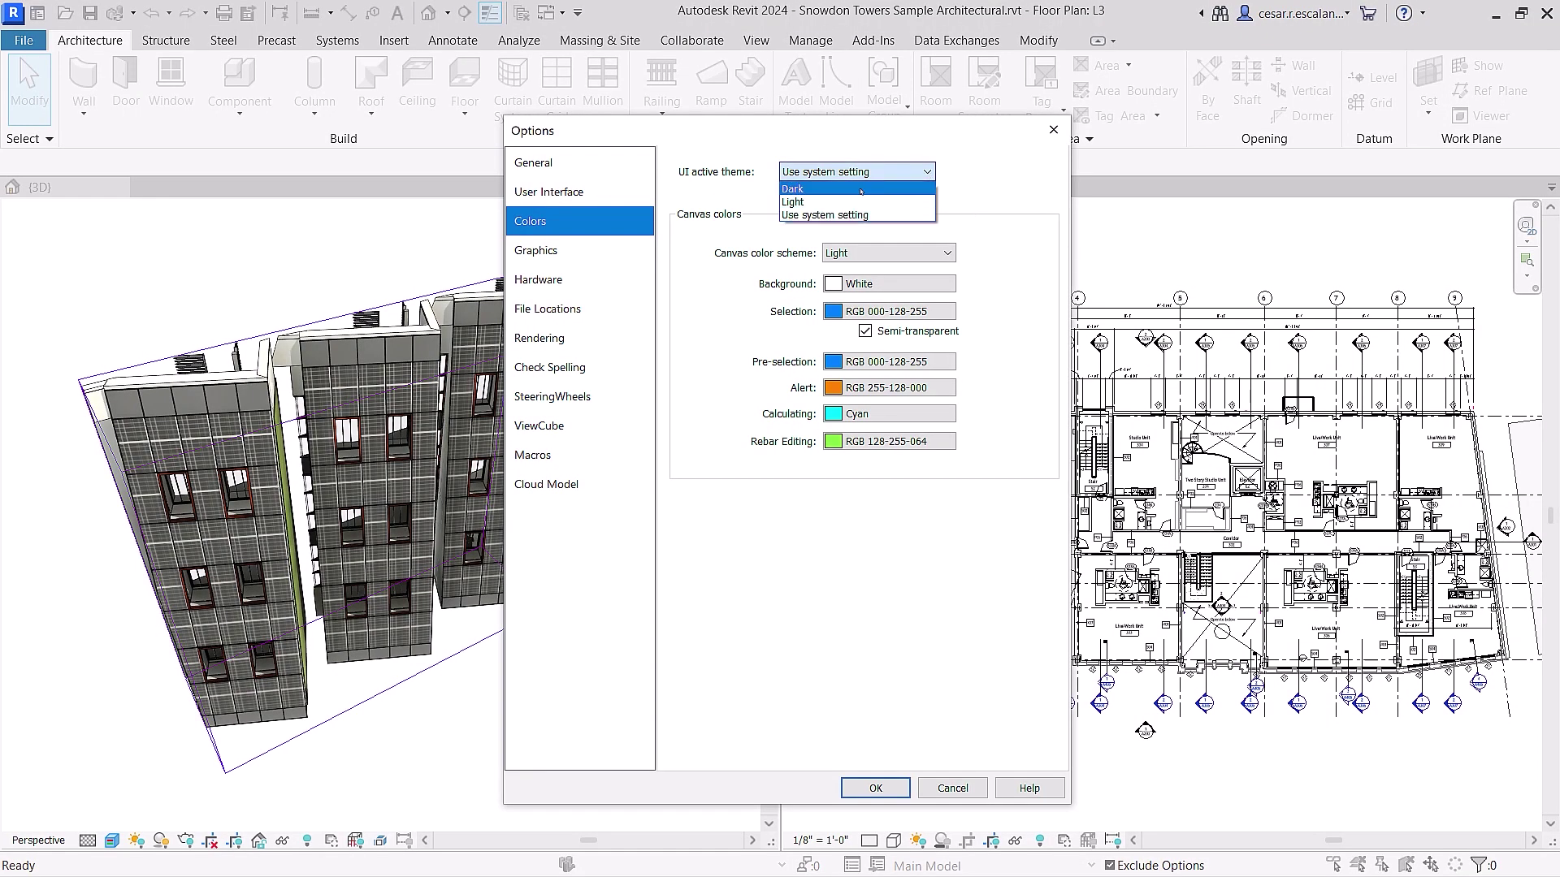
# - Set the active interface theme to Dark
pyautogui.click(861, 189)
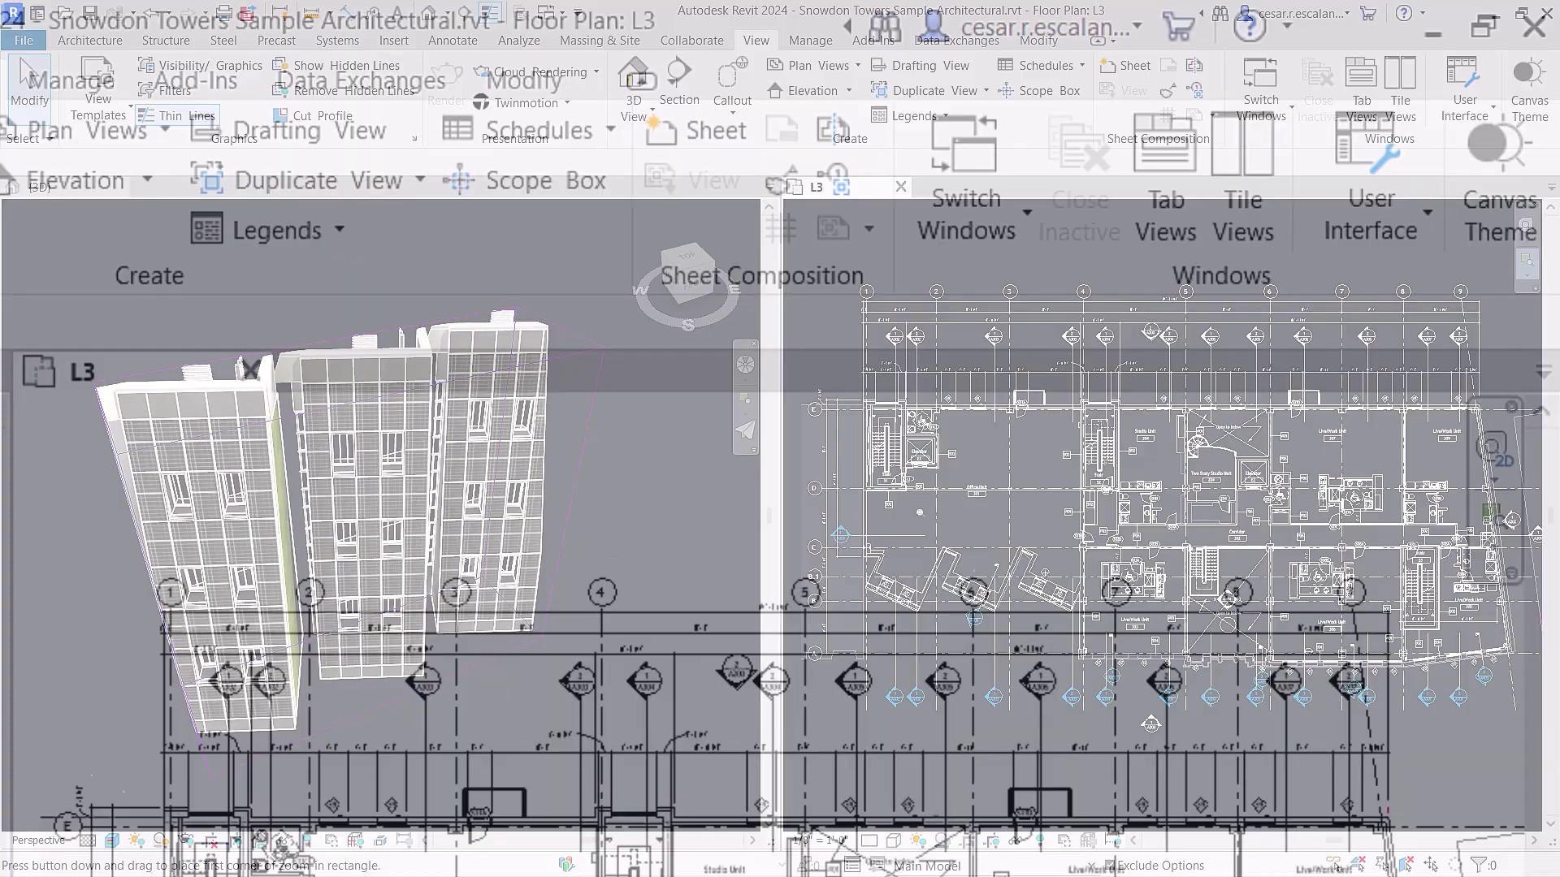
# - Place an aligned dimension string across the angled bays in the L3 floor plan
pyautogui.press('d')
pyautogui.press('i')
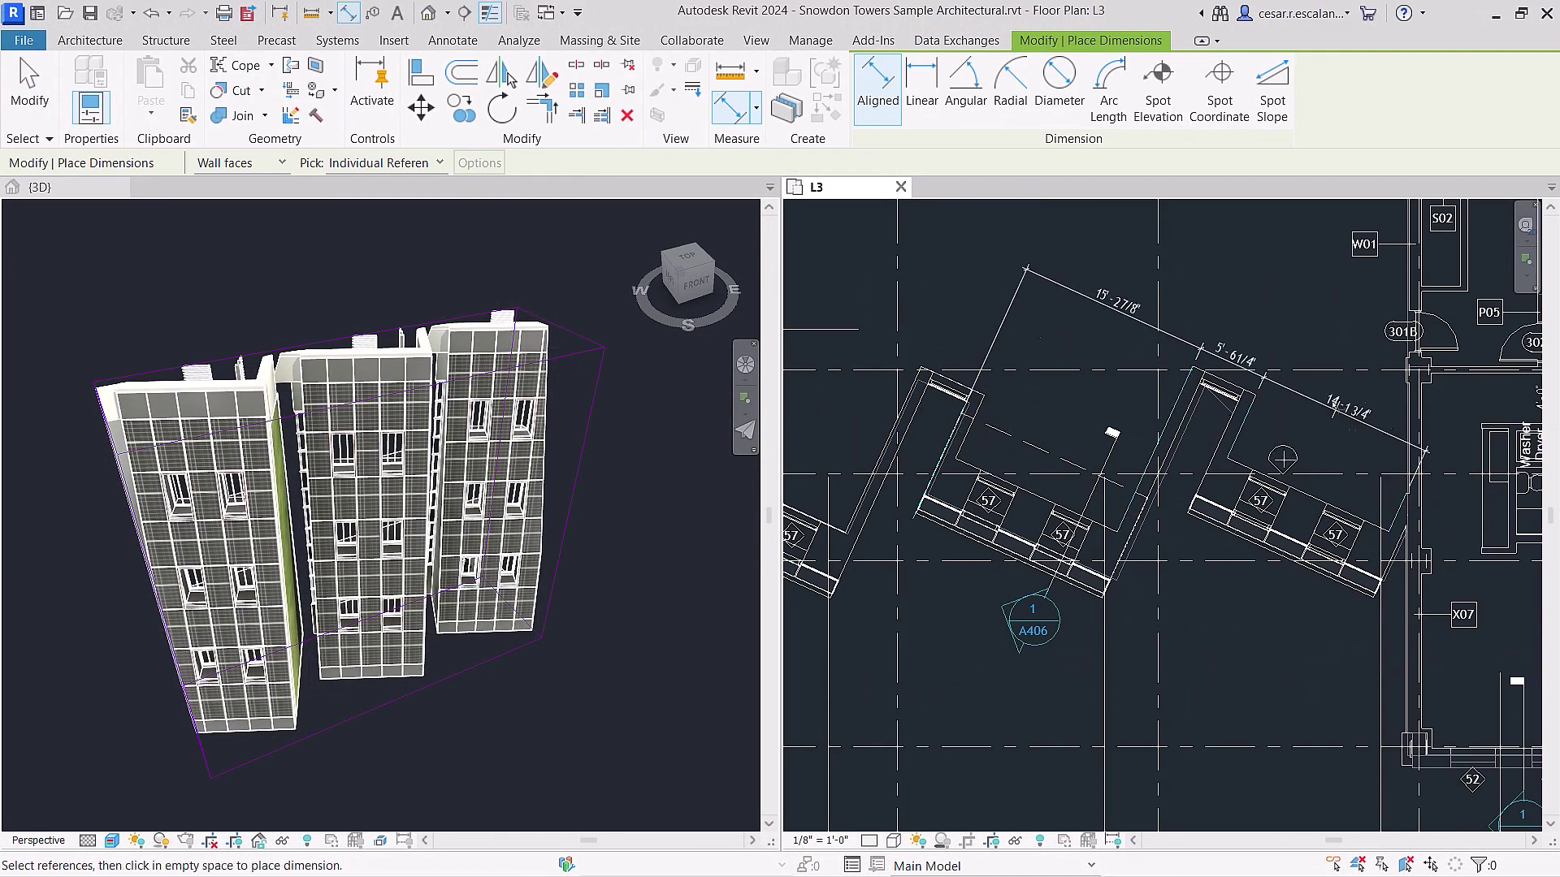
pyautogui.click(1361, 410)
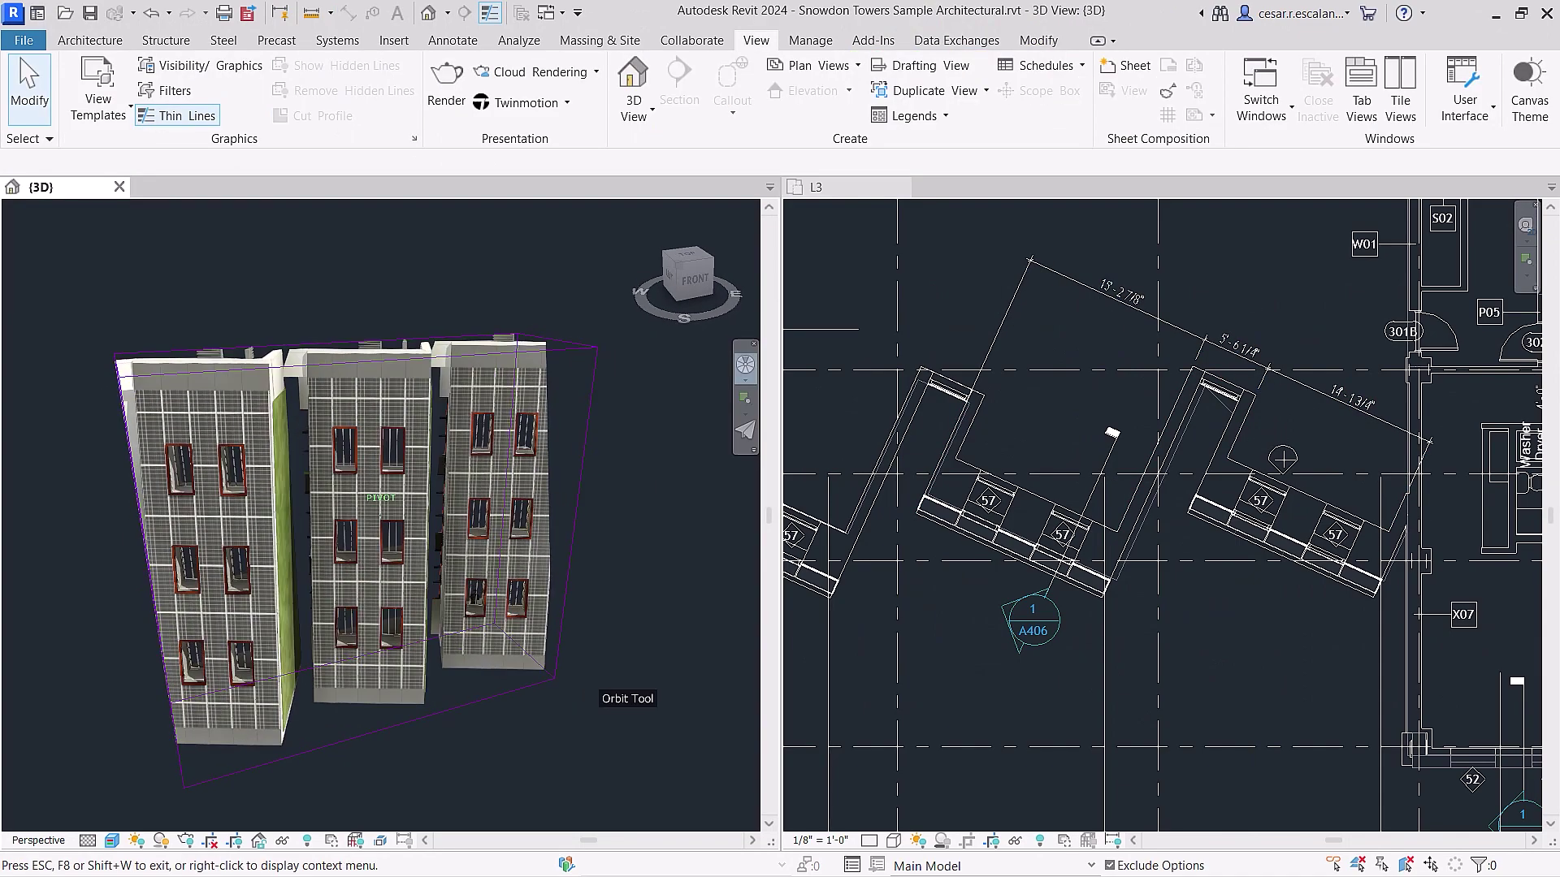
pyautogui.keyDown('shift'); pyautogui.moveTo(627, 671); pyautogui.dragTo(522, 631, button='middle'); pyautogui.keyUp('shift')
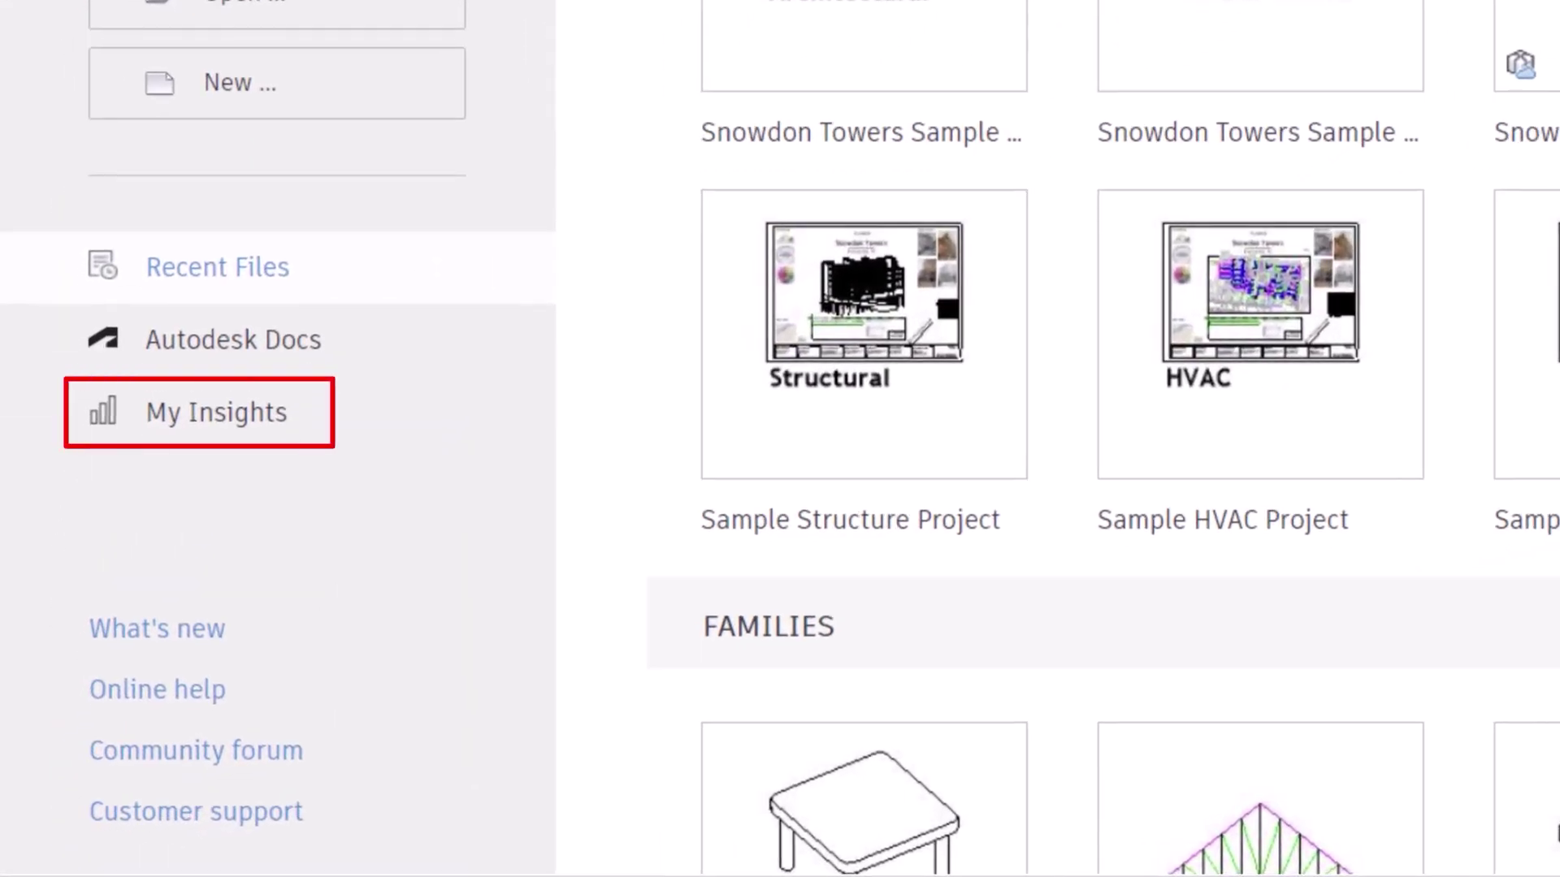
# - Review the command usage breakdown in My Insights and read the help article on the recommended Render command
pyautogui.click(309, 427)
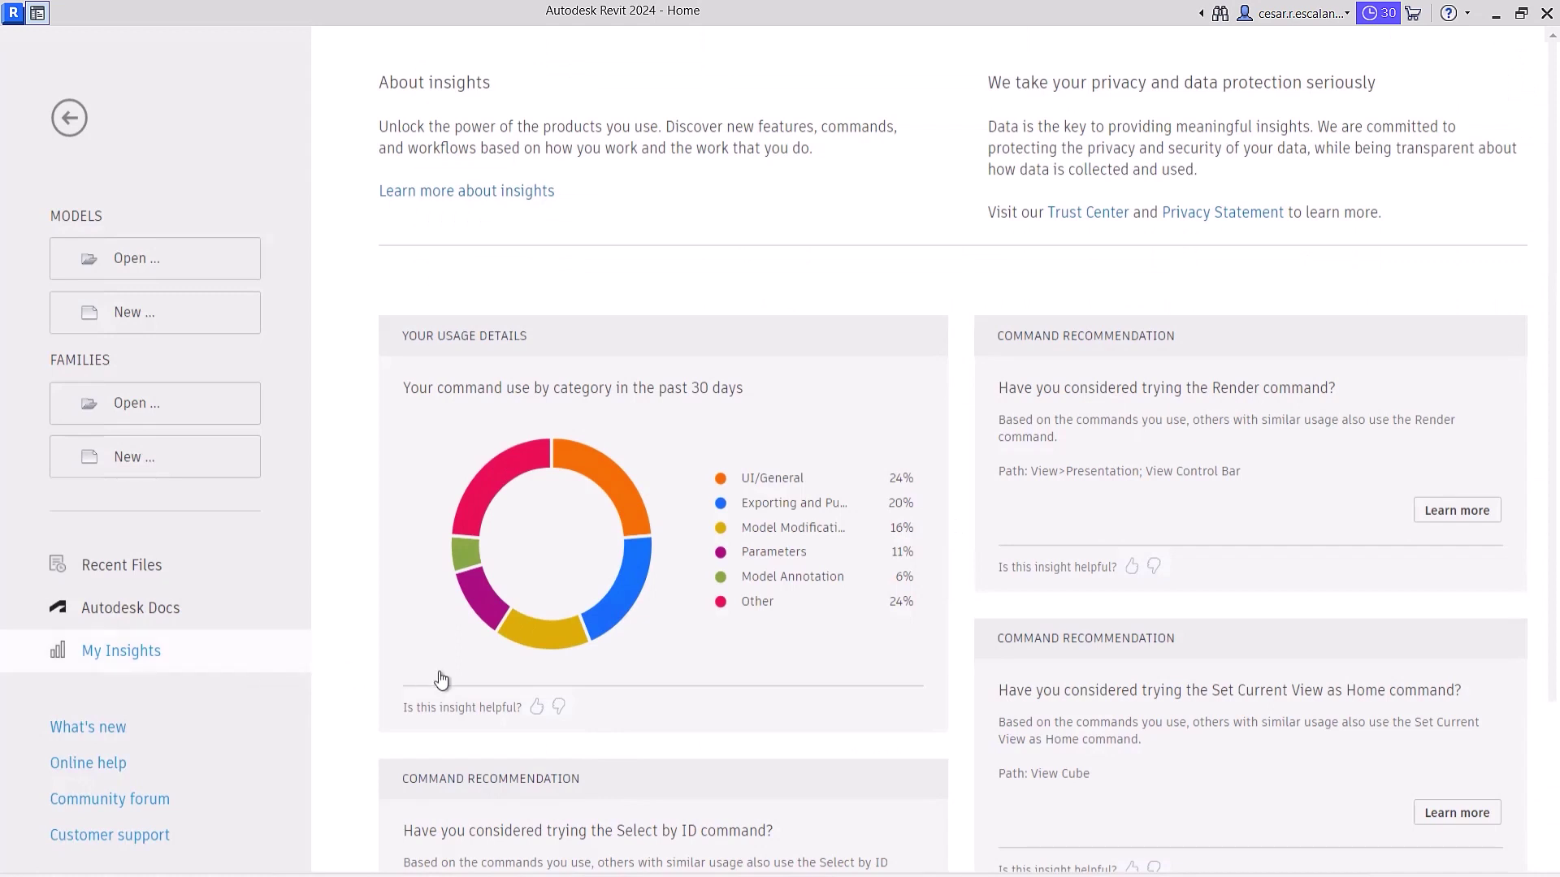
pyautogui.moveTo(496, 497)
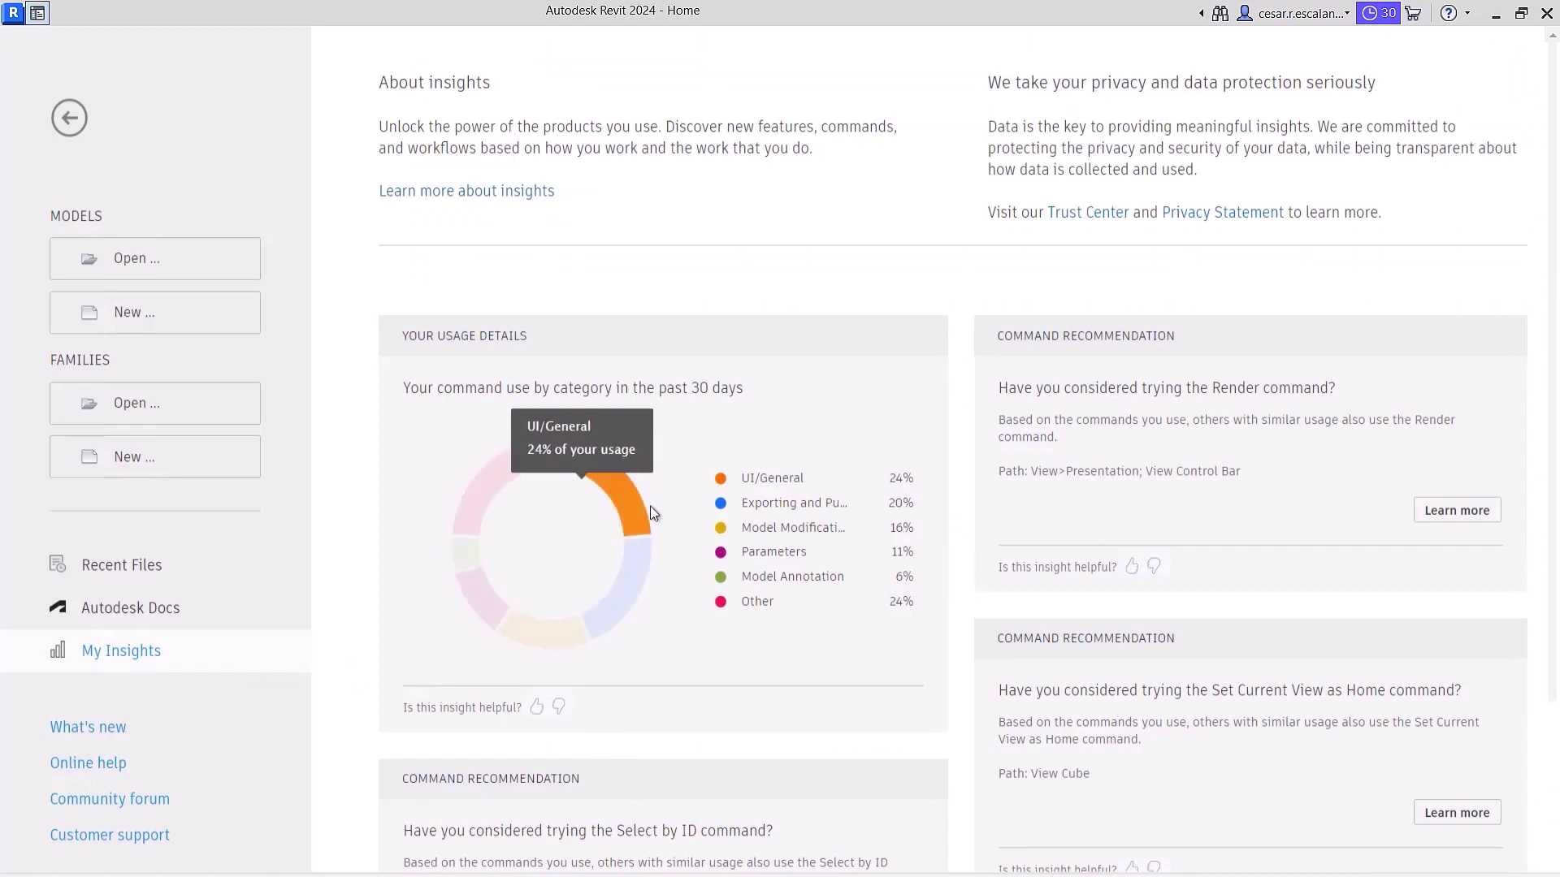
pyautogui.moveTo(636, 580)
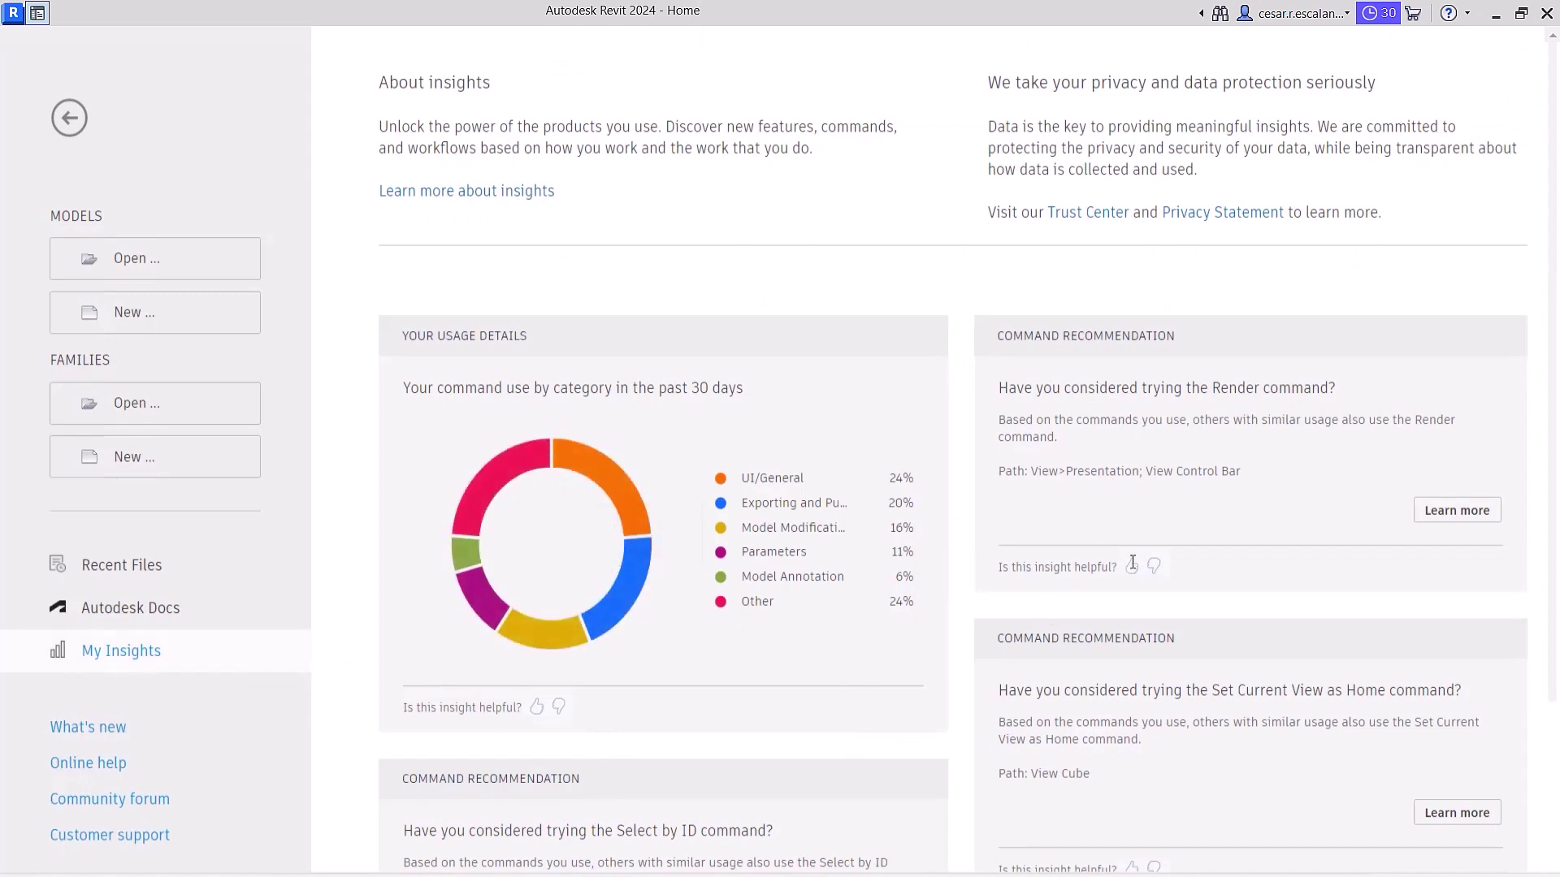
pyautogui.click(1456, 511)
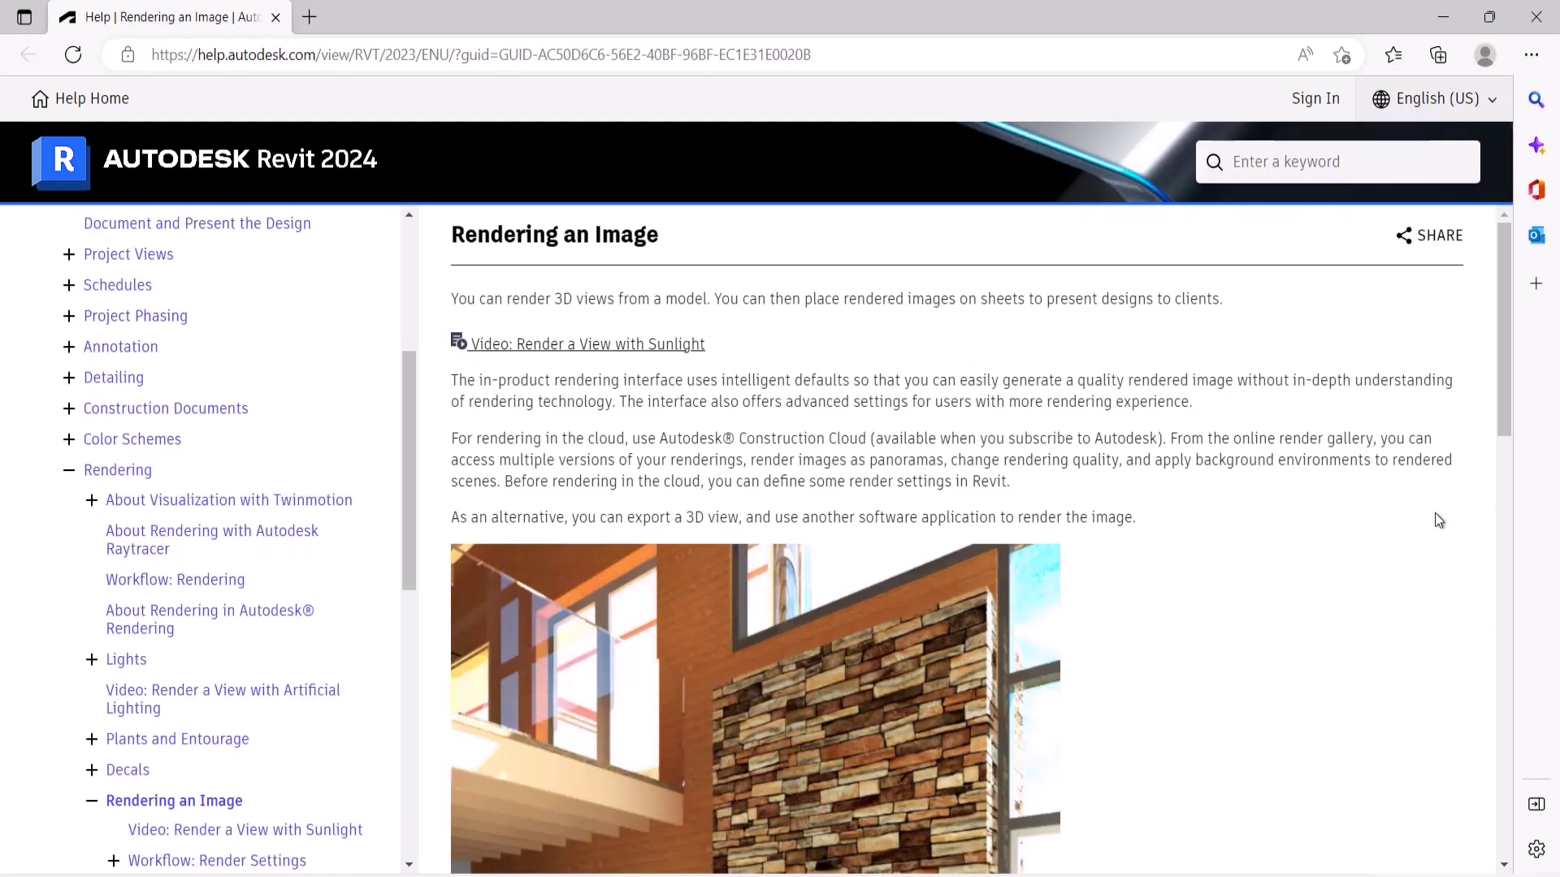
pyautogui.scroll(-5, 1435, 513)
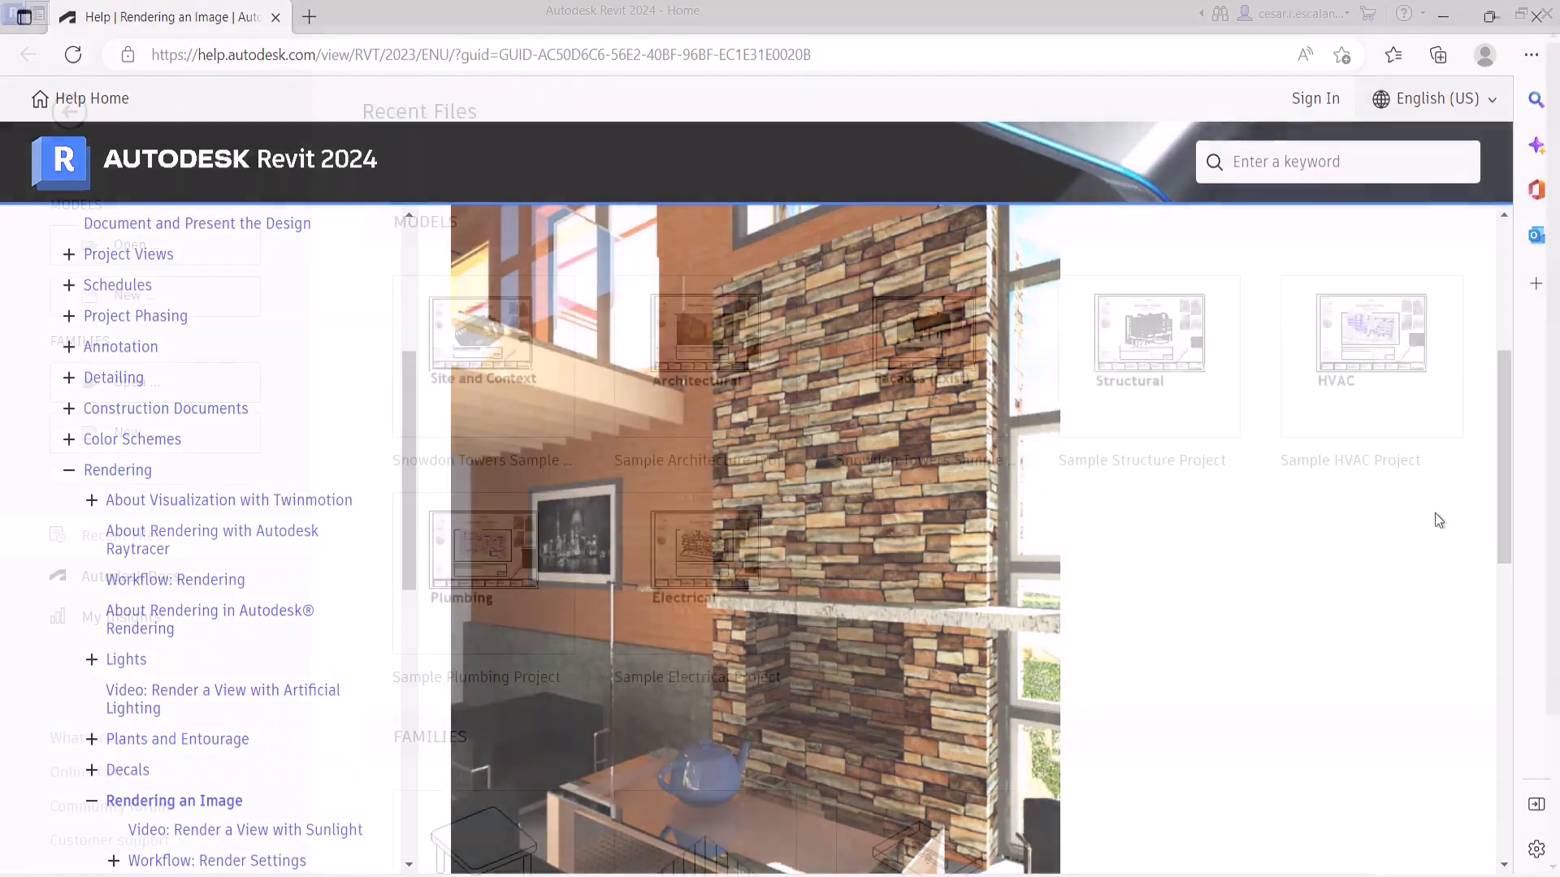
# - Create a new project and look through its views by discipline
pyautogui.click(744, 406)
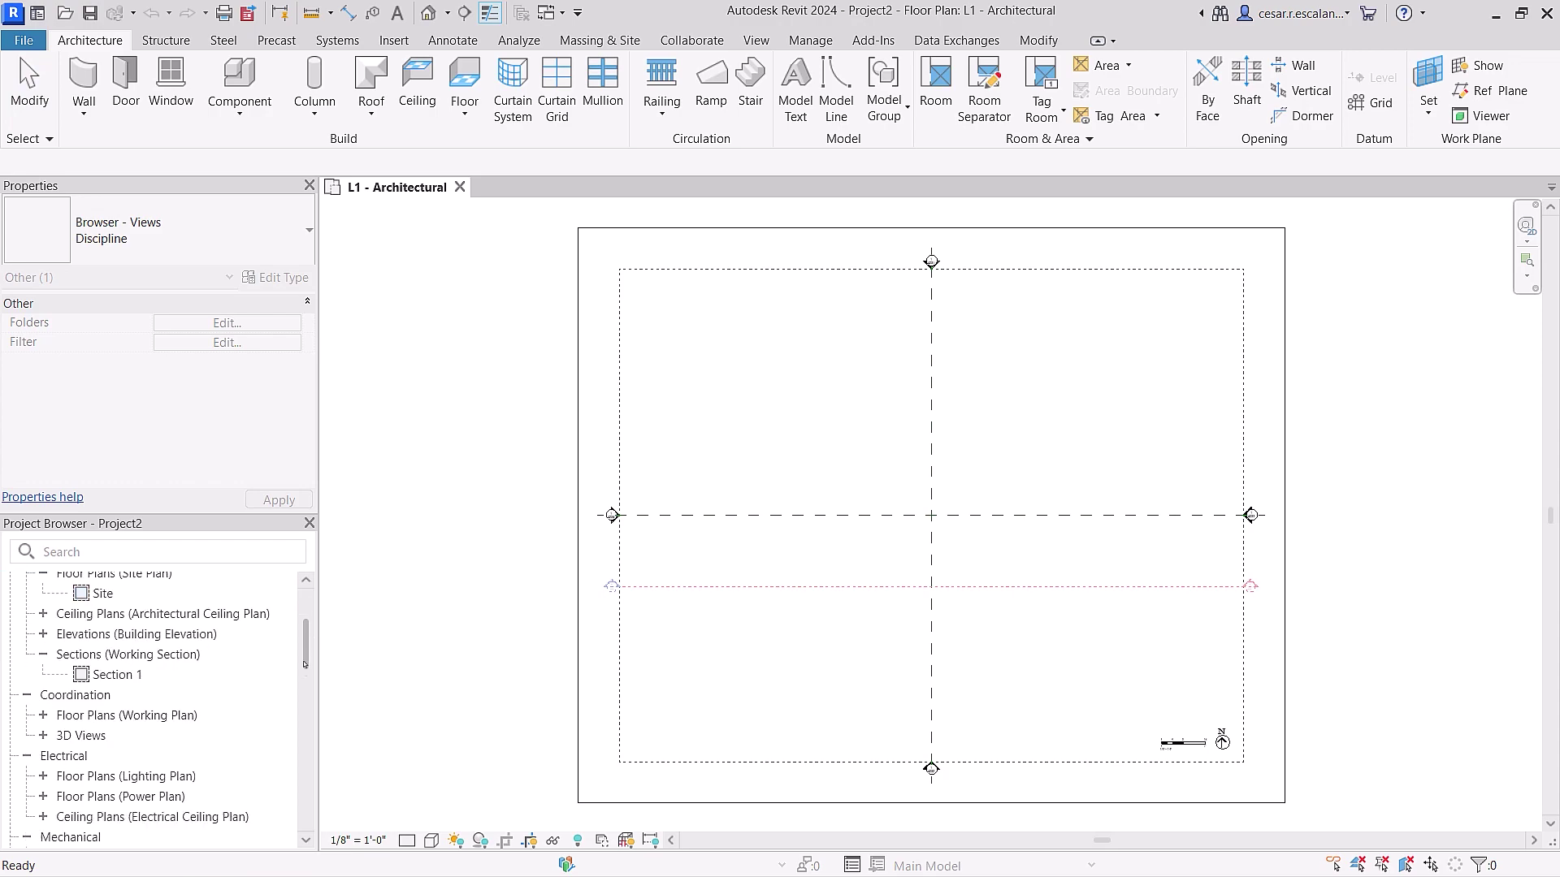
pyautogui.scroll(-5, 163, 707)
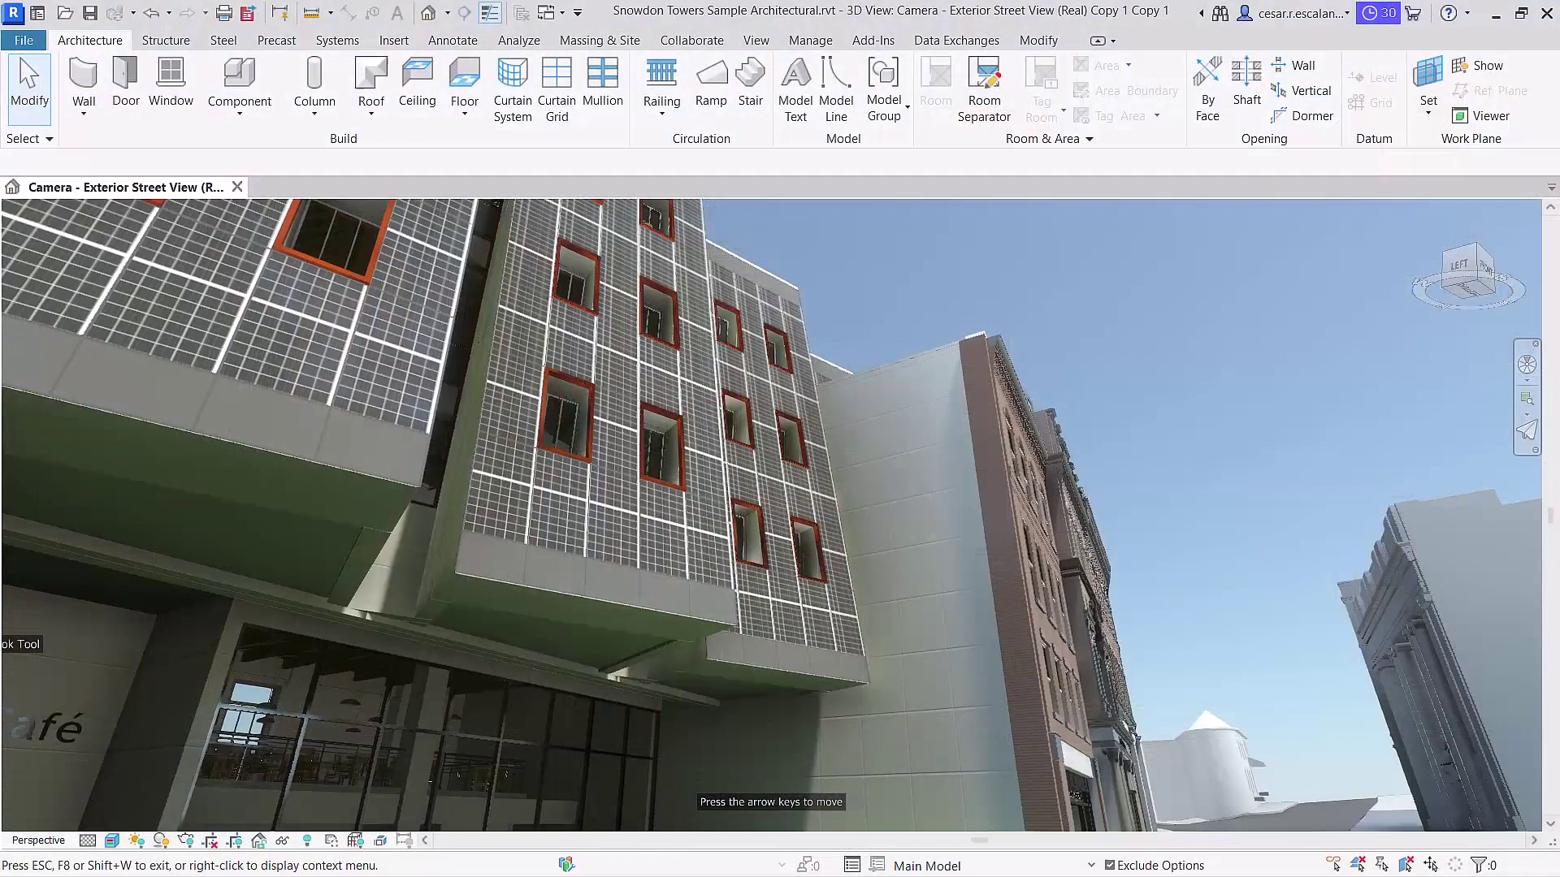
pyautogui.moveTo(13, 624); pyautogui.dragTo(1104, 654)
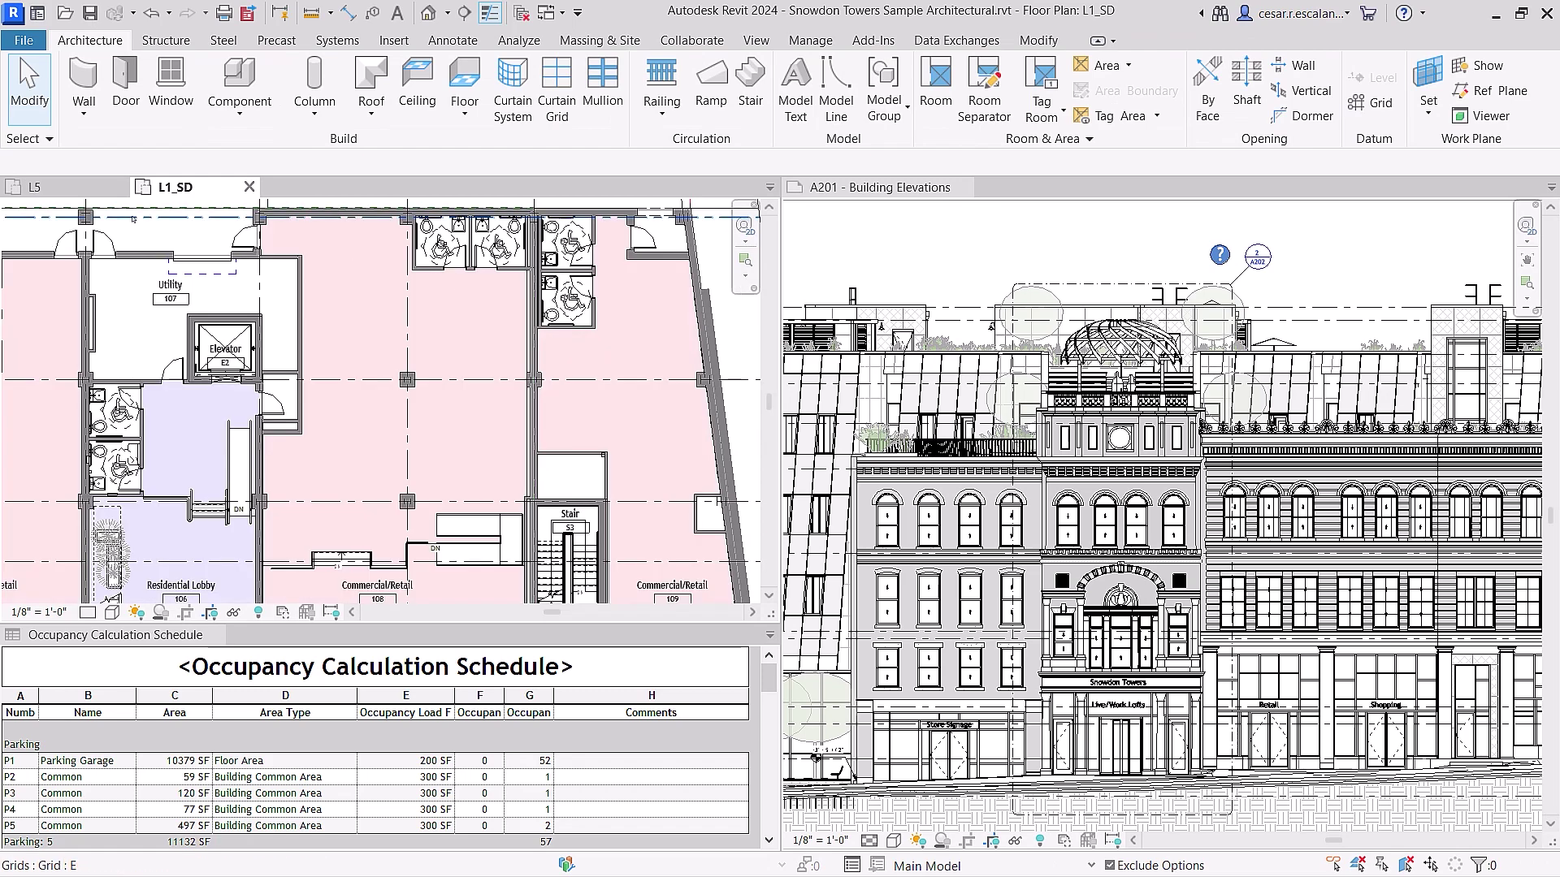
pyautogui.moveTo(133, 218); pyautogui.dragTo(744, 260, button='middle')
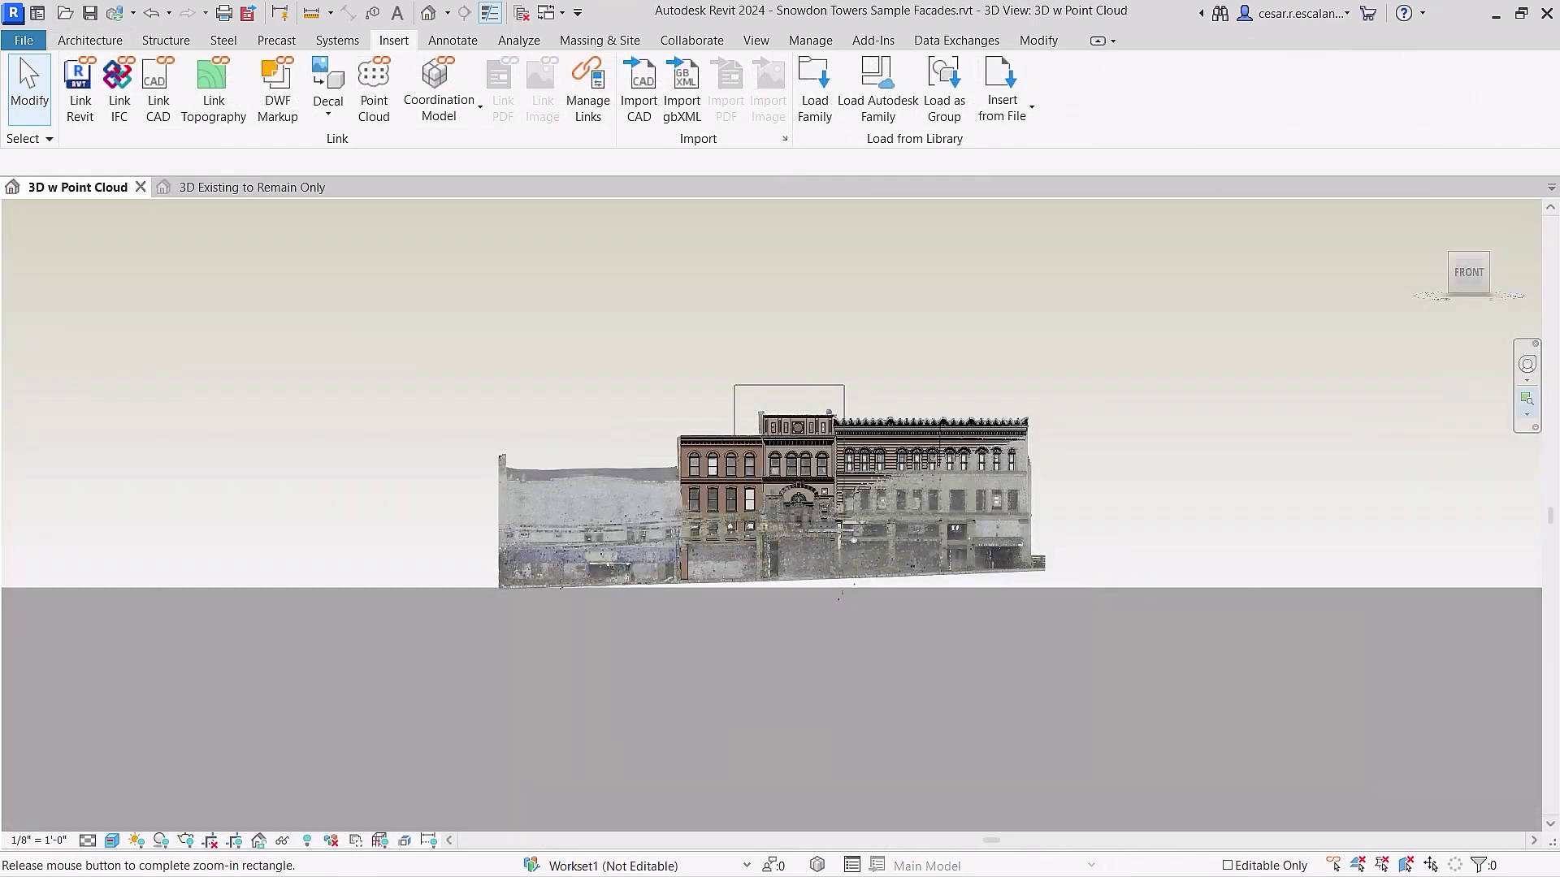
pyautogui.moveTo(844, 595); pyautogui.dragTo(844, 596)
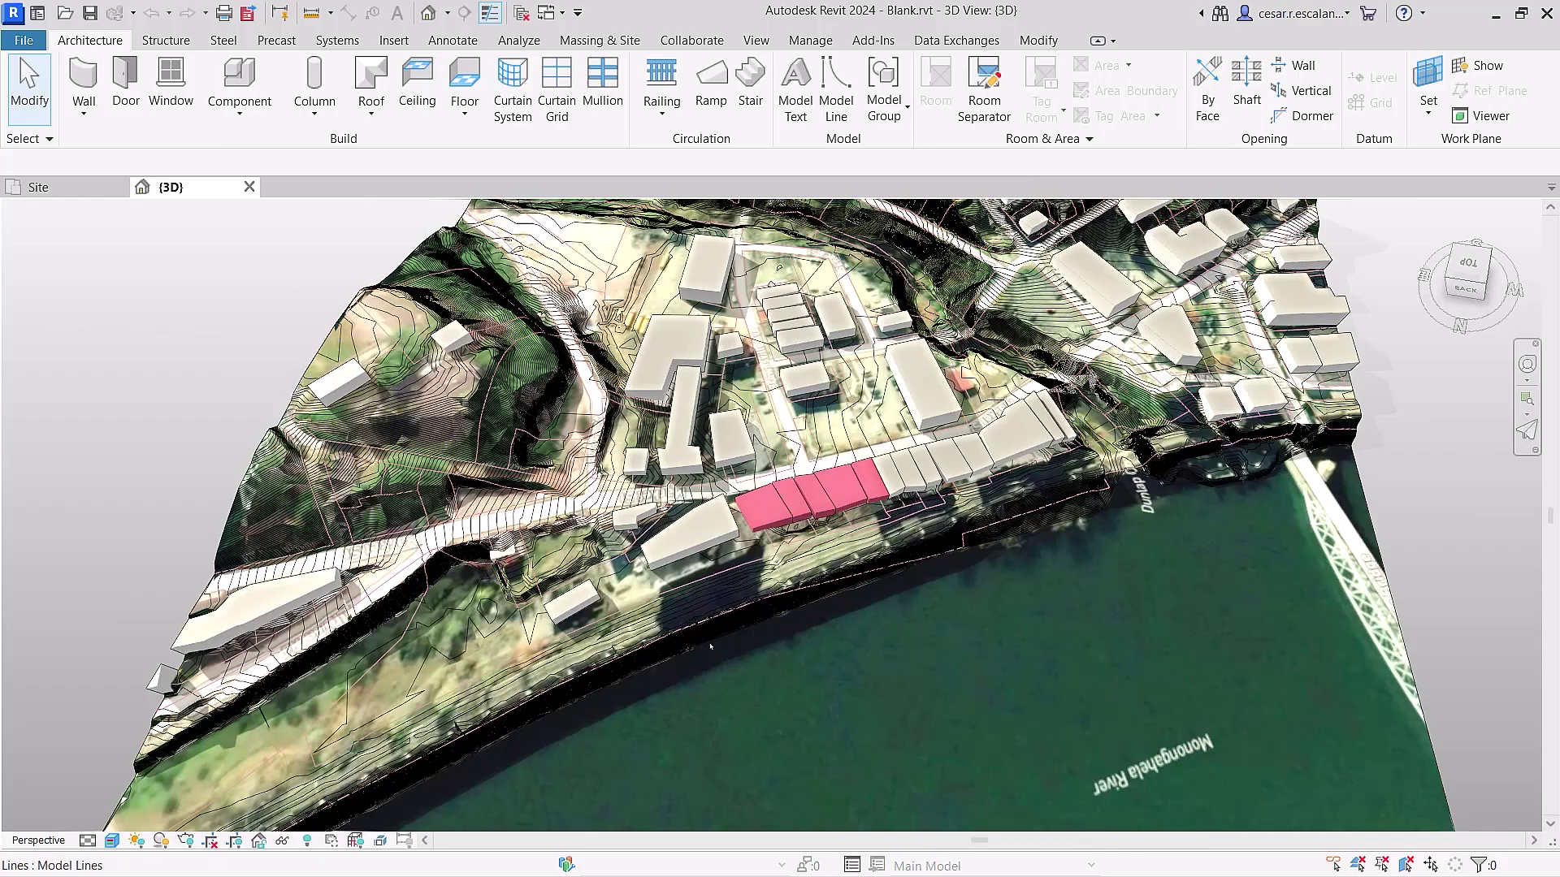
pyautogui.keyDown('shift'); pyautogui.moveTo(711, 646); pyautogui.dragTo(1429, 578, button='middle'); pyautogui.keyUp('shift')
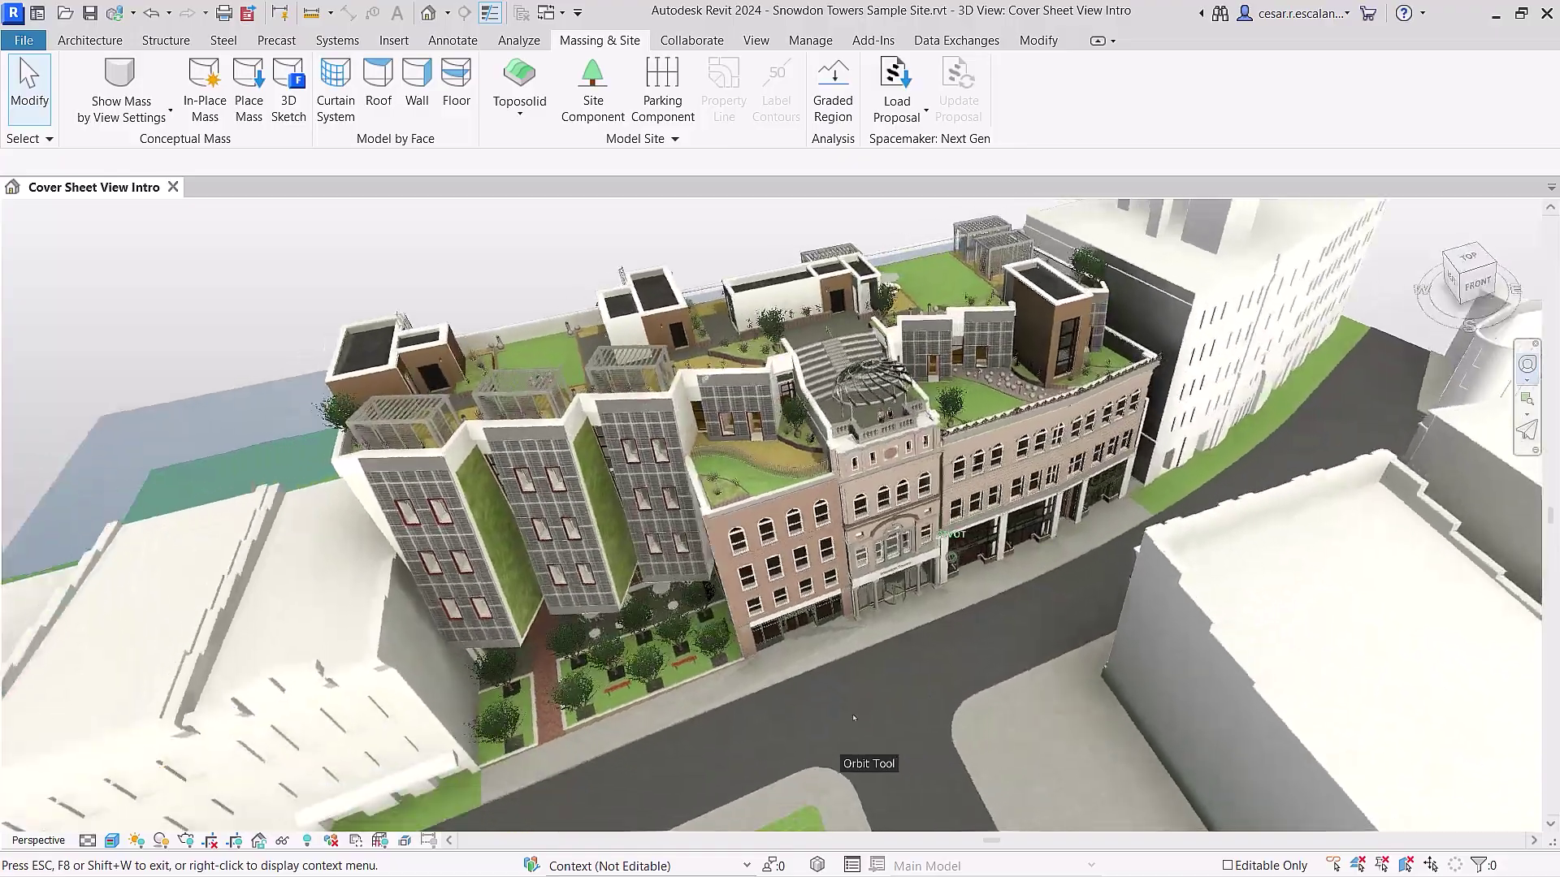
pyautogui.moveTo(853, 717); pyautogui.dragTo(244, 727)
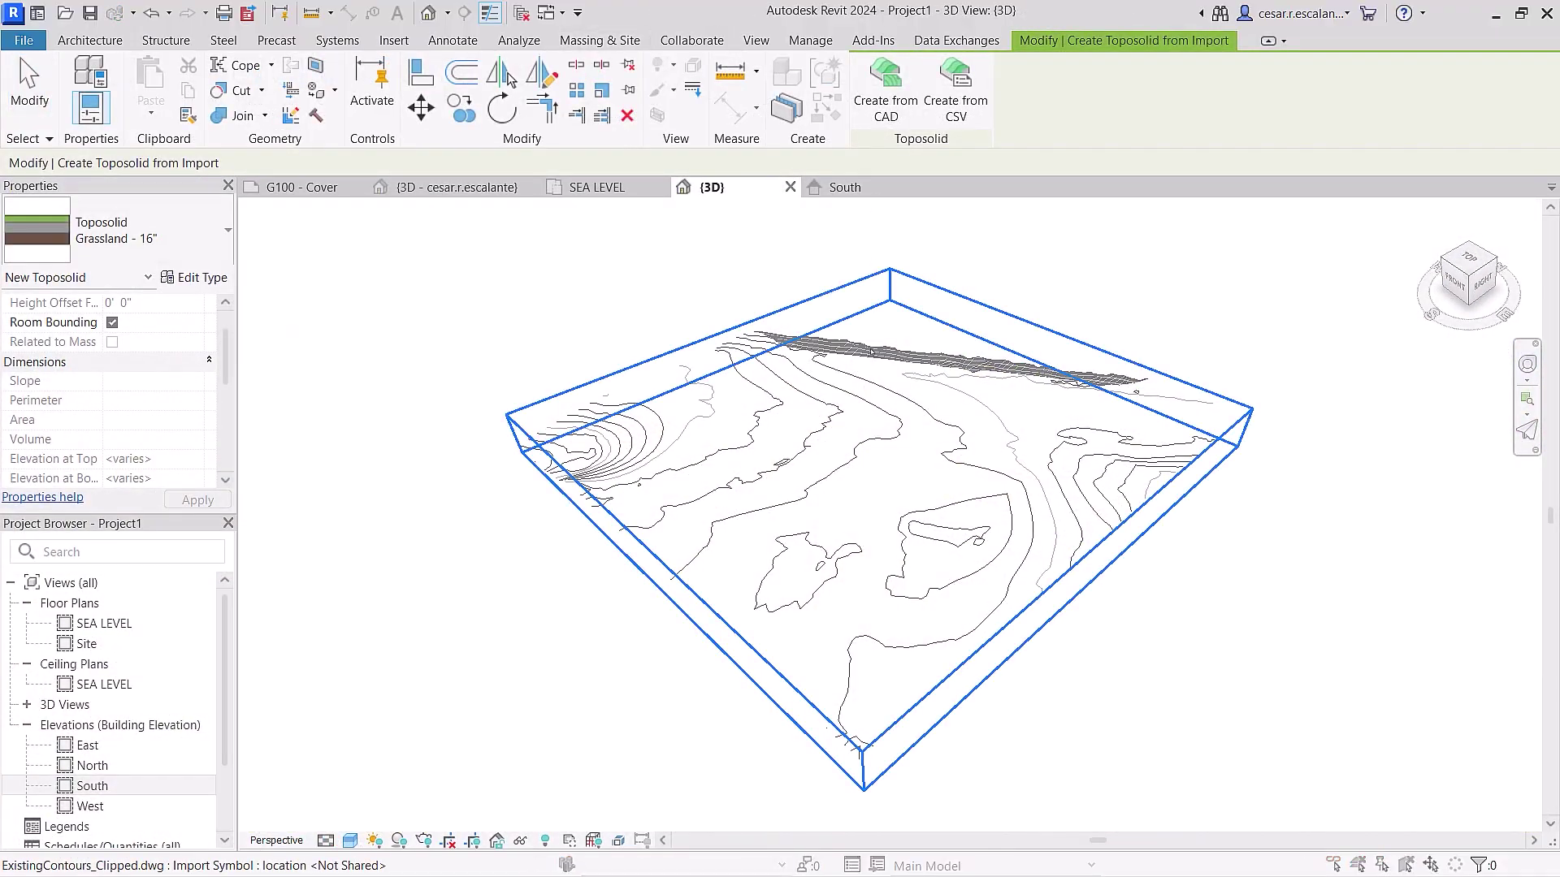
# - Create a Grassland - 16" toposolid from the imported ExistingContours_Clipped.dwg contours and open its type's layer structure
pyautogui.click(870, 351)
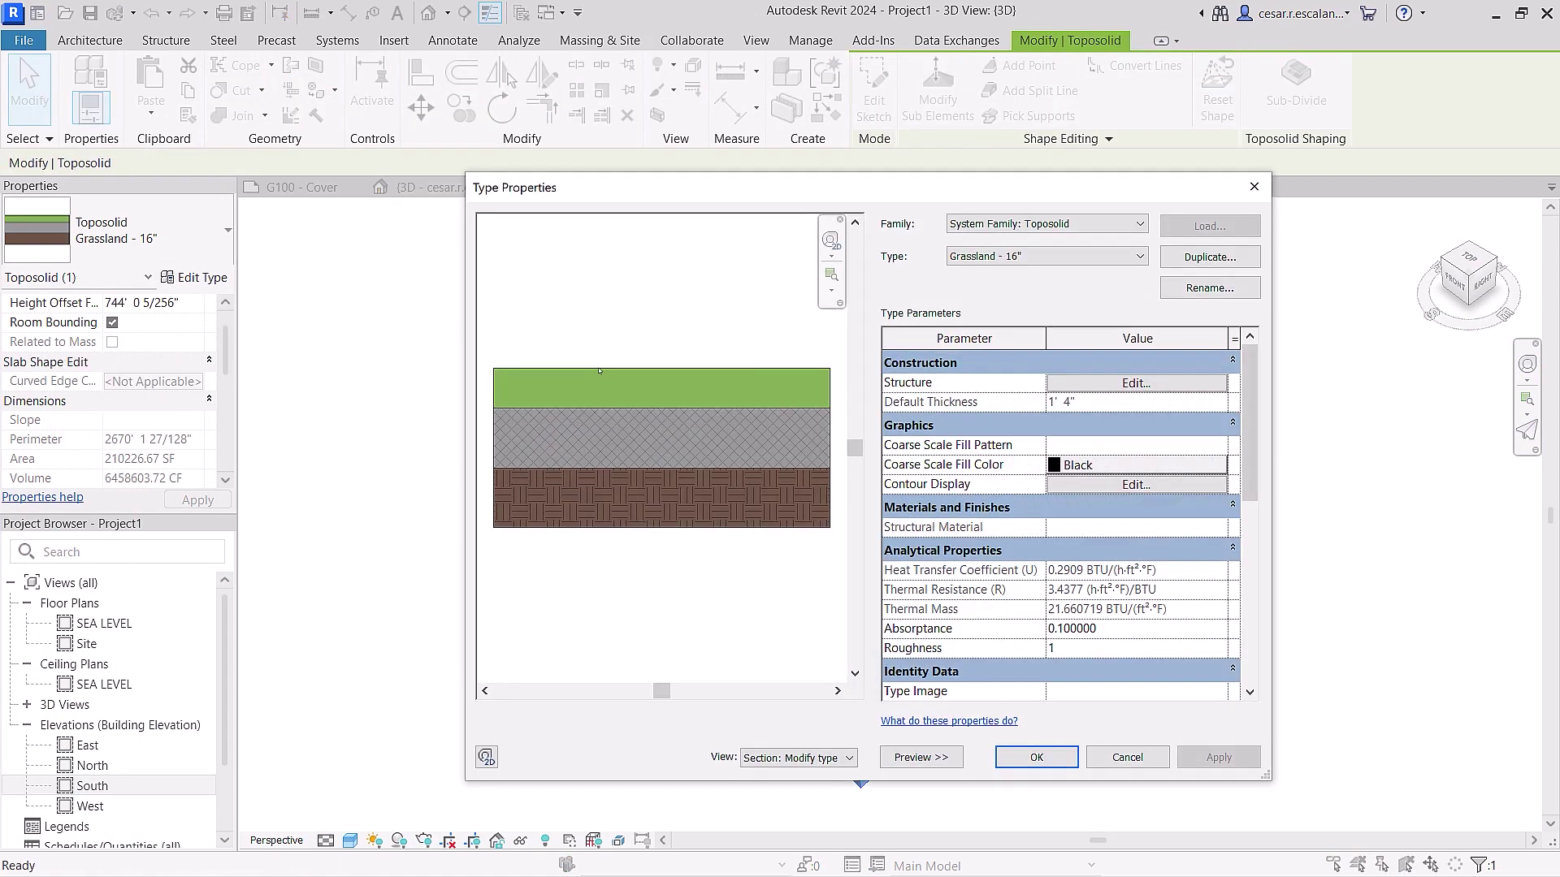
pyautogui.click(1111, 383)
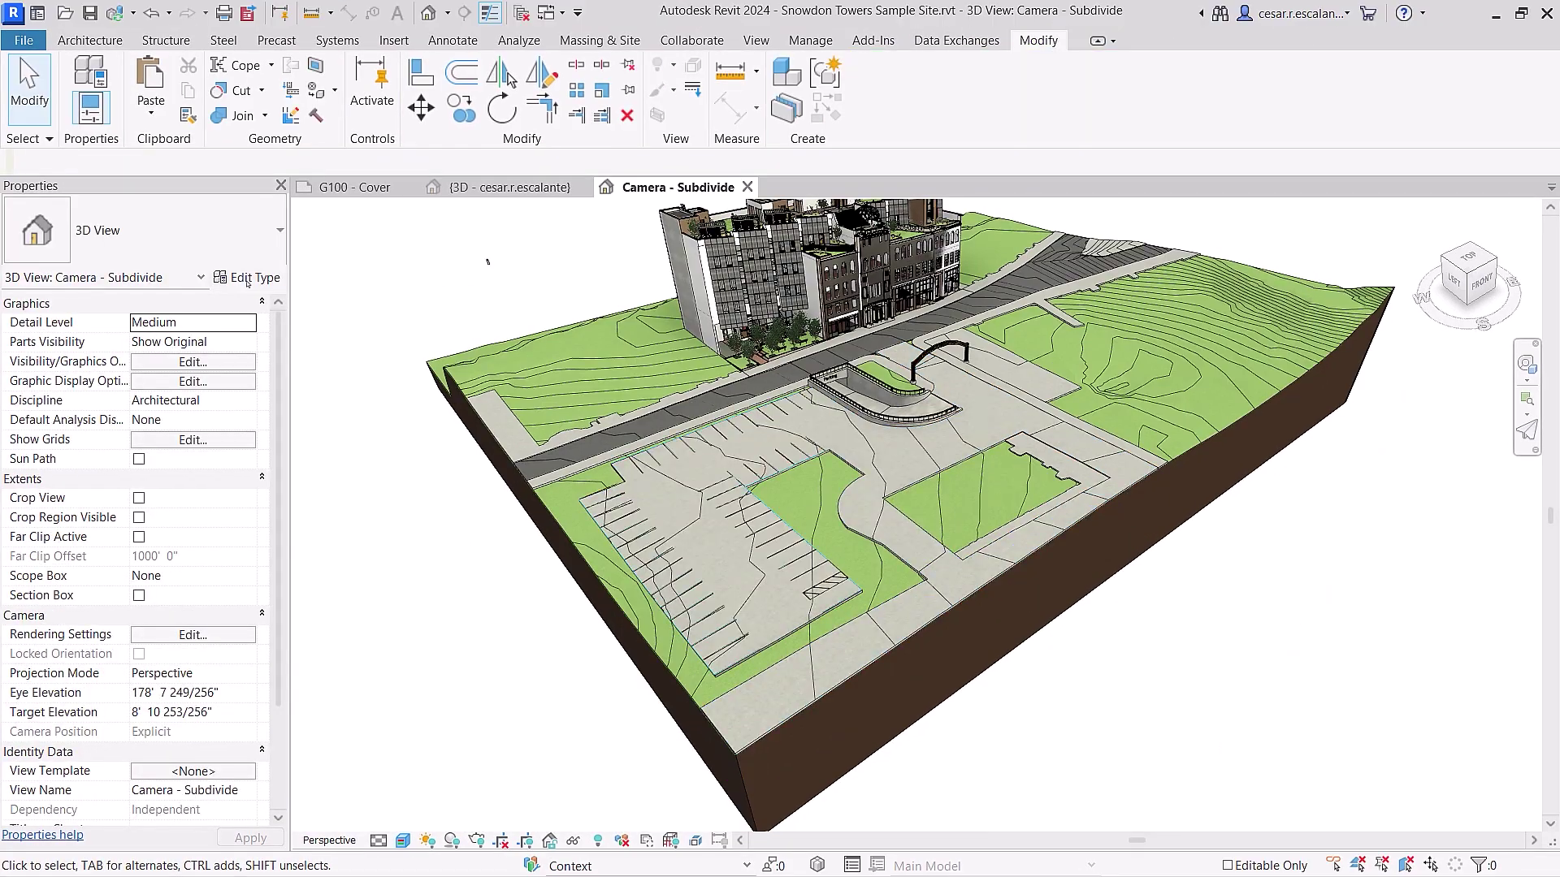
# - Create a graded region with a new topography exactly like the existing one, copying internal and perimeter points
pyautogui.click(833, 90)
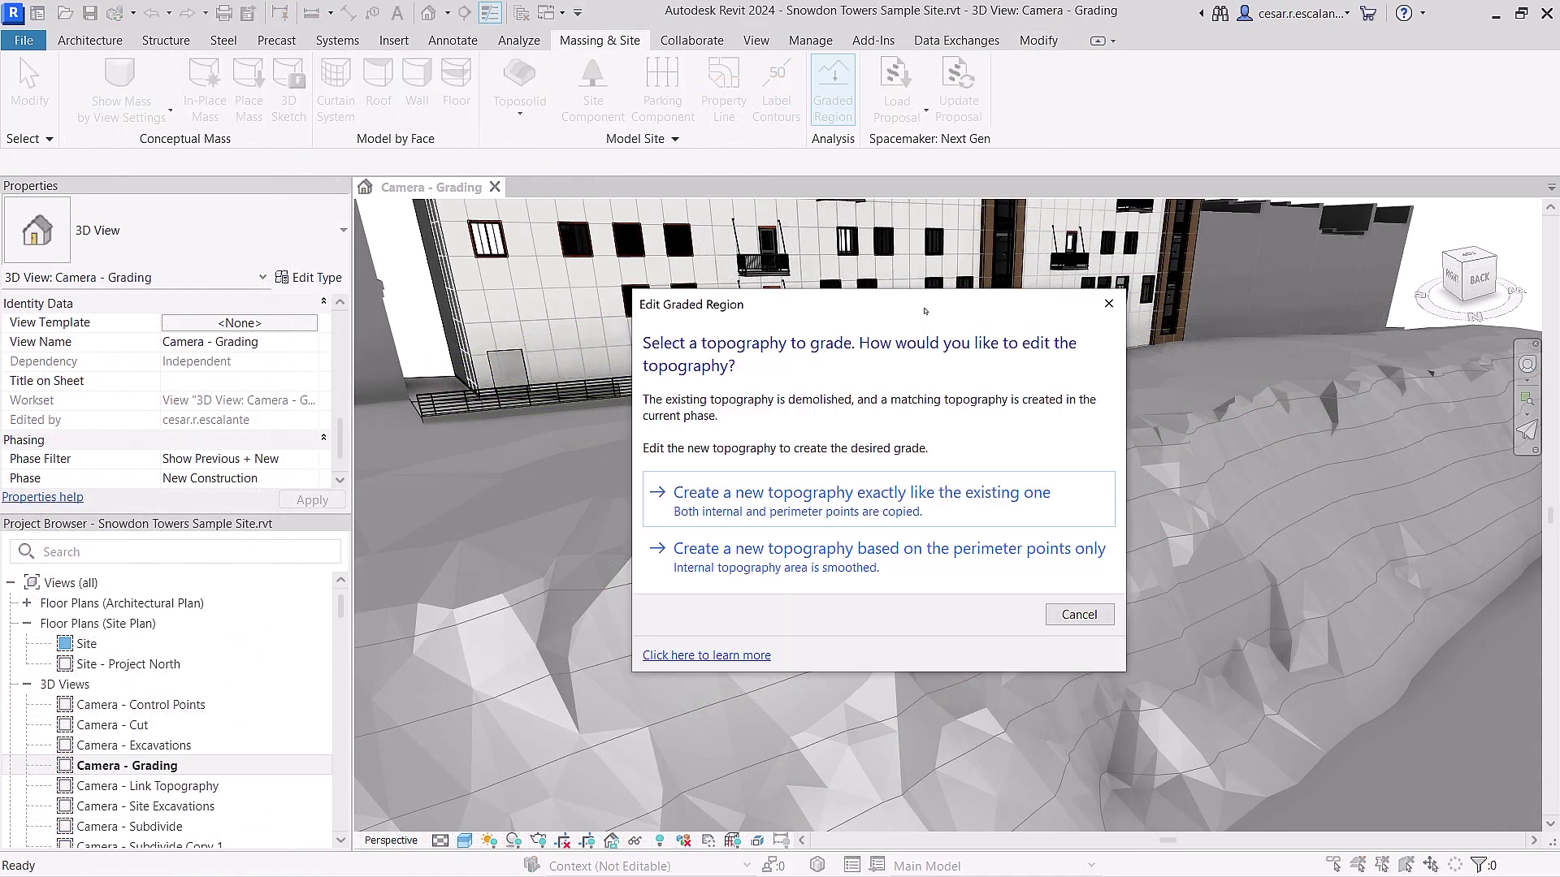
pyautogui.click(656, 492)
pyautogui.click(1411, 104)
pyautogui.write('7')
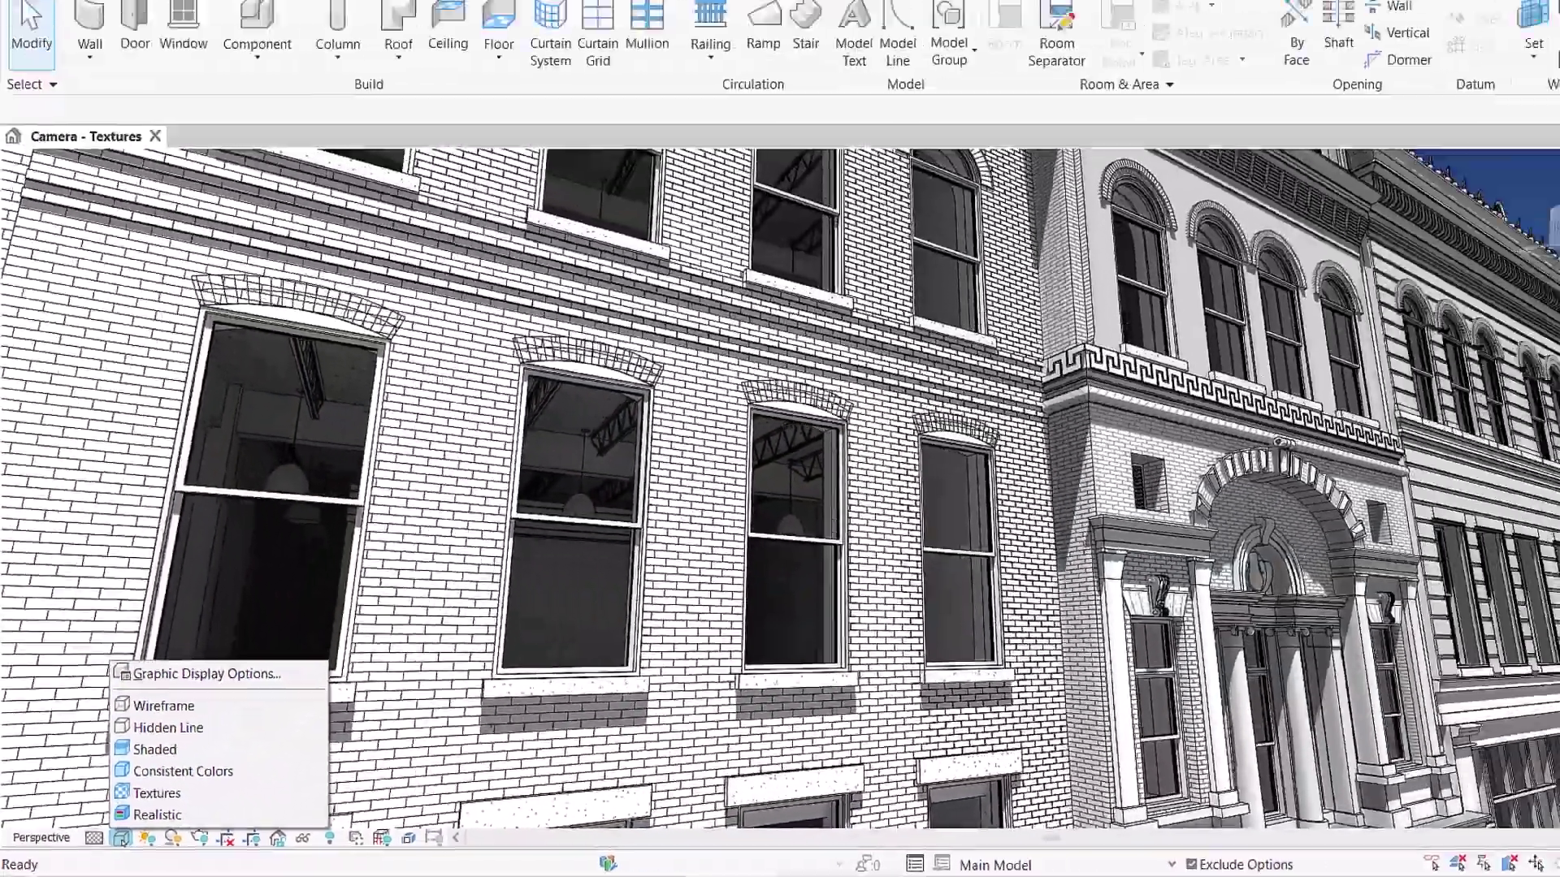
# - Change the visual style of the Camera - Textures view
pyautogui.click(281, 727)
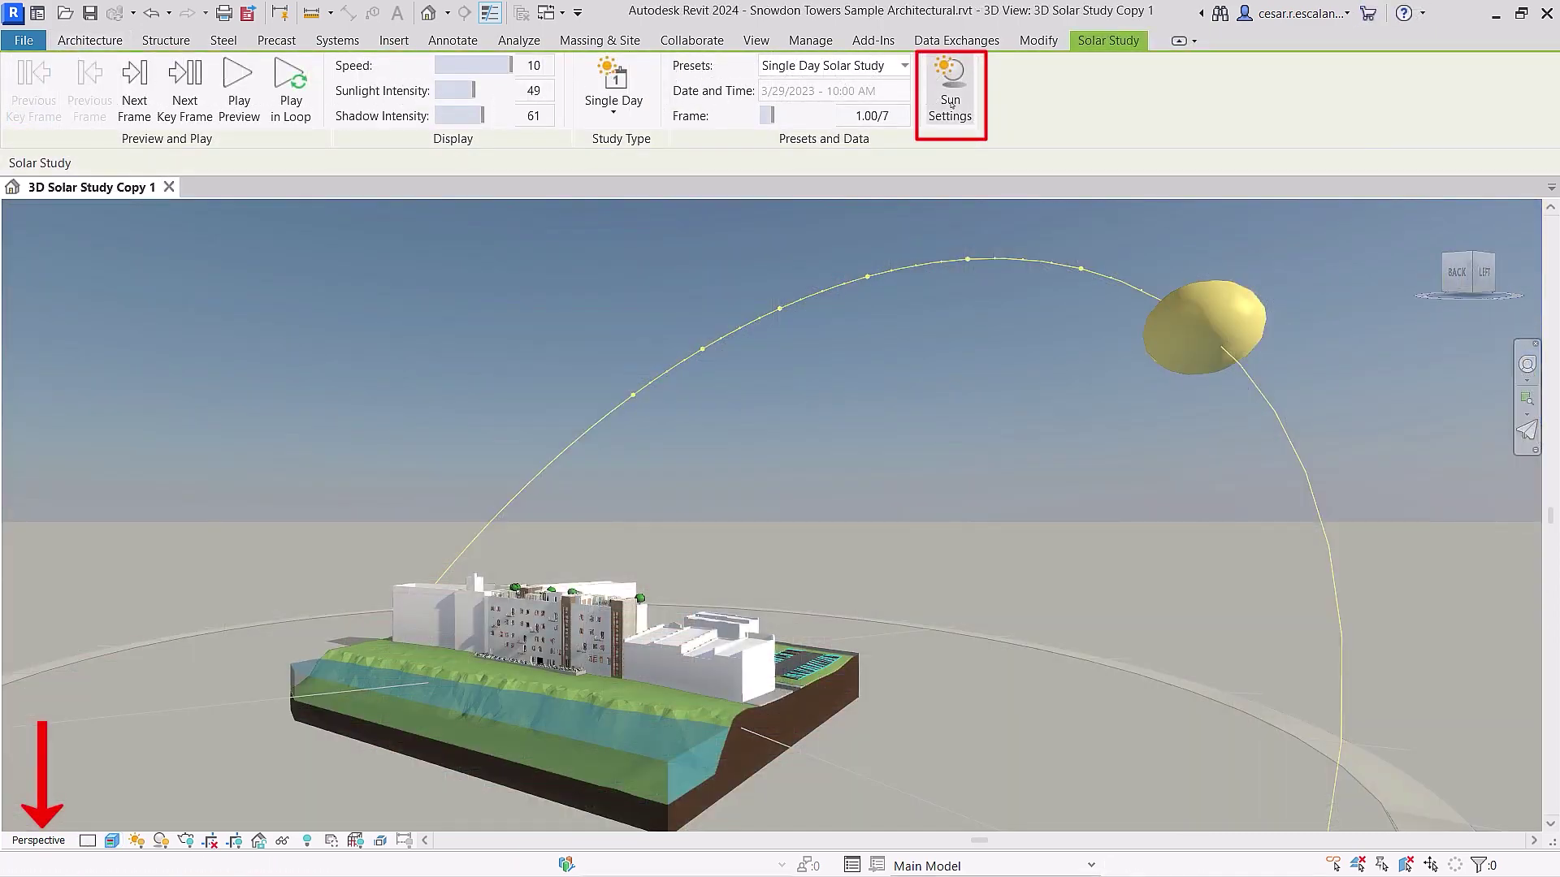
# - Set the time interval of the Single Day Solar Study to 15 seconds in the sun settings
pyautogui.click(950, 104)
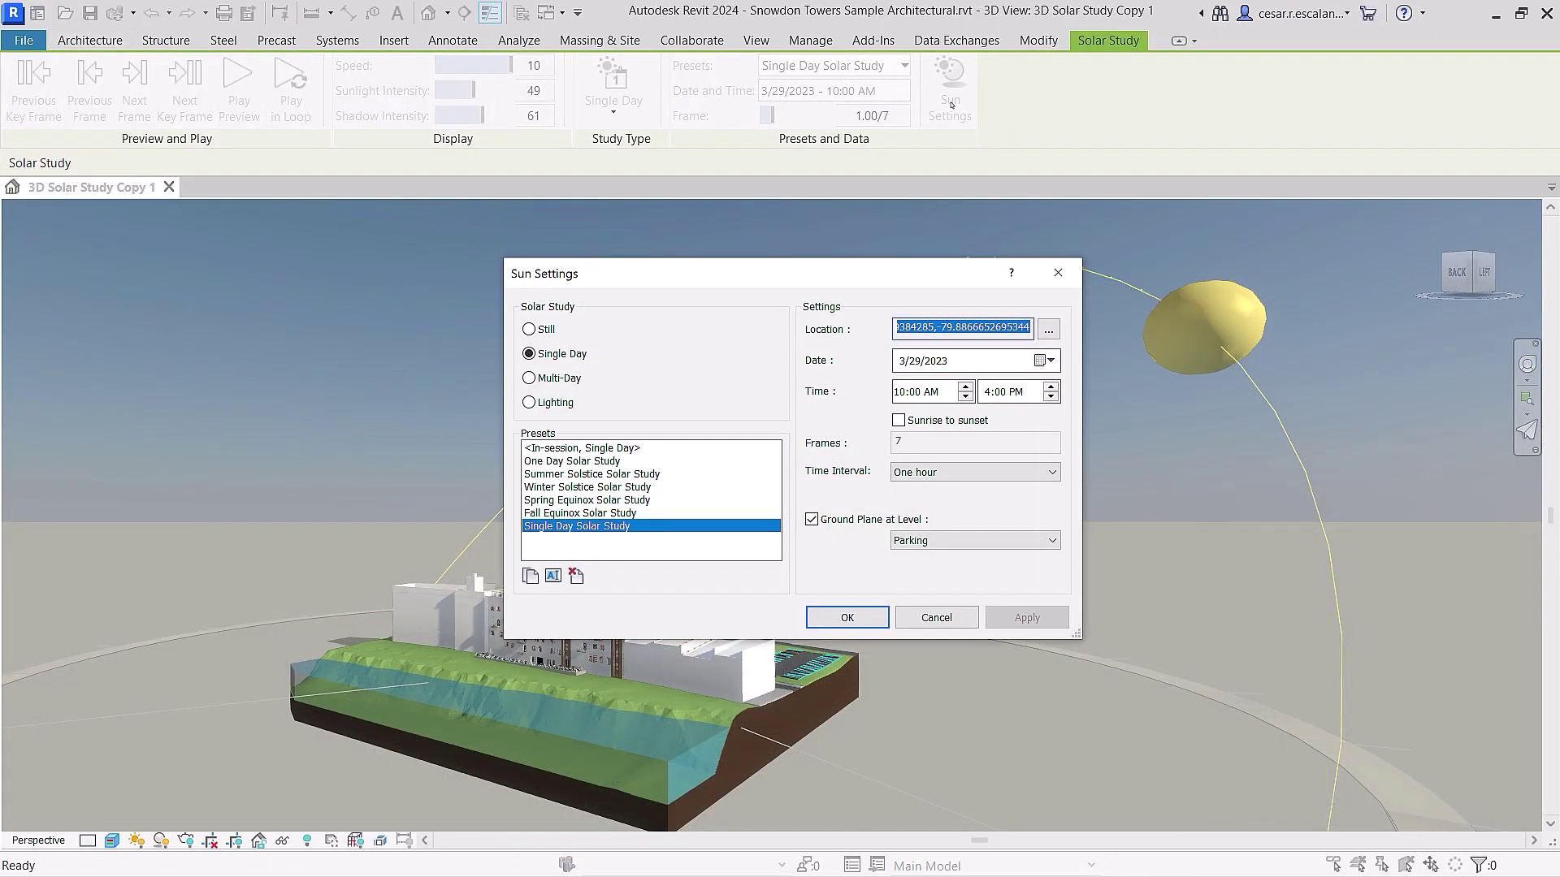
pyautogui.click(1040, 472)
pyautogui.click(919, 489)
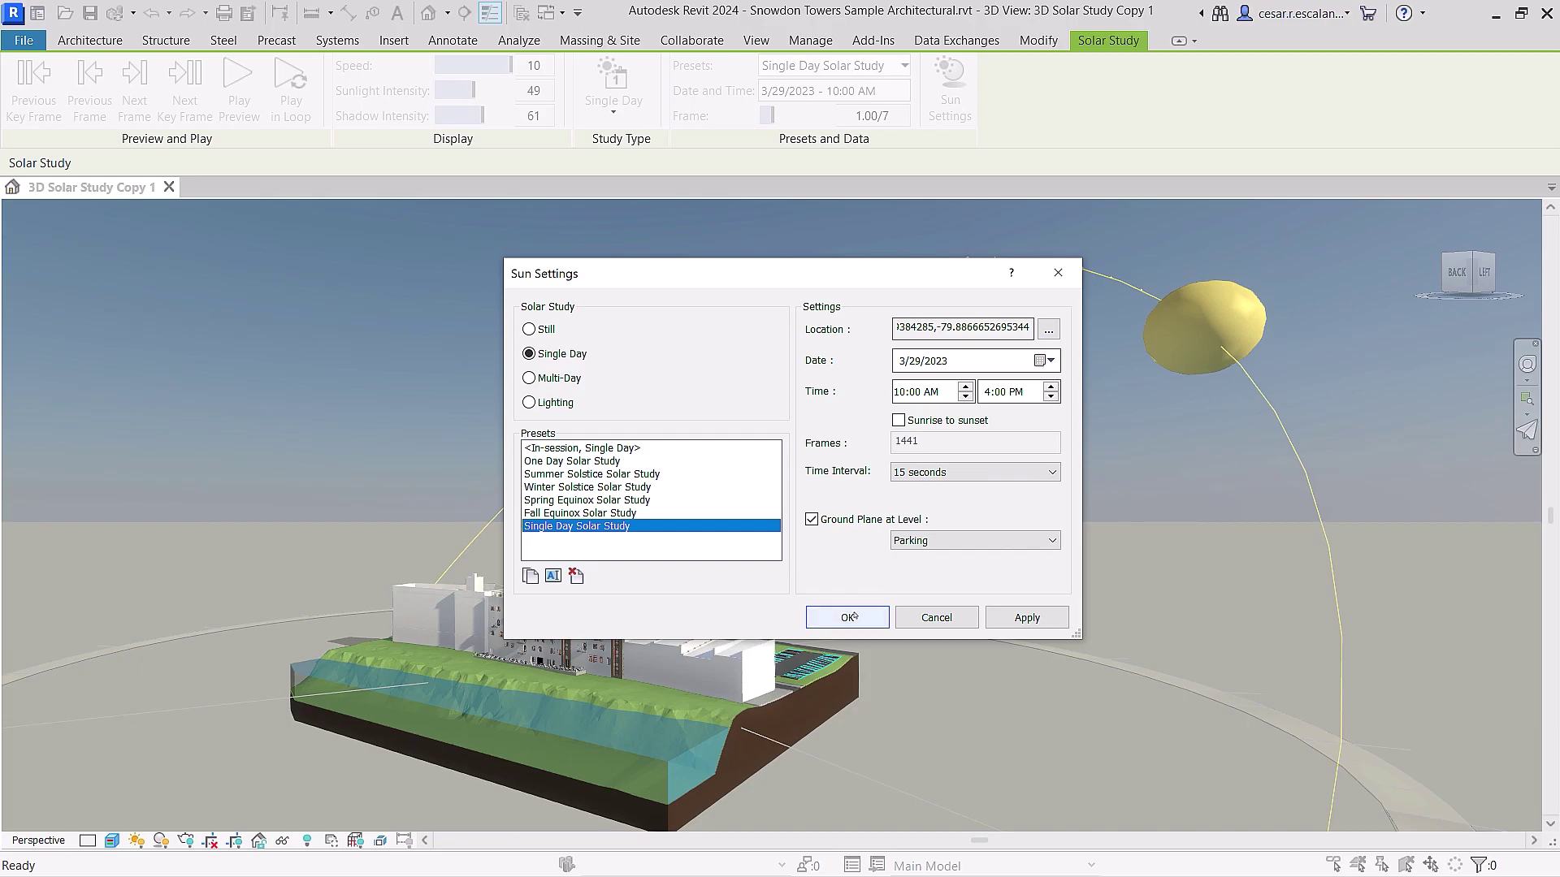
pyautogui.click(849, 617)
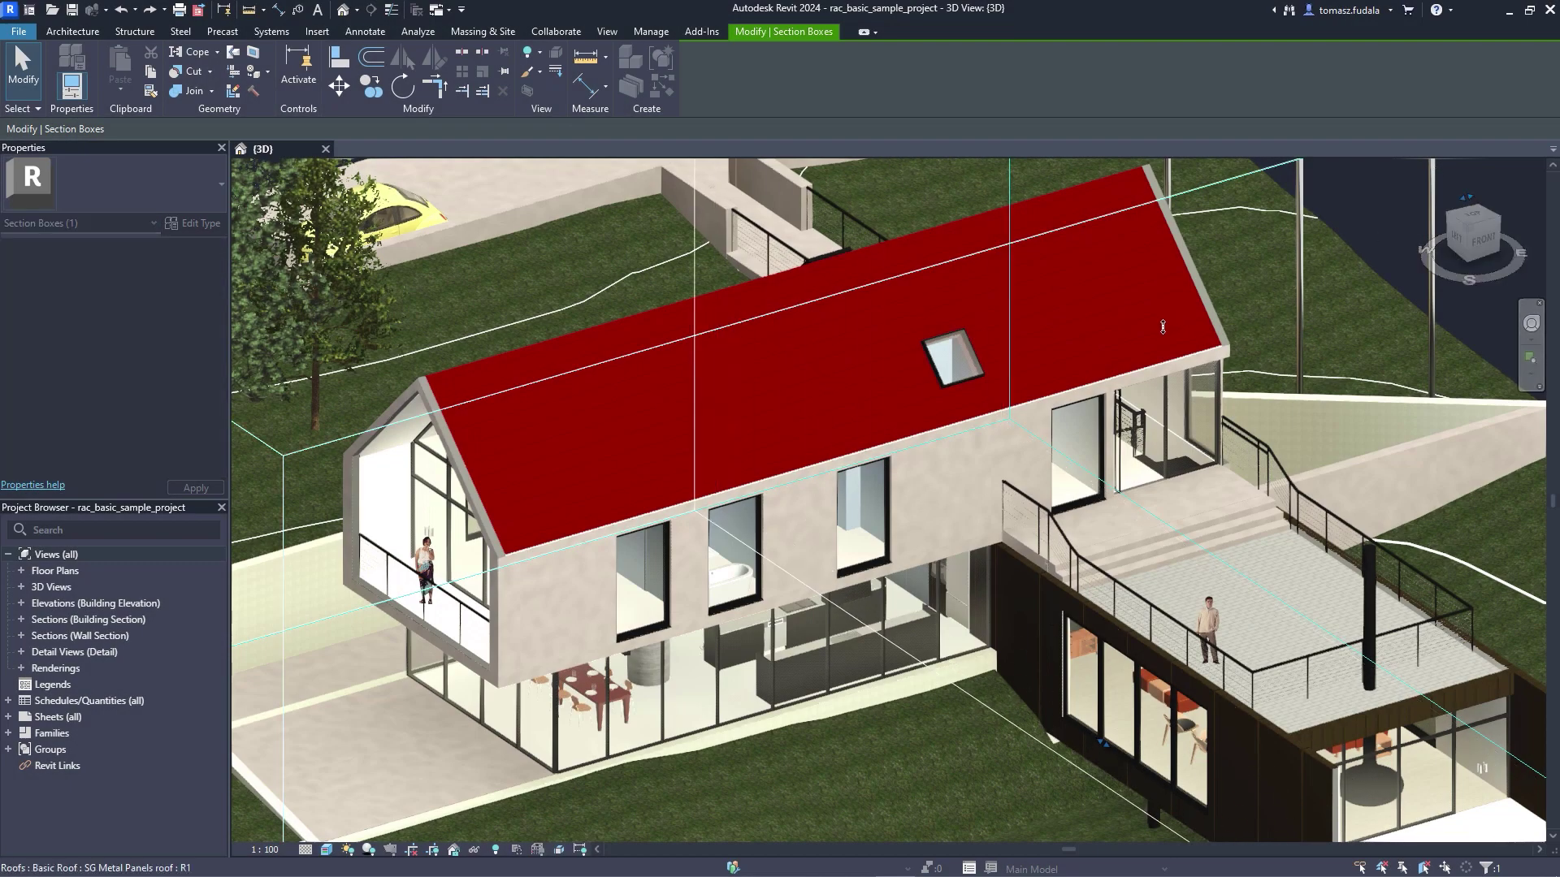
# - Shrink the 3D view's section box around the red-roofed part of the house, cutting away its surroundings
pyautogui.moveTo(1151, 290); pyautogui.dragTo(948, 376)
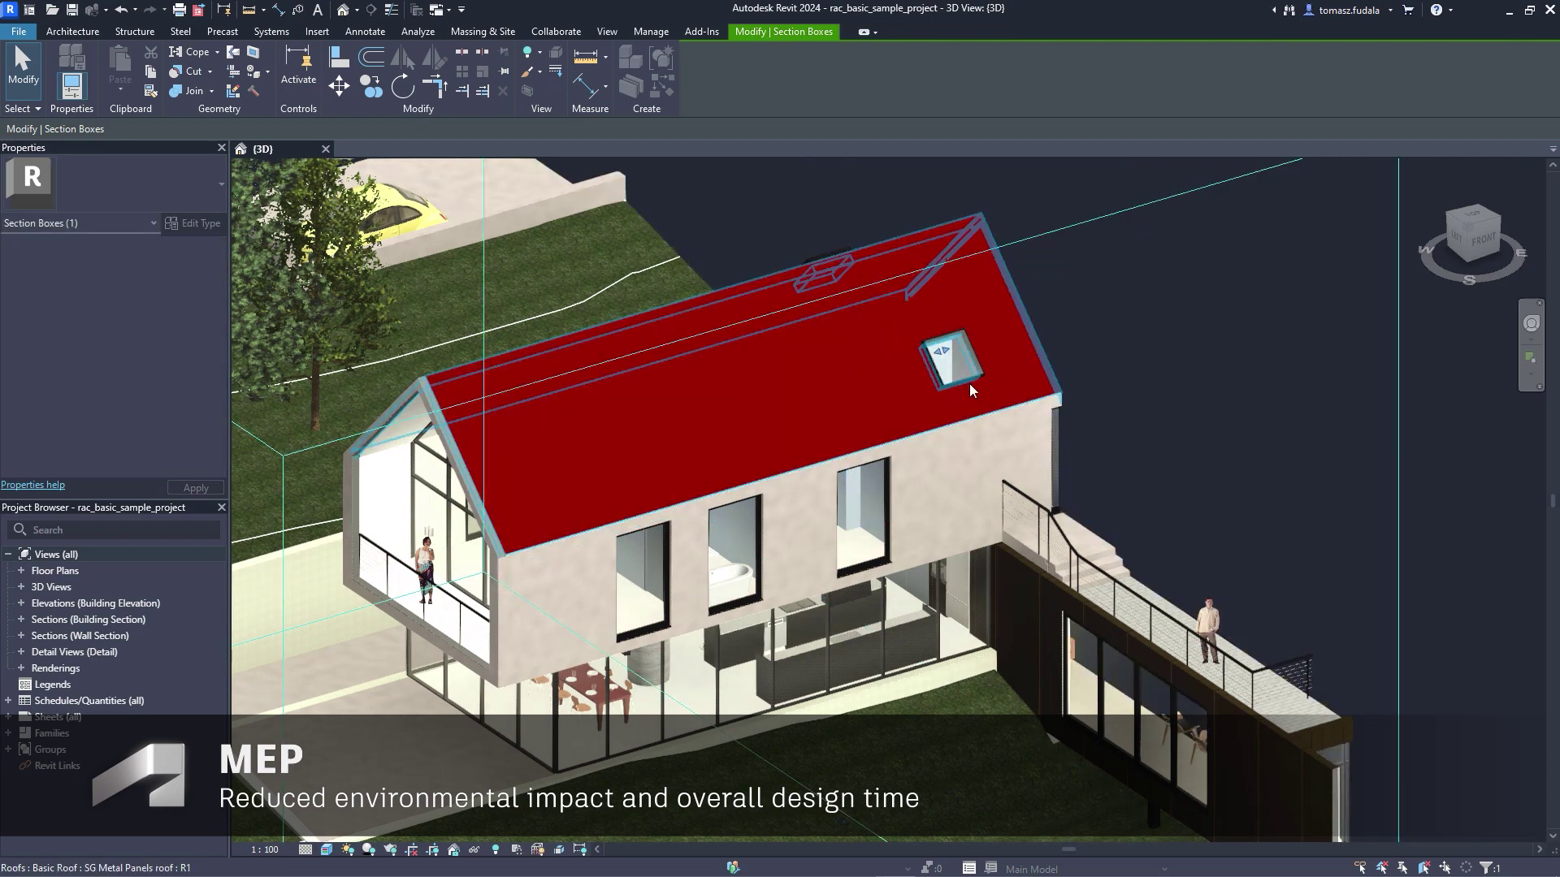
pyautogui.moveTo(840, 825); pyautogui.dragTo(709, 731)
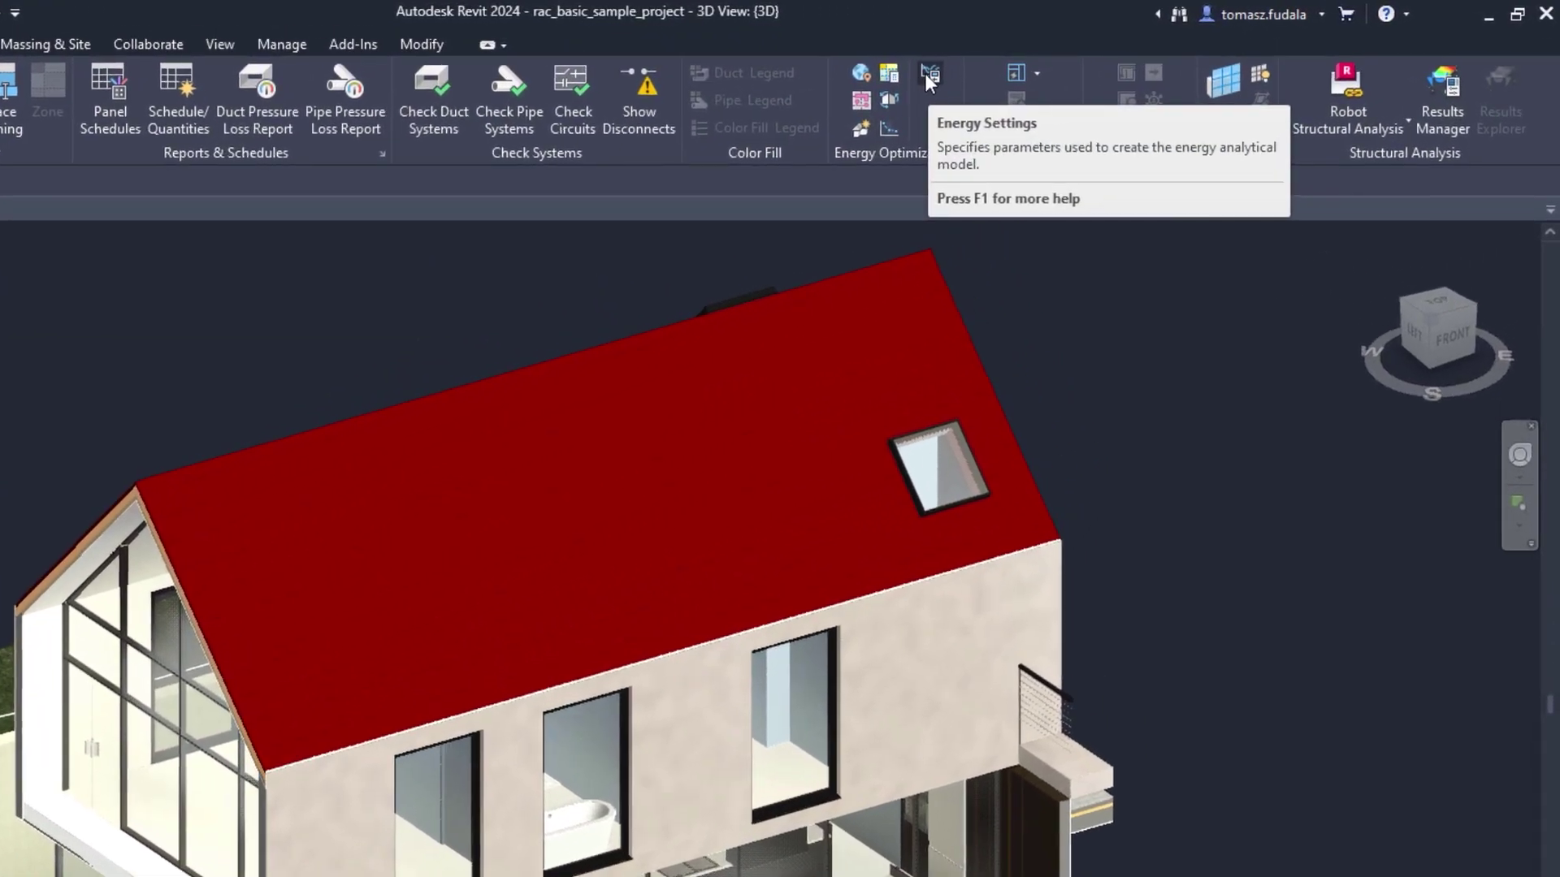
# - Restrict the energy analytical model to elements visible in the current view and generate it
pyautogui.click(1112, 52)
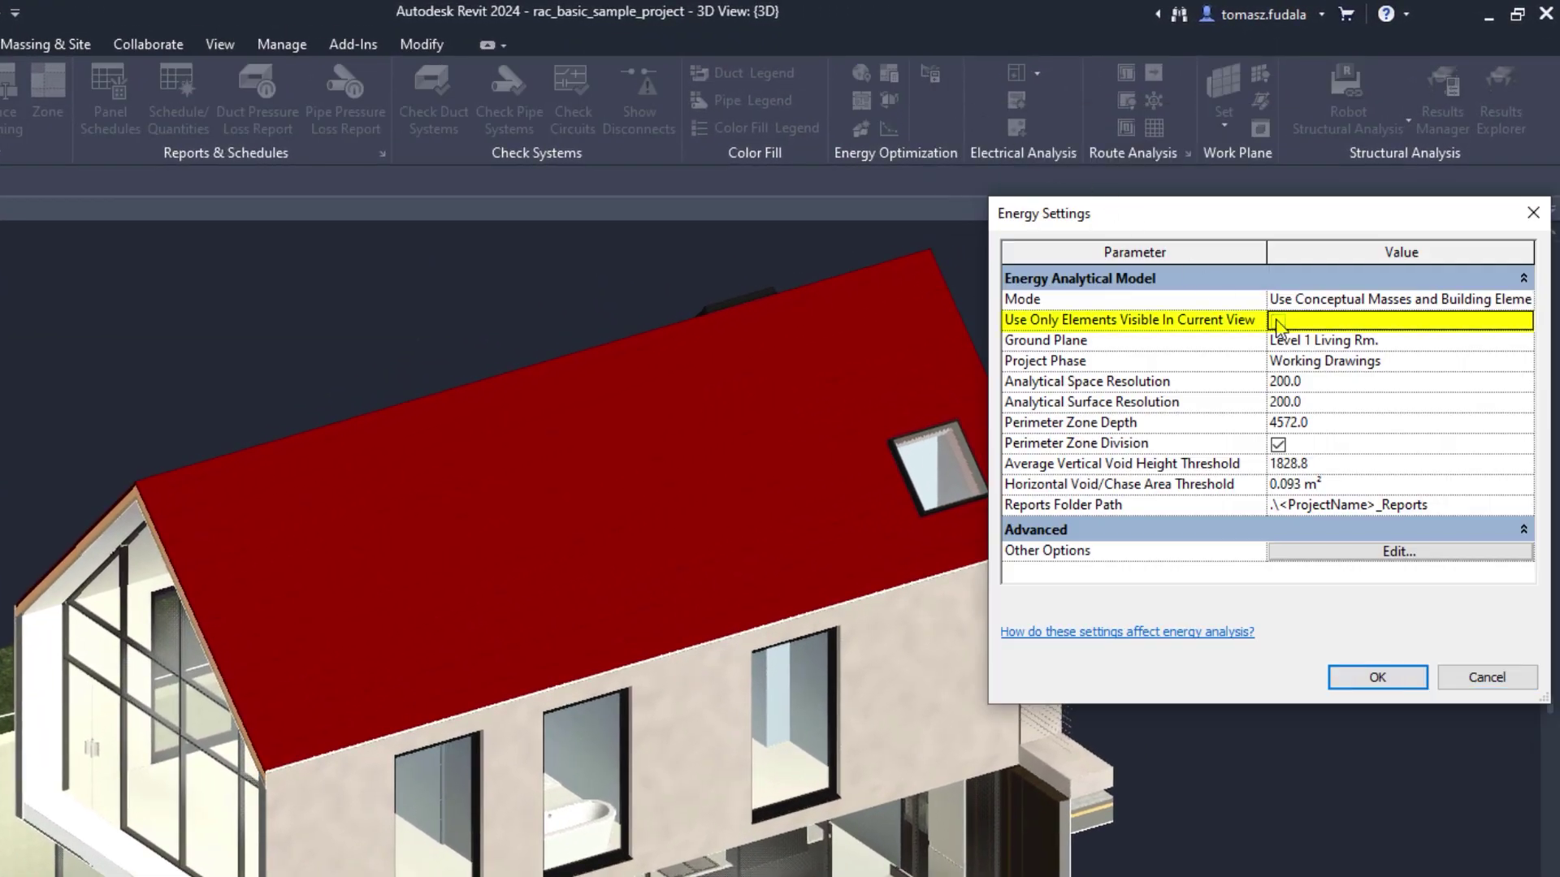
pyautogui.click(1374, 677)
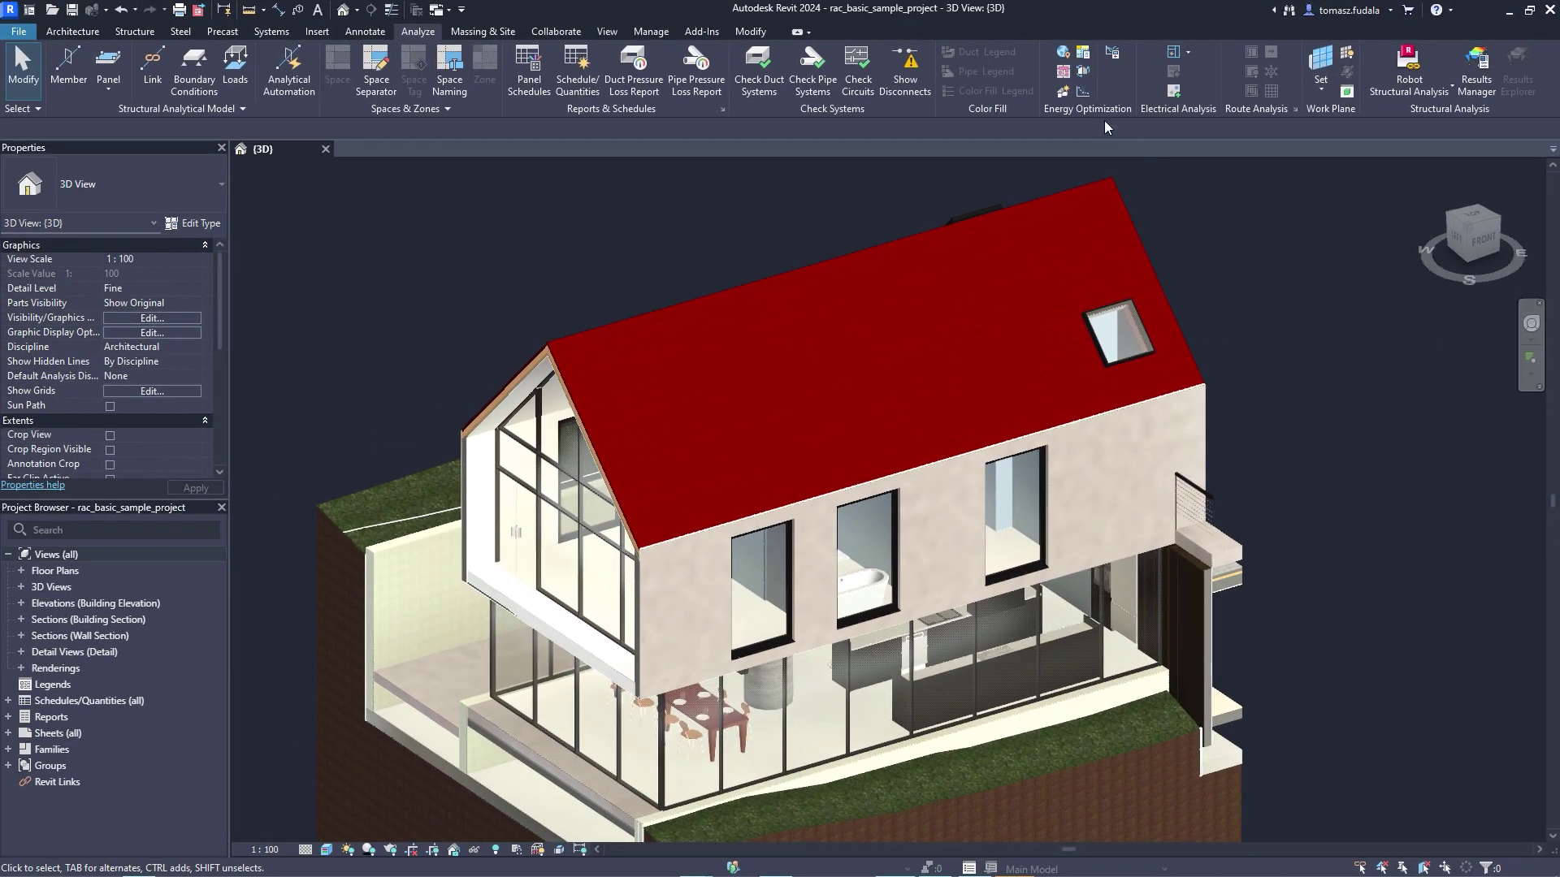
pyautogui.click(1066, 93)
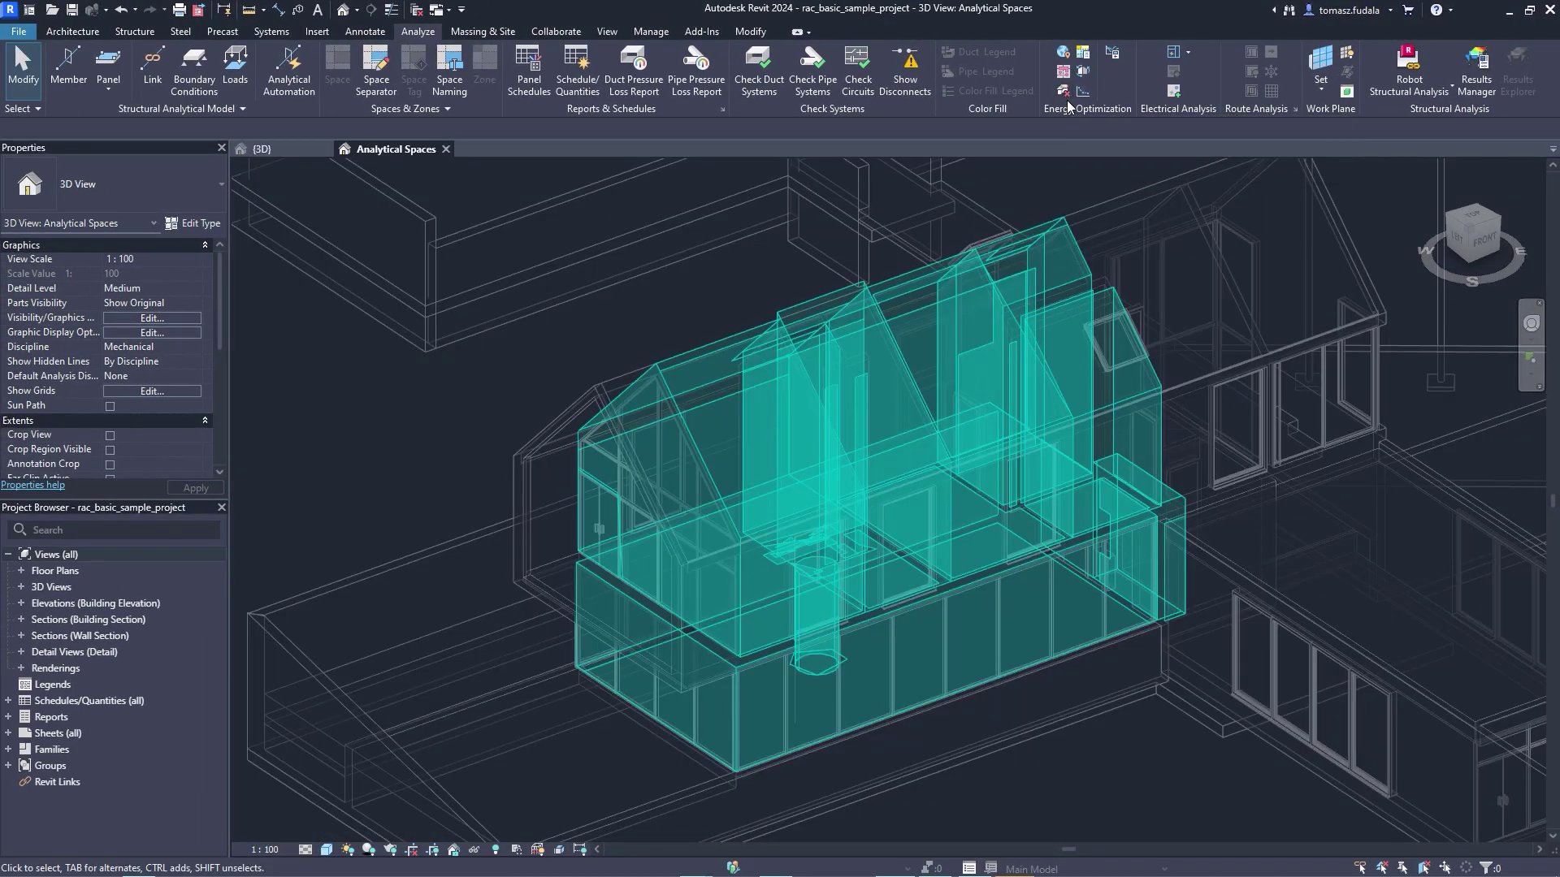
# - Run a systems analysis on the energy model
pyautogui.click(1084, 54)
pyautogui.click(1423, 419)
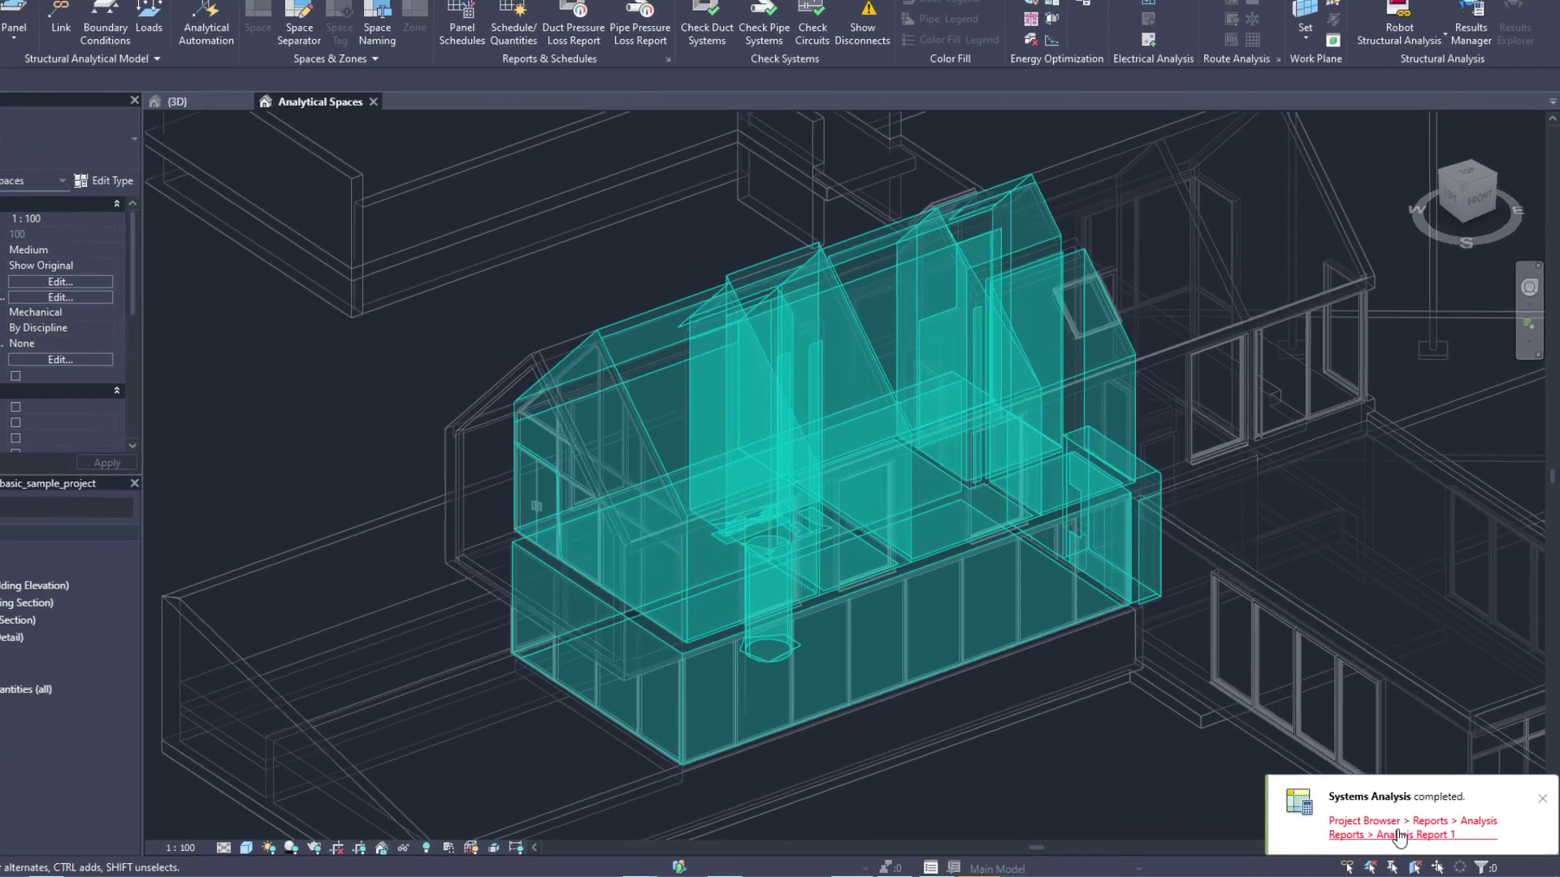
# - Open the finished analysis report and examine its annual overview and monthly consumption and peak demand charts
pyautogui.click(1417, 837)
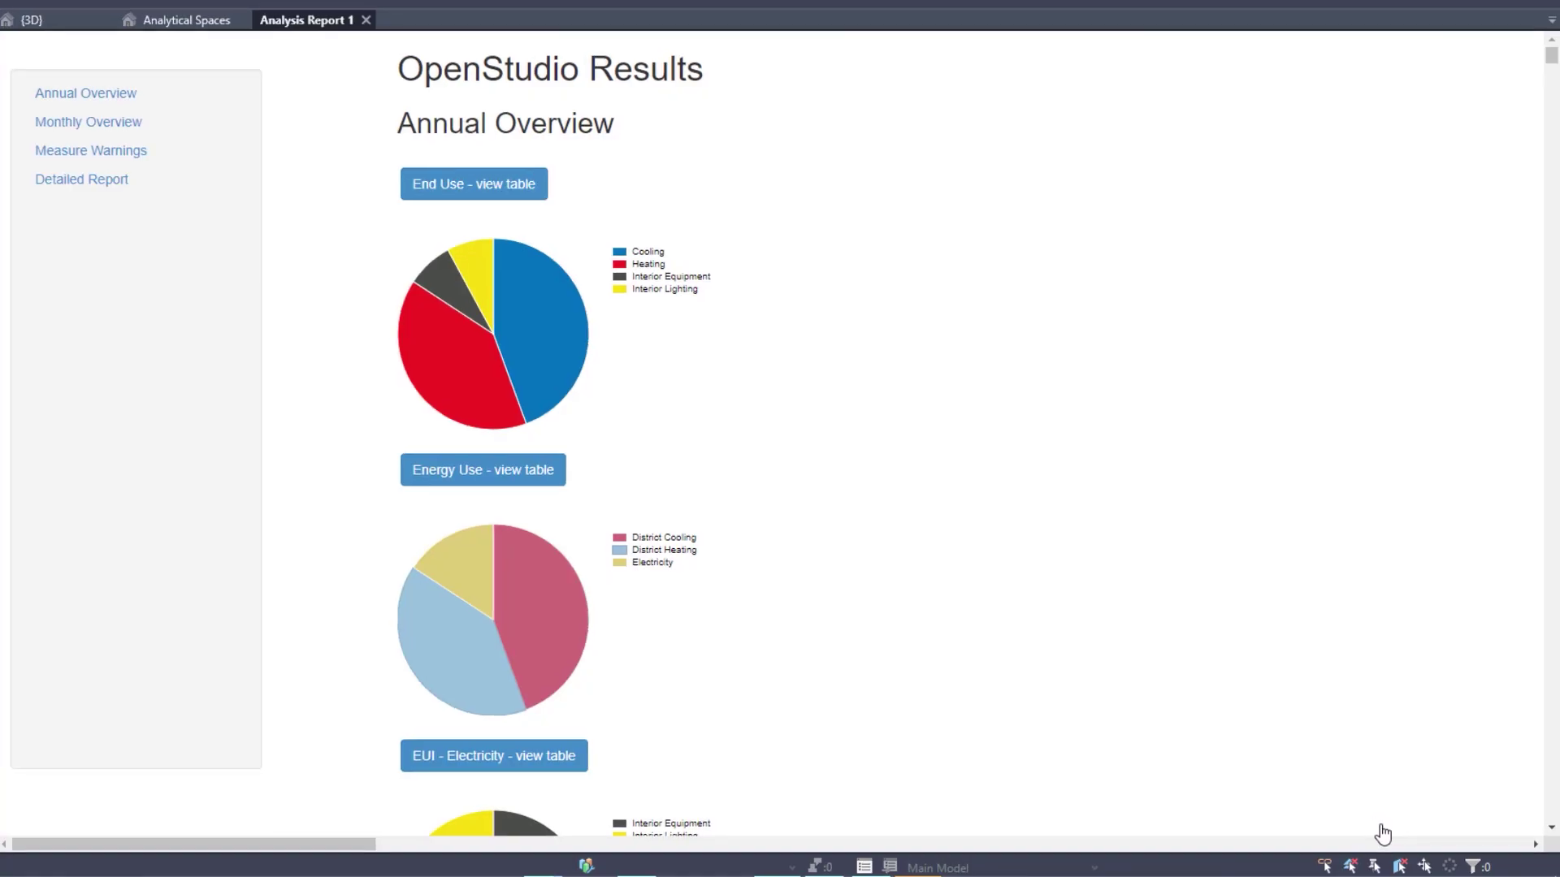
pyautogui.scroll(-15, 1381, 833)
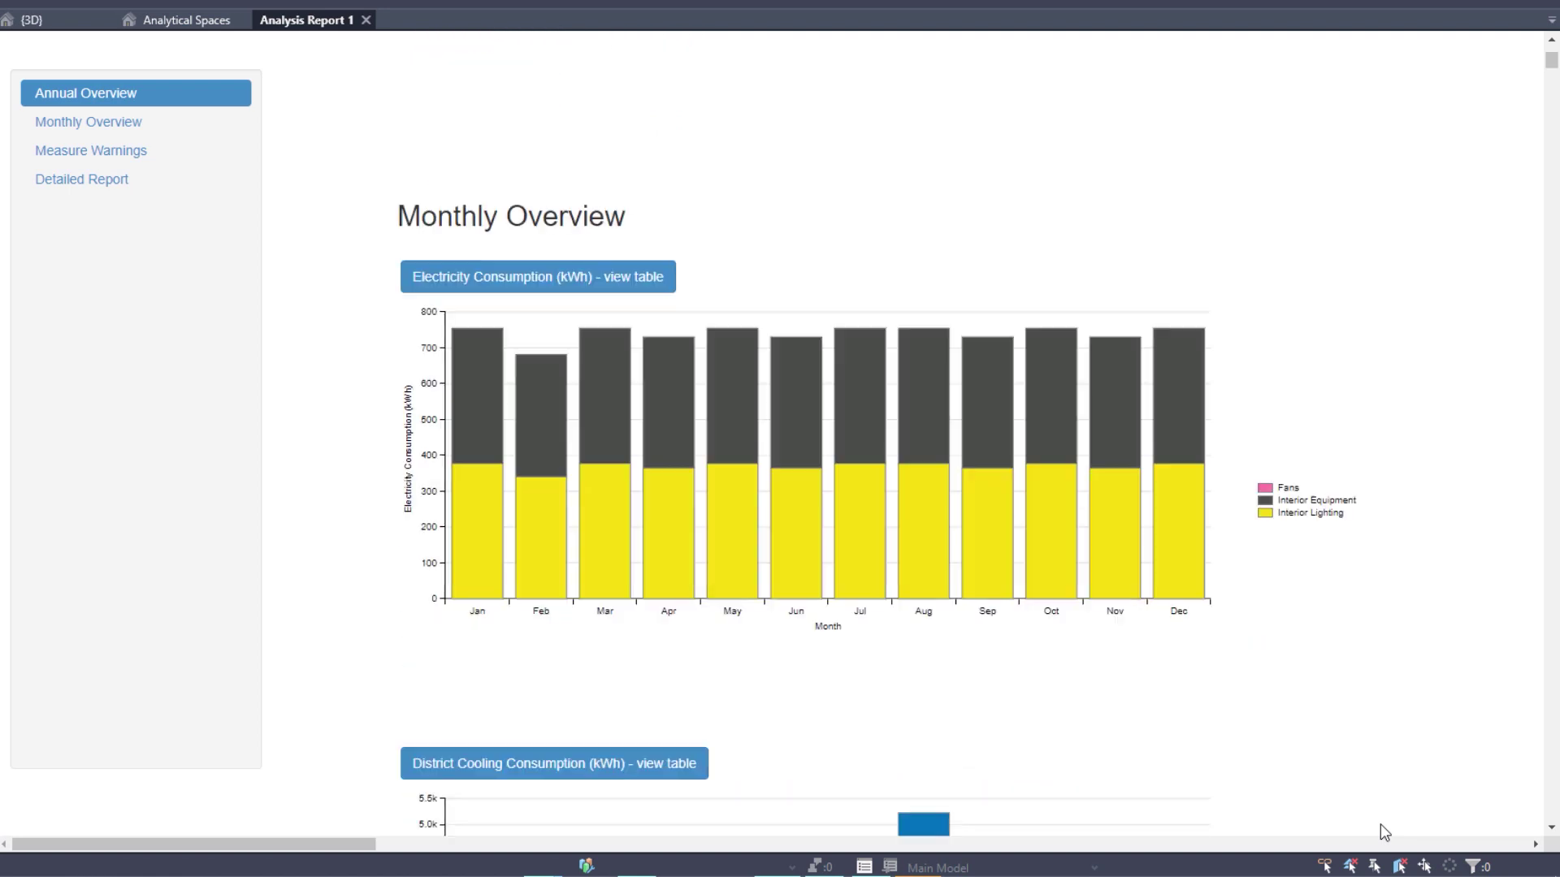
pyautogui.scroll(-20, 1382, 831)
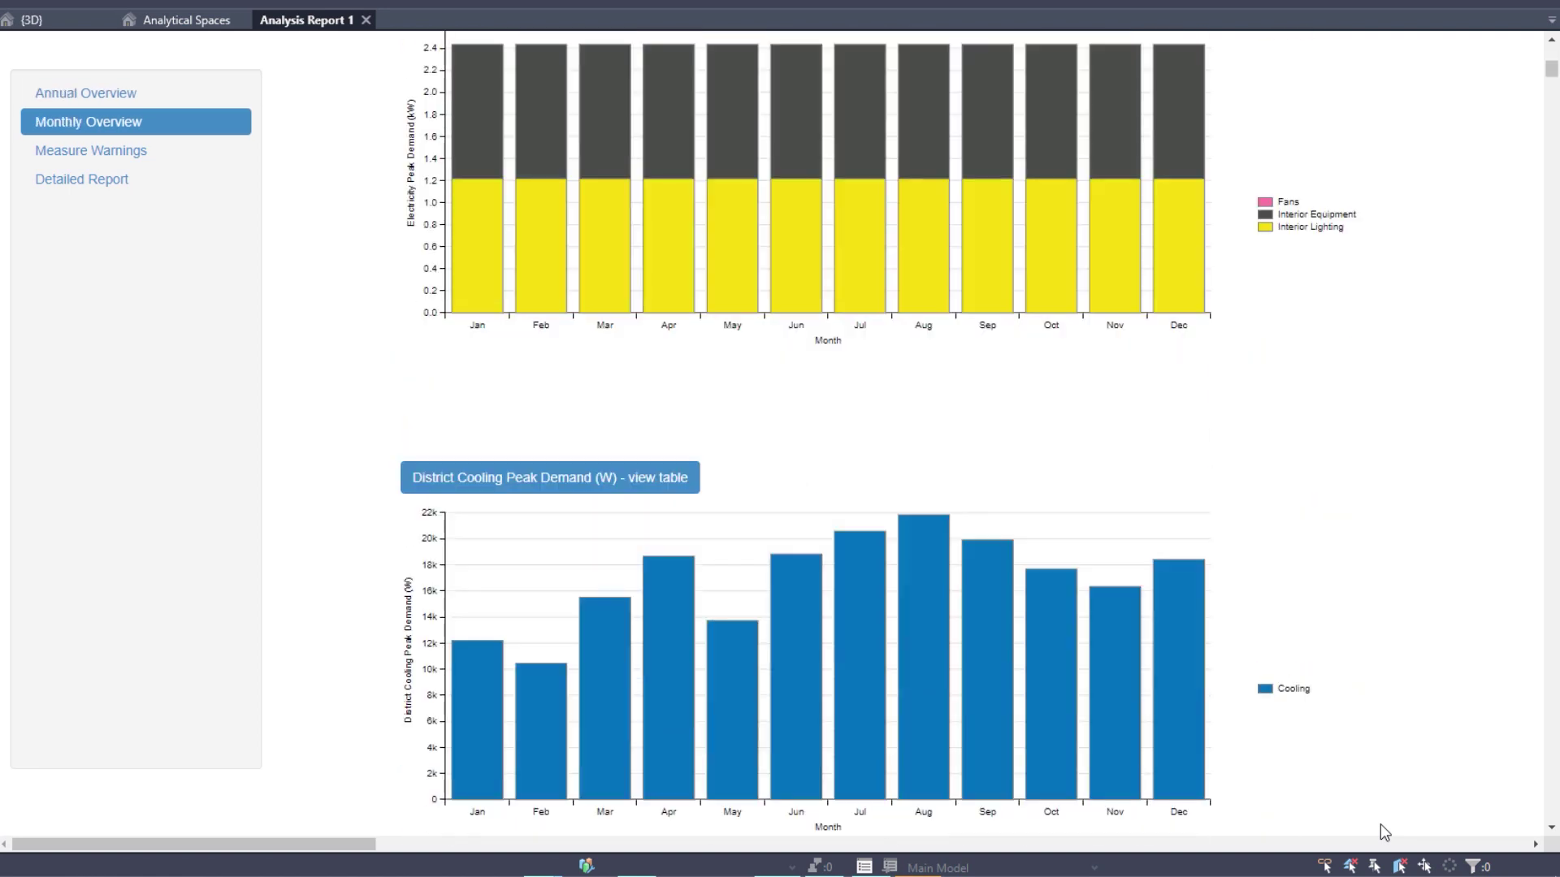
pyautogui.scroll(-20, 1381, 830)
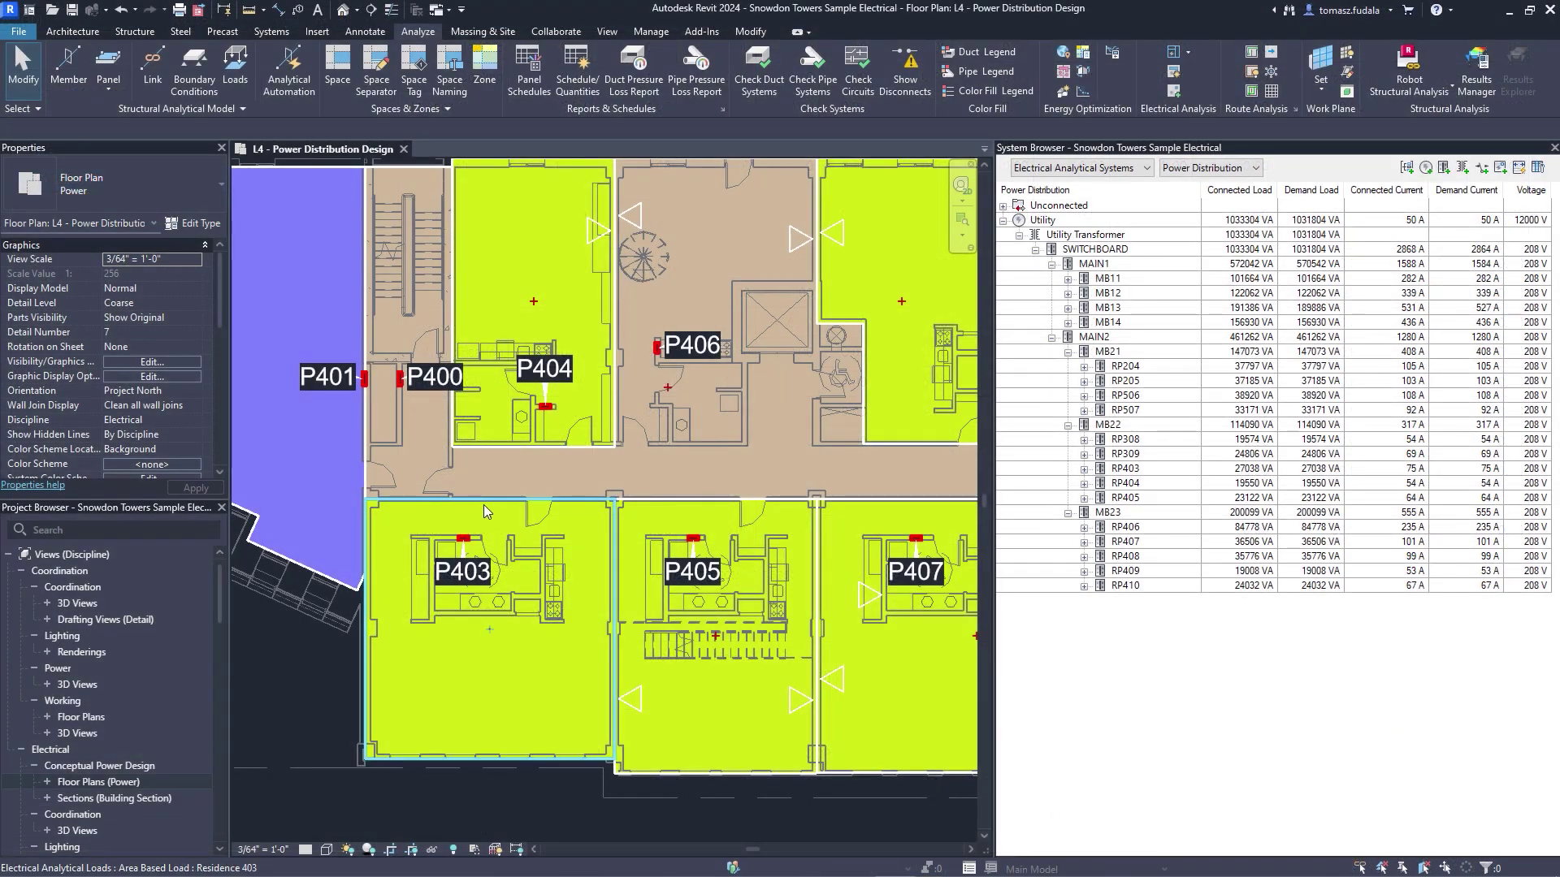
# - Assign the Lighting - Dwelling Unit load classification, with its incremental demand factor, to the Residential load type used by Residence 403's area load
pyautogui.click(485, 506)
pyautogui.click(195, 293)
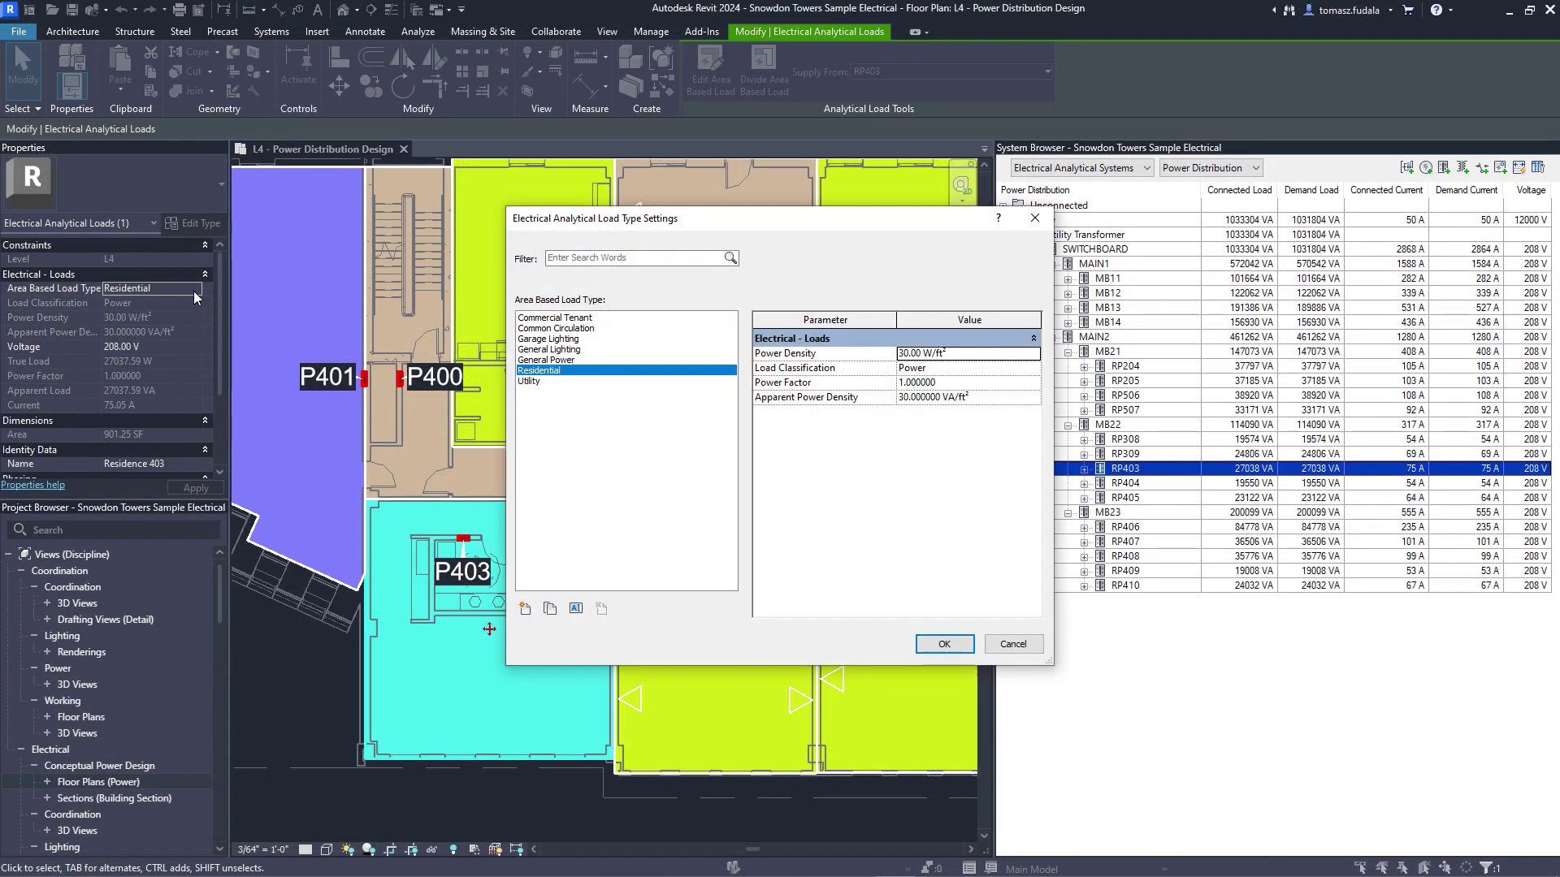
pyautogui.click(1007, 368)
pyautogui.click(1034, 368)
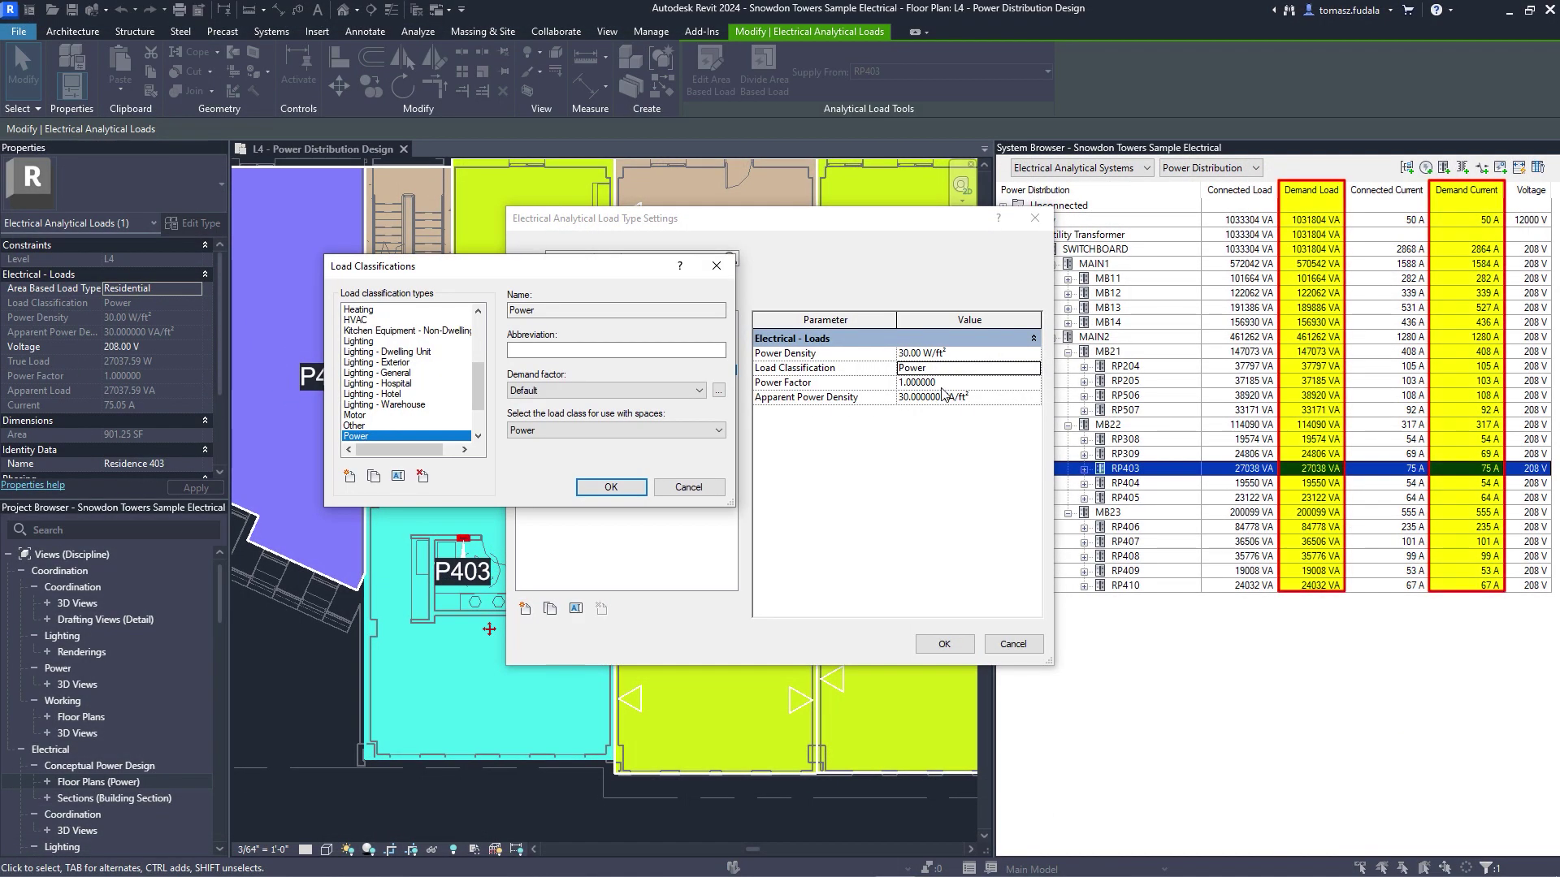
pyautogui.click(718, 390)
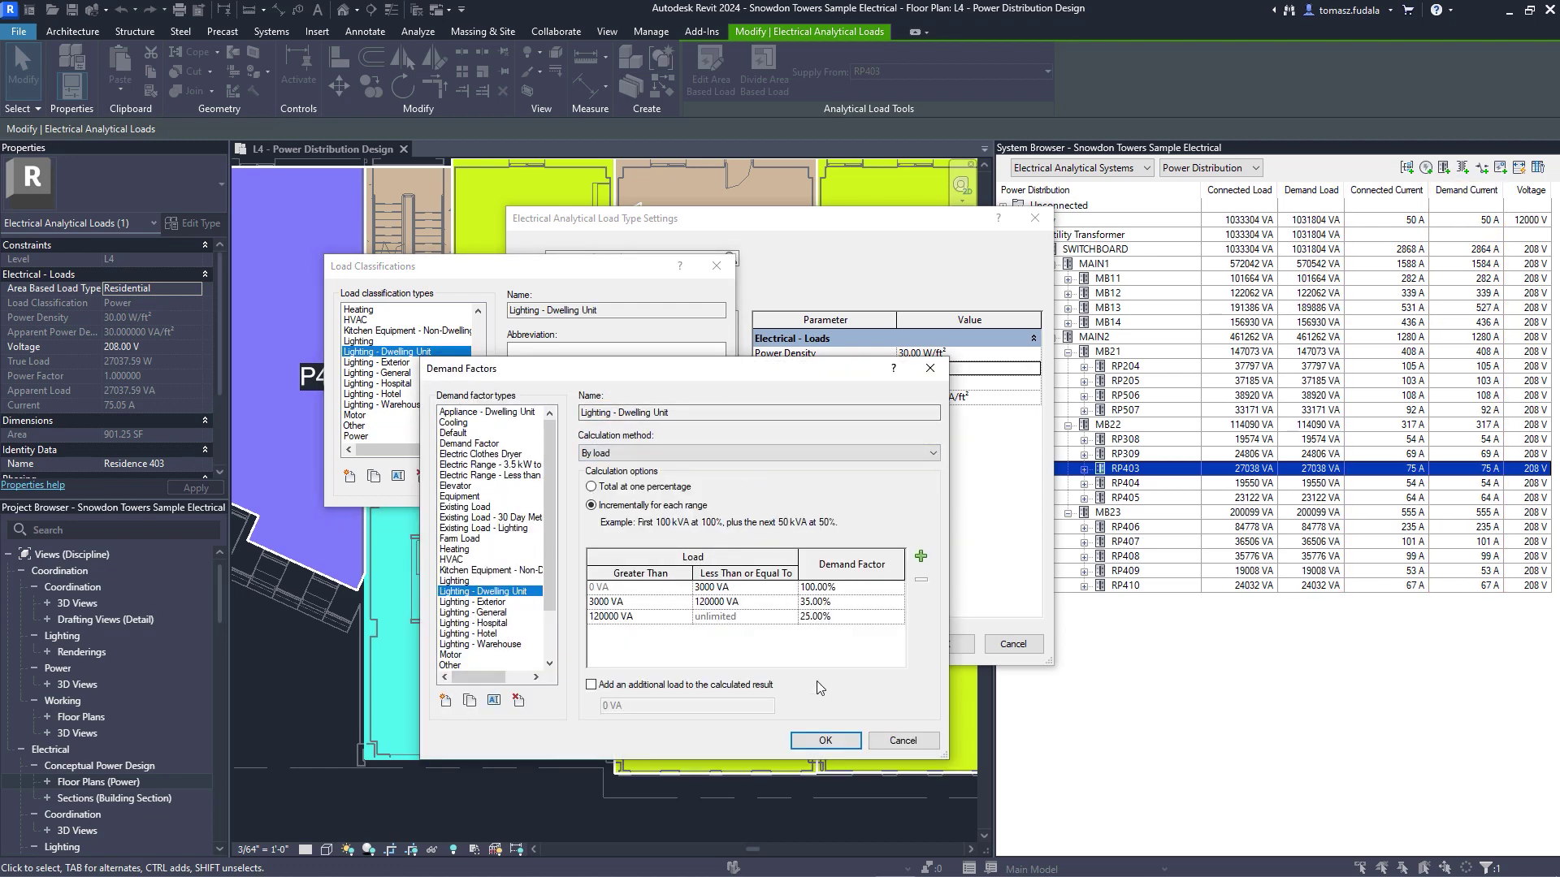
pyautogui.click(824, 740)
pyautogui.click(908, 741)
pyautogui.click(932, 646)
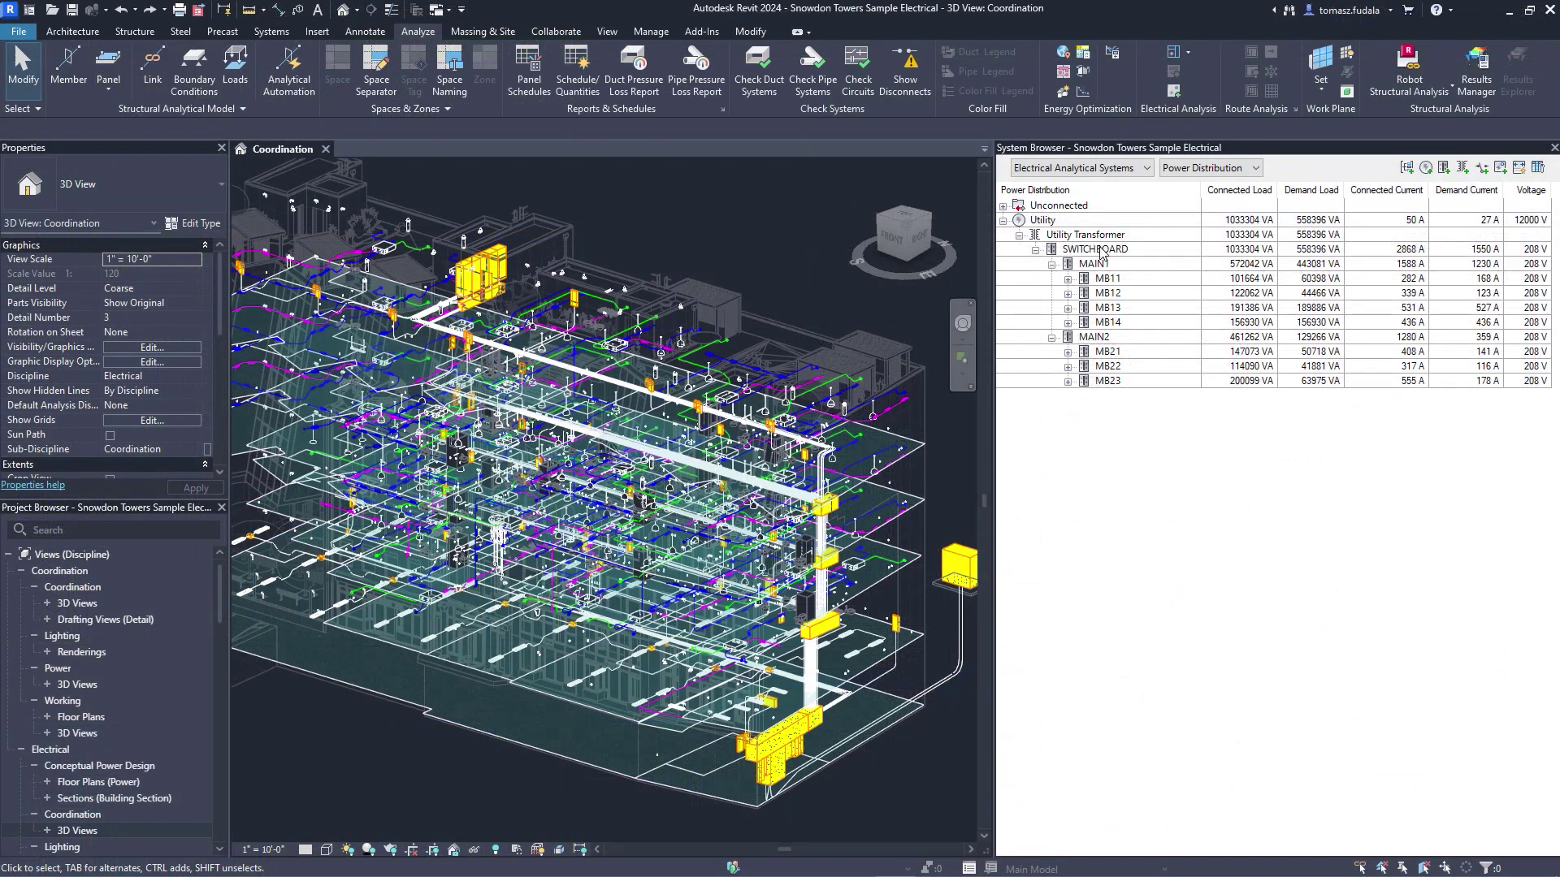
# - Add a 36000 VA equipment load named Chiller 1 under SWITCHBOARD and duplicate it as Chiller 2
pyautogui.click(1097, 248)
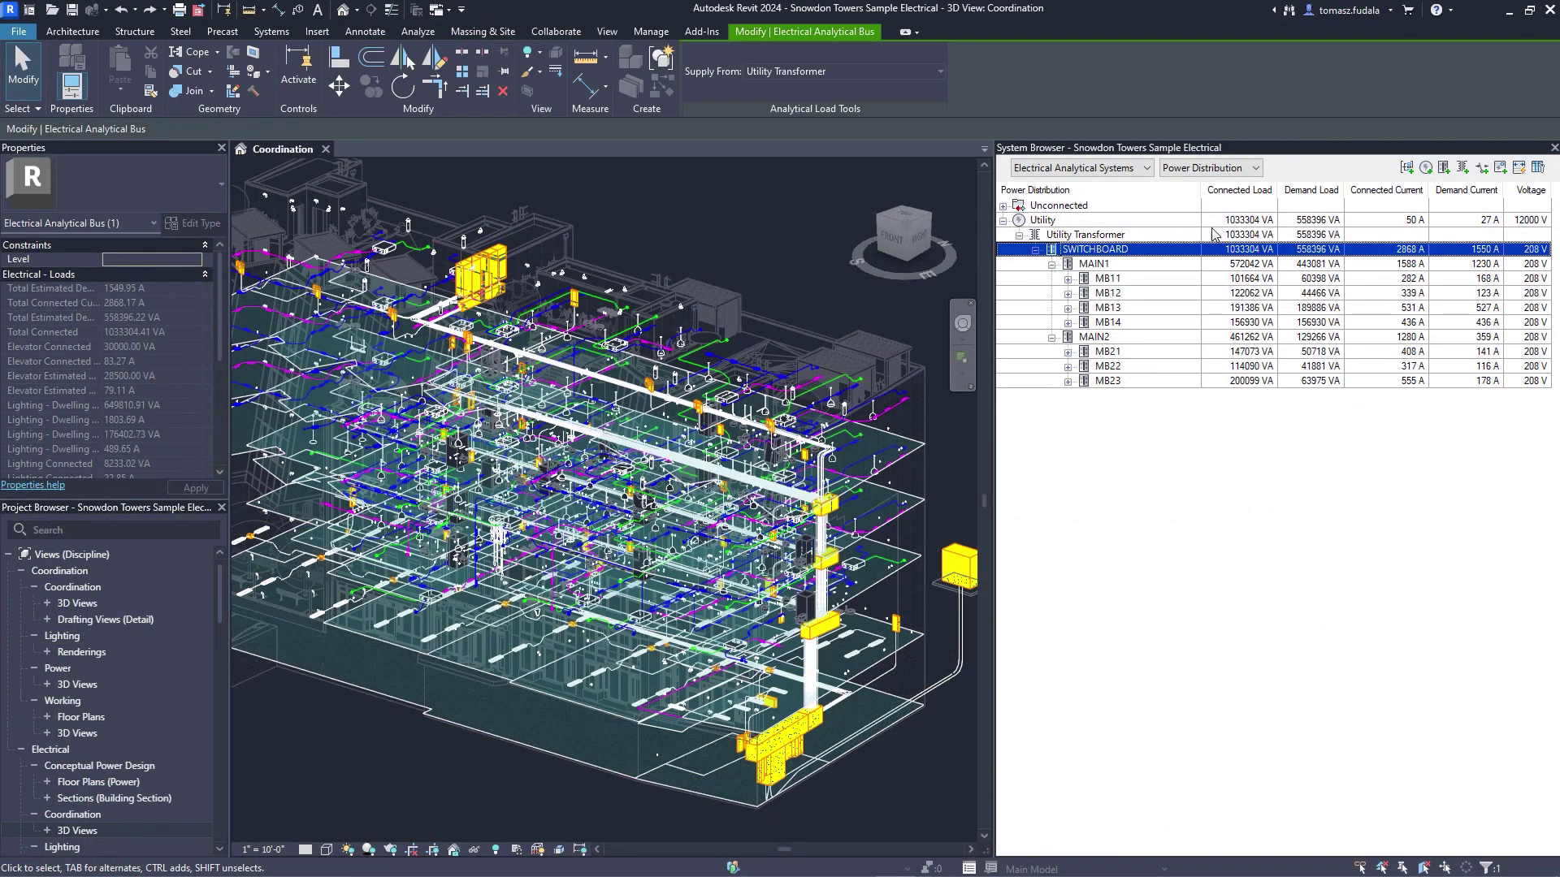
pyautogui.click(1501, 167)
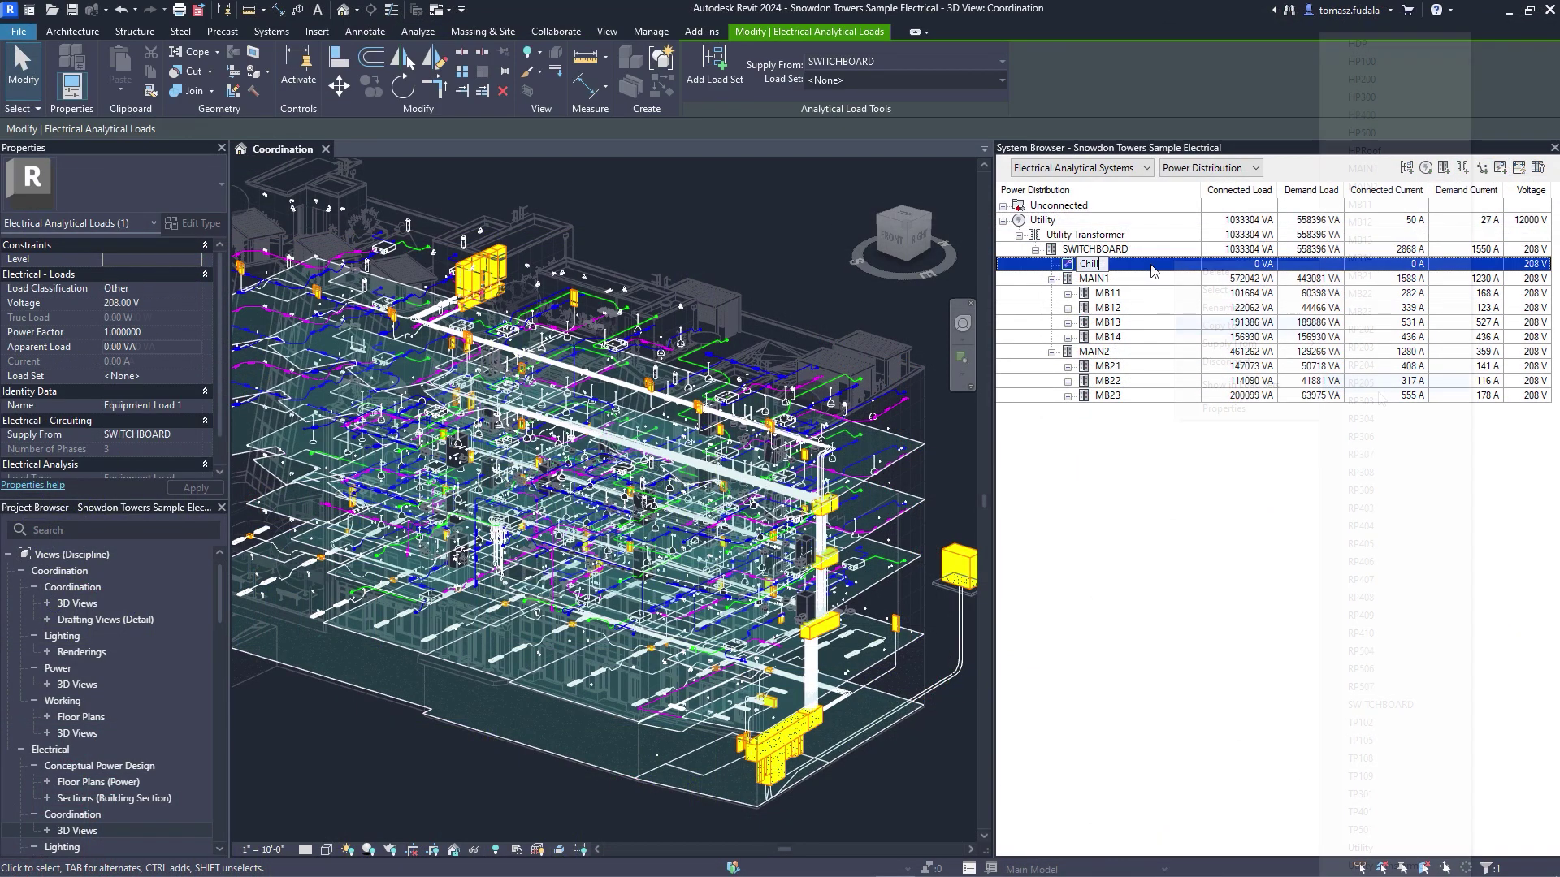
pyautogui.rightClick(1097, 265)
pyautogui.click(1182, 322)
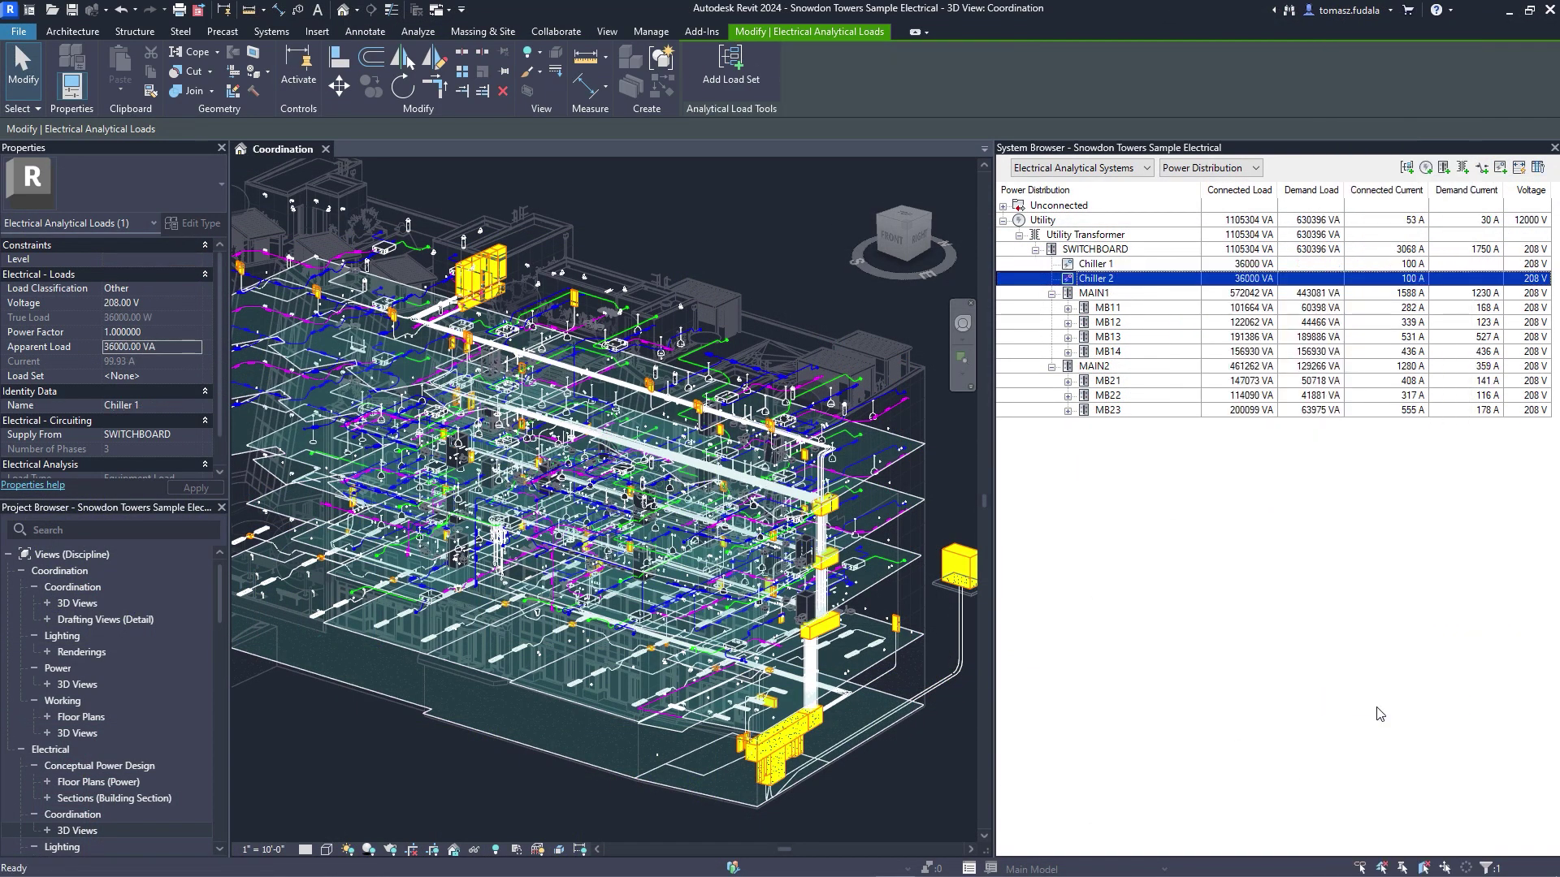
# - Combine Chiller 1 and Chiller 2 into a load set named Chillers with a standby quantity of 1
pyautogui.keyDown('ctrl'); pyautogui.click(1149, 265); pyautogui.keyUp('ctrl')
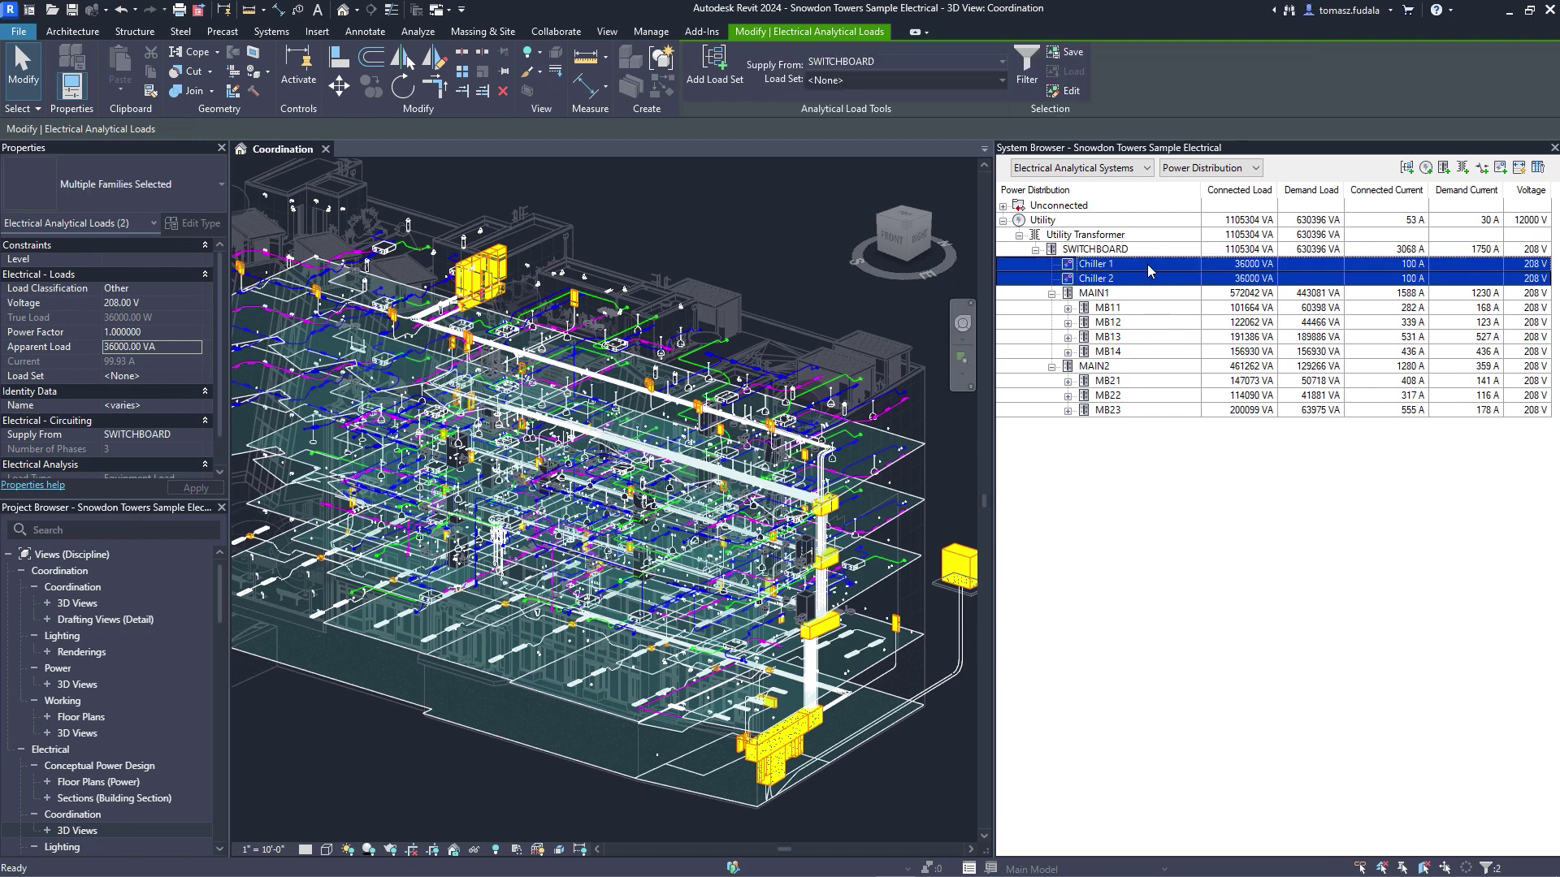
pyautogui.click(716, 65)
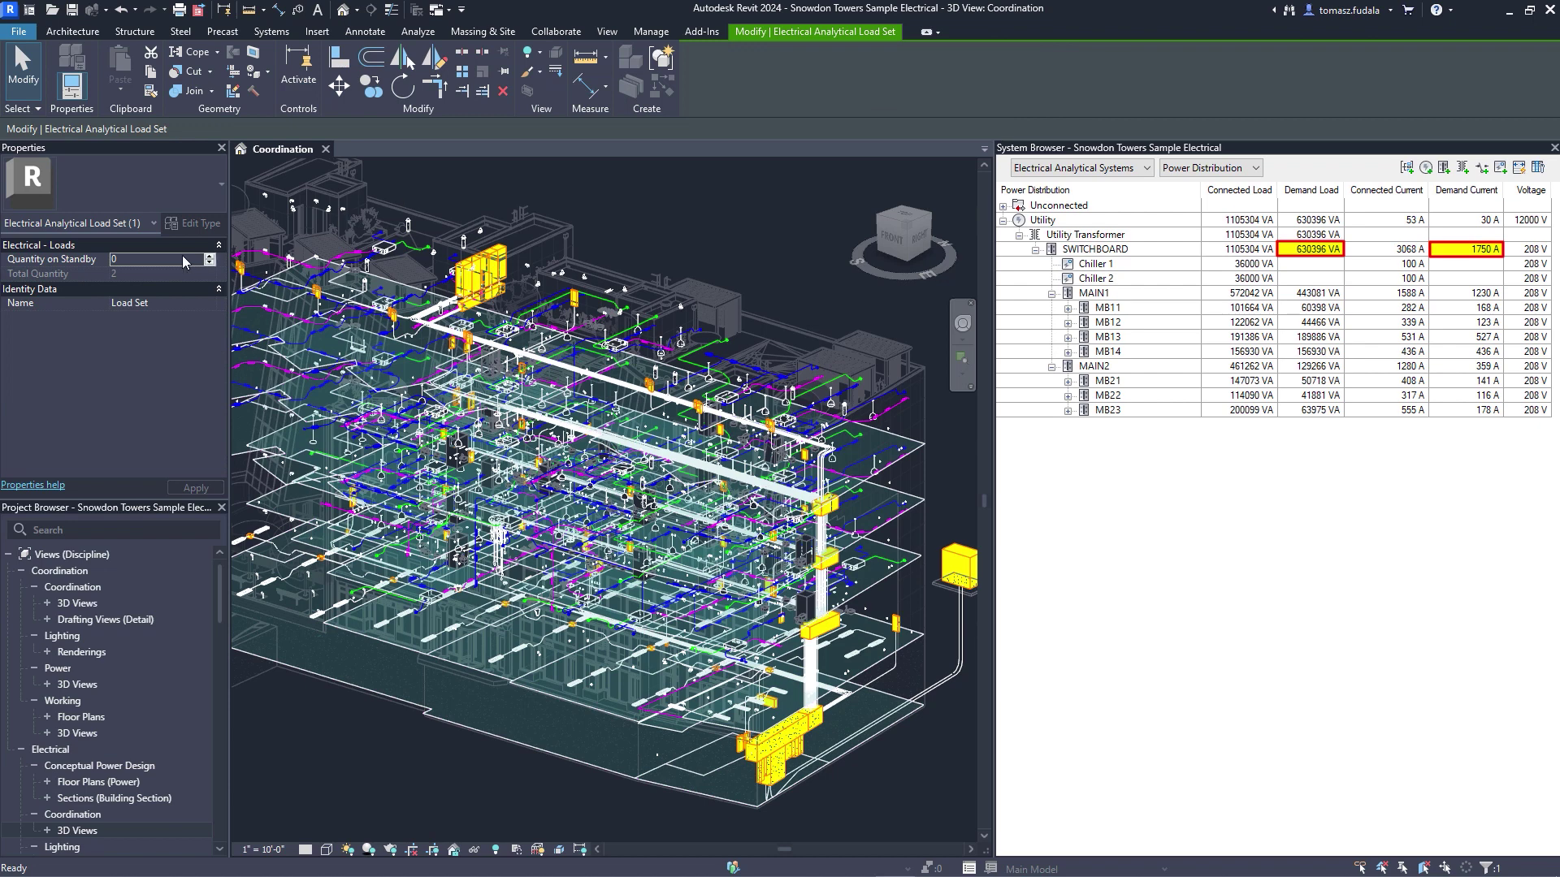
pyautogui.write('1')
pyautogui.click(180, 303)
pyautogui.write('Chillers')
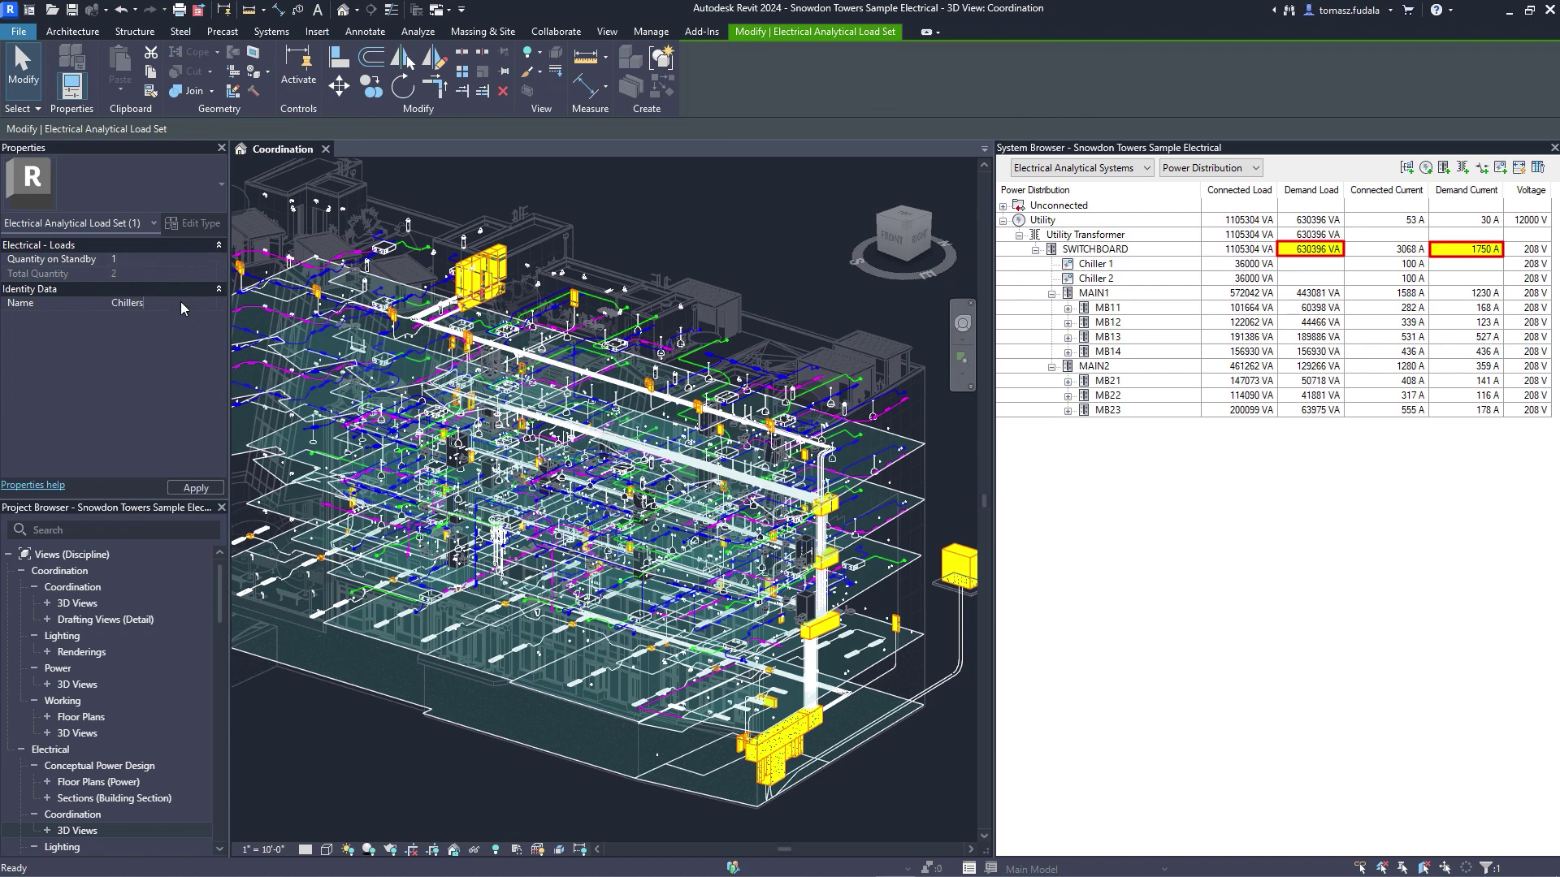
pyautogui.click(1109, 250)
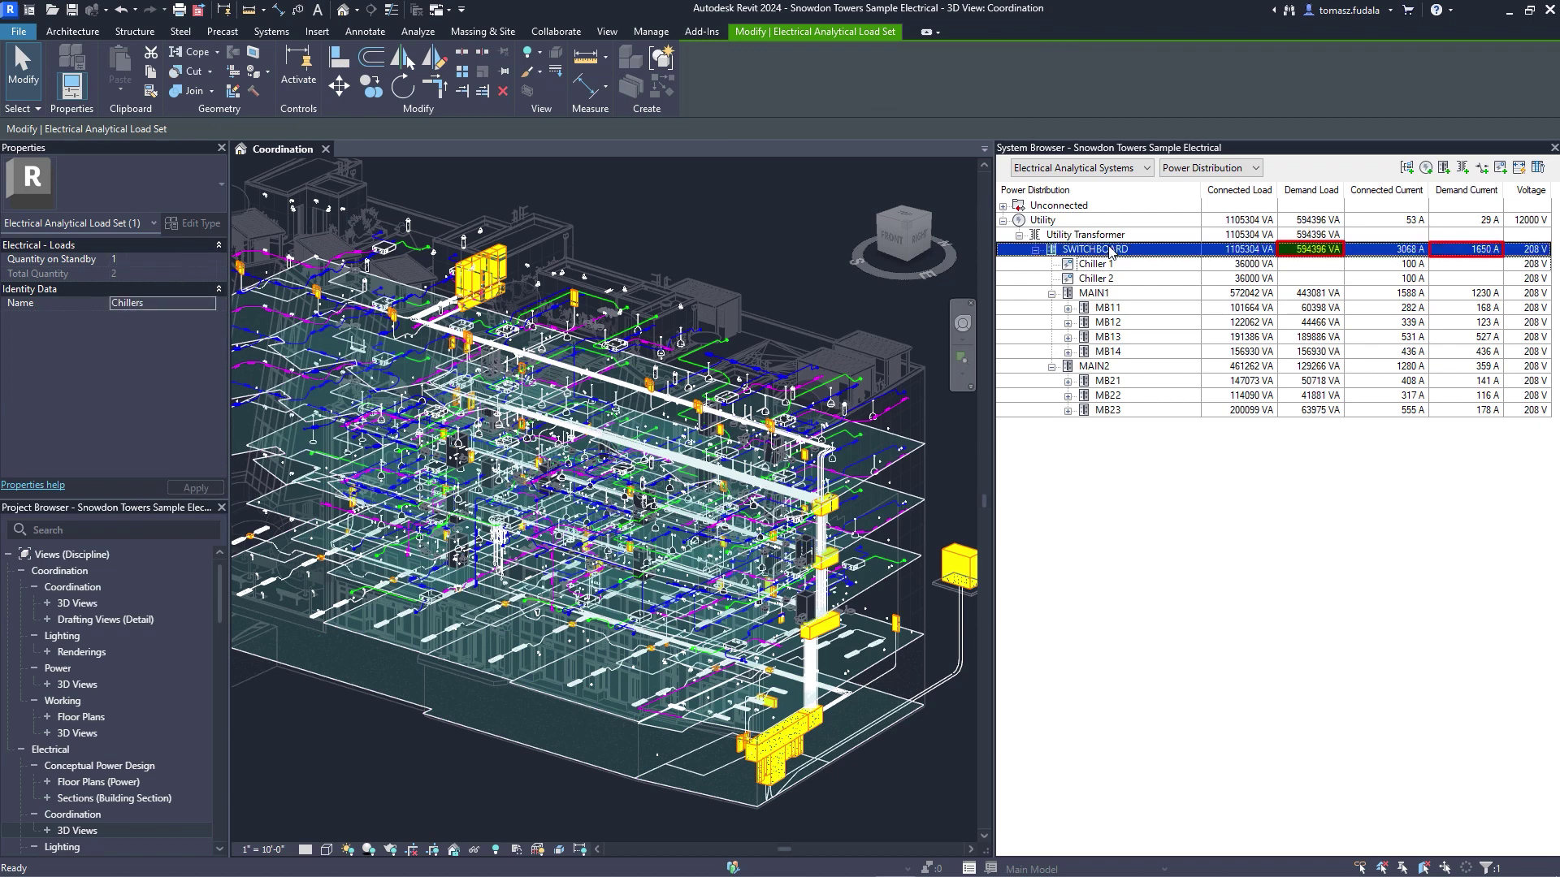
pyautogui.click(1209, 167)
pyautogui.click(1199, 194)
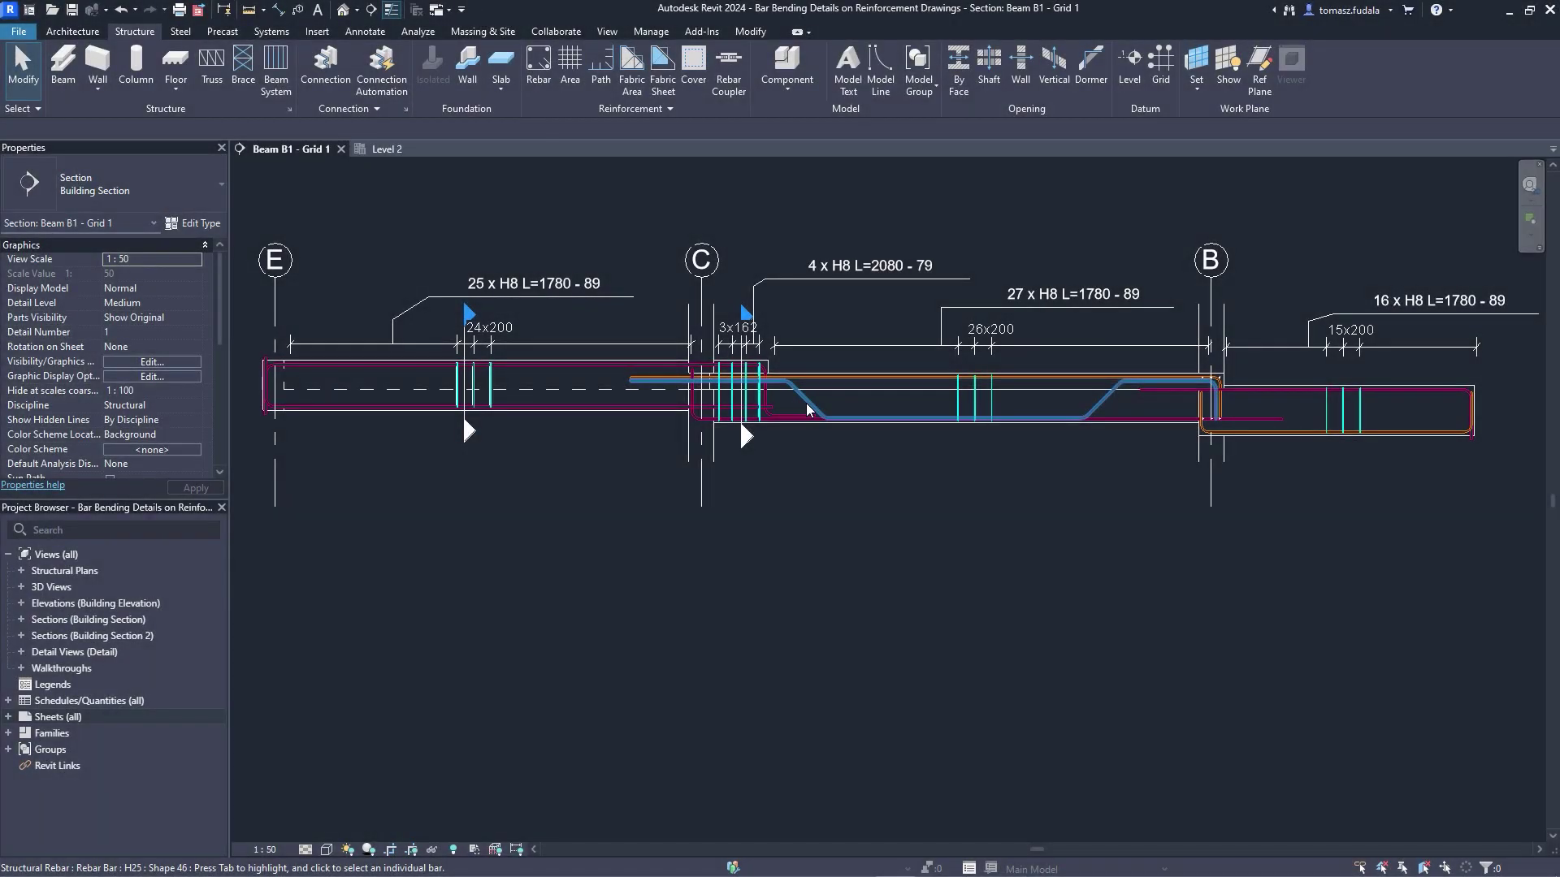
# - Place a tagged bending detail of the cranked H25 bar between grids C and B below the beam, aligned to the bar
pyautogui.click(830, 398)
pyautogui.click(1369, 79)
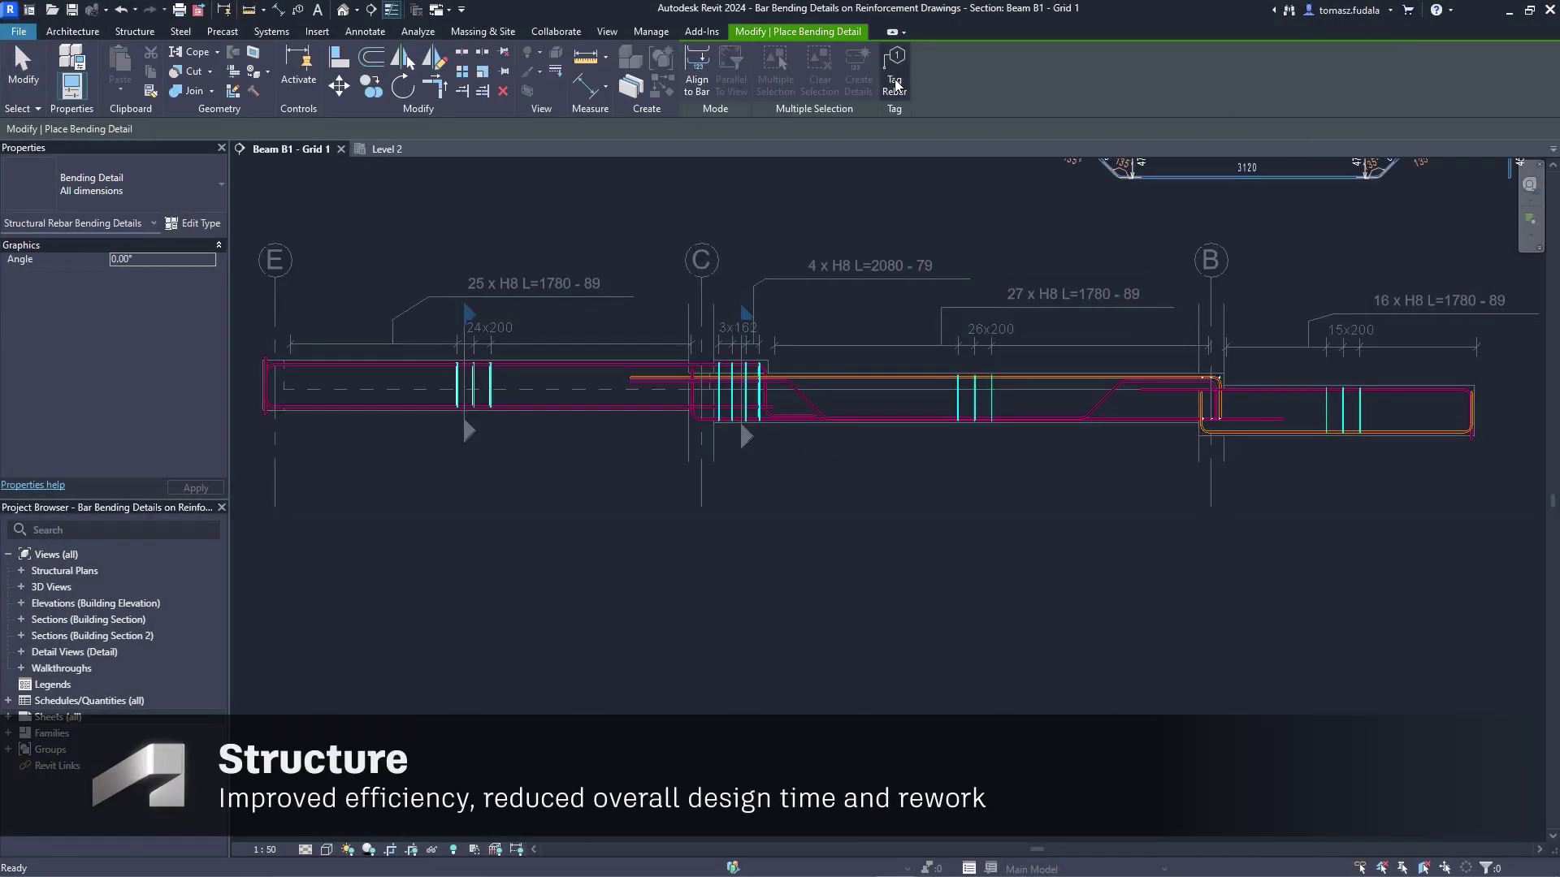
pyautogui.click(702, 79)
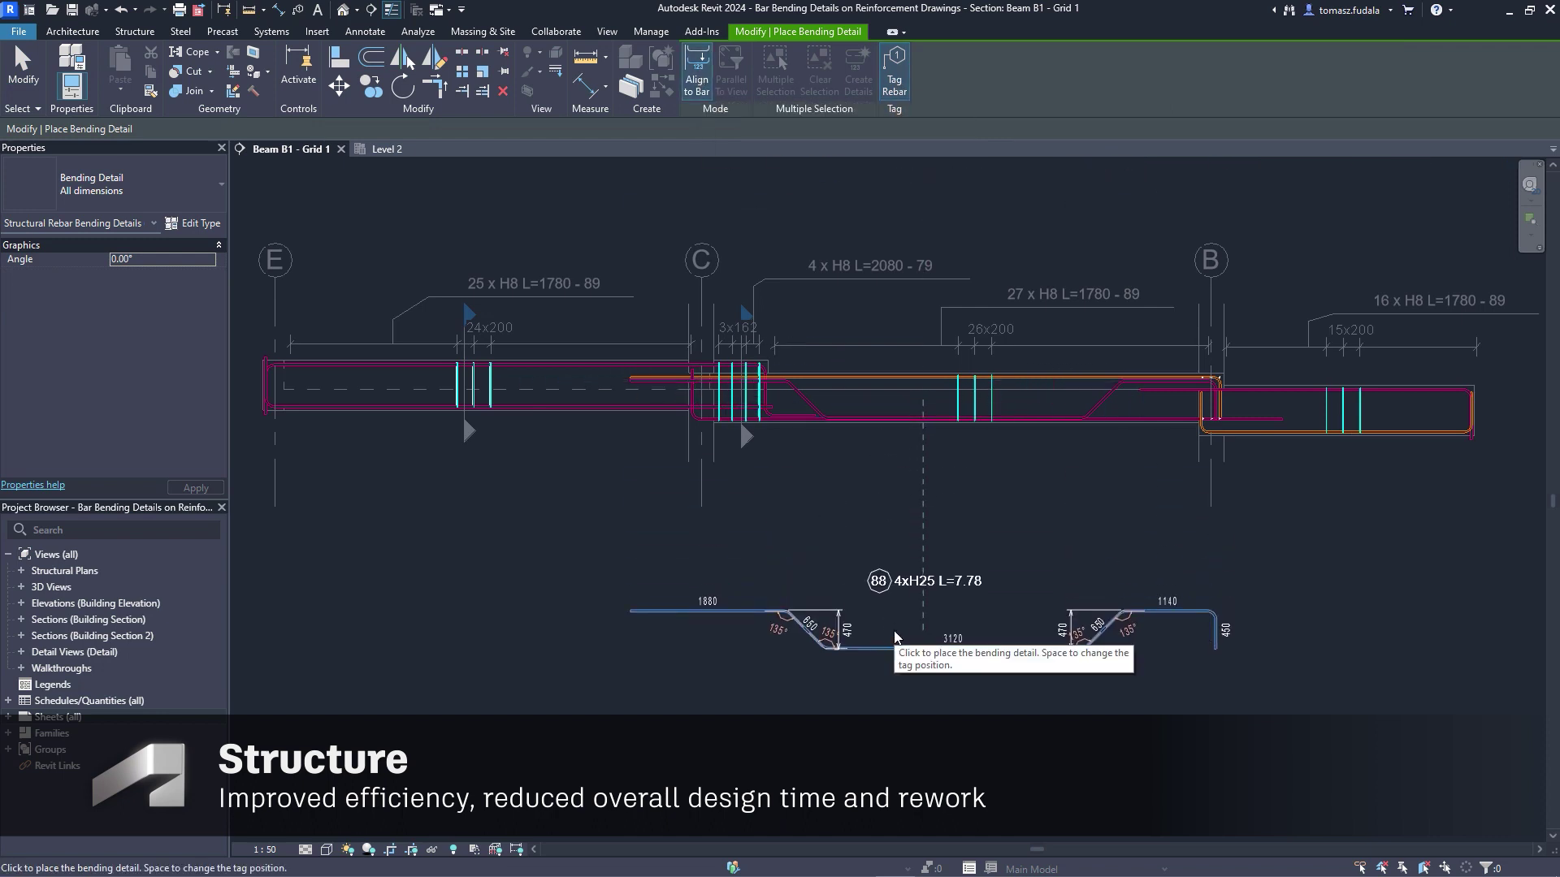
pyautogui.click(895, 635)
# - Create aligned, tagged bending details for the beam's three top bars together, using multiple selection
pyautogui.click(776, 69)
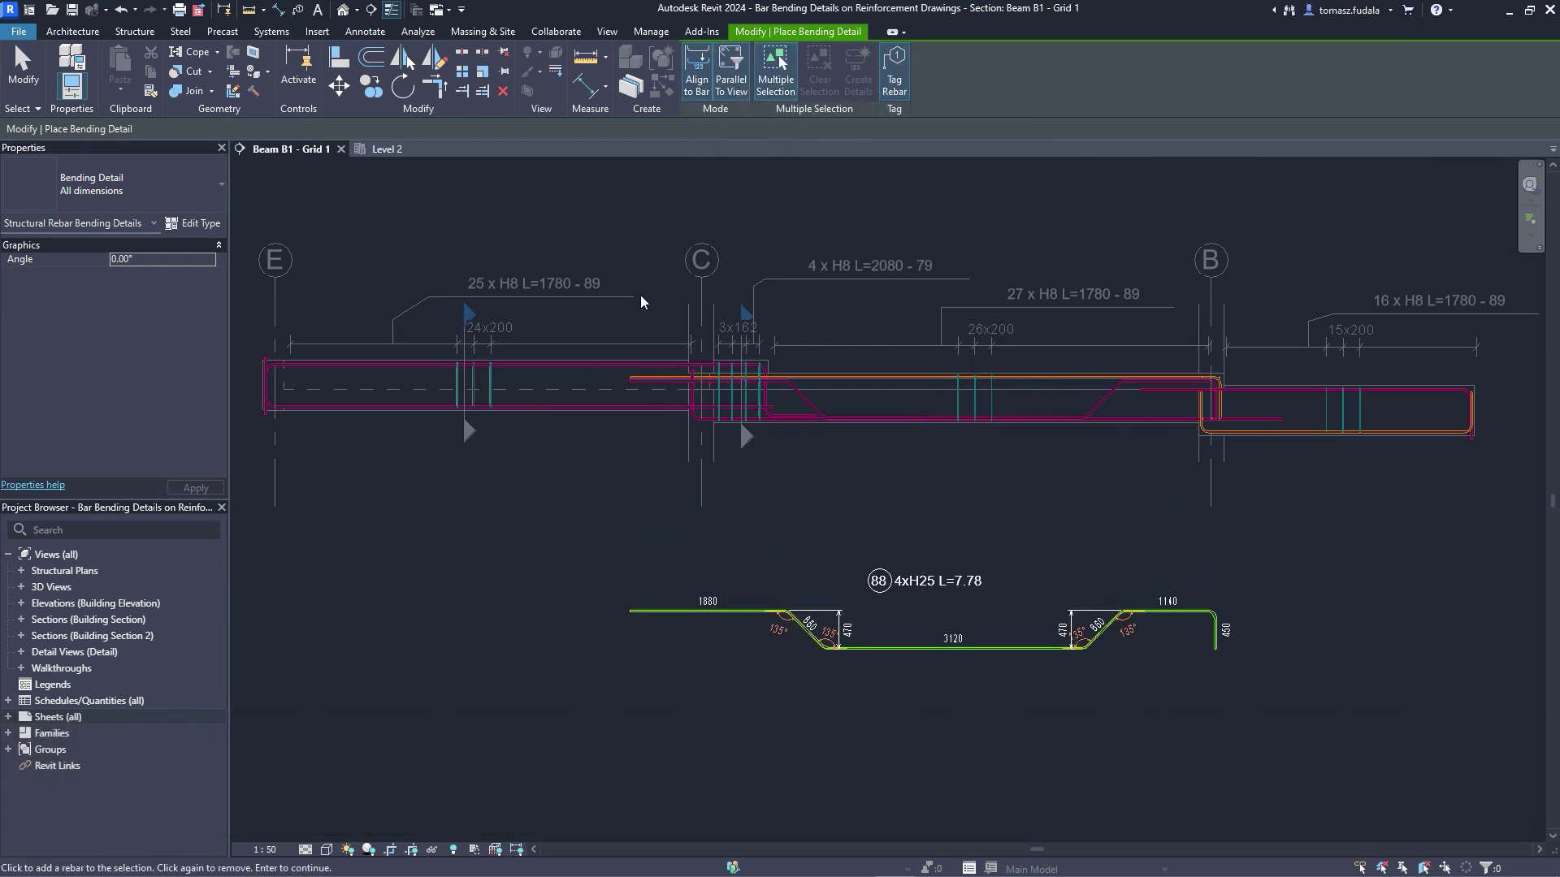
pyautogui.click(591, 368)
pyautogui.click(1161, 391)
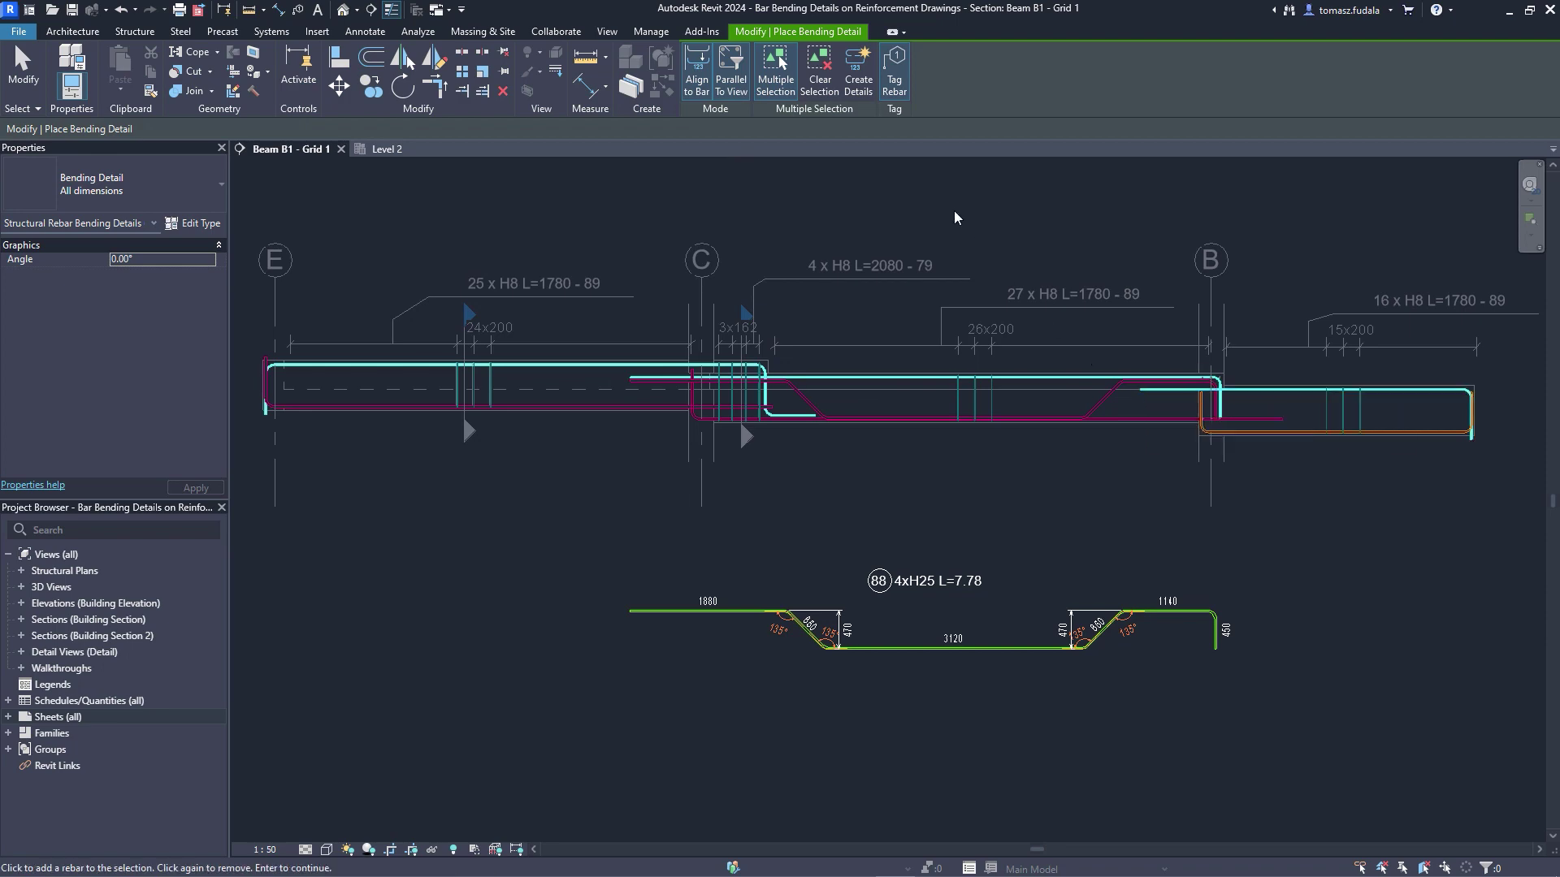
pyautogui.click(858, 79)
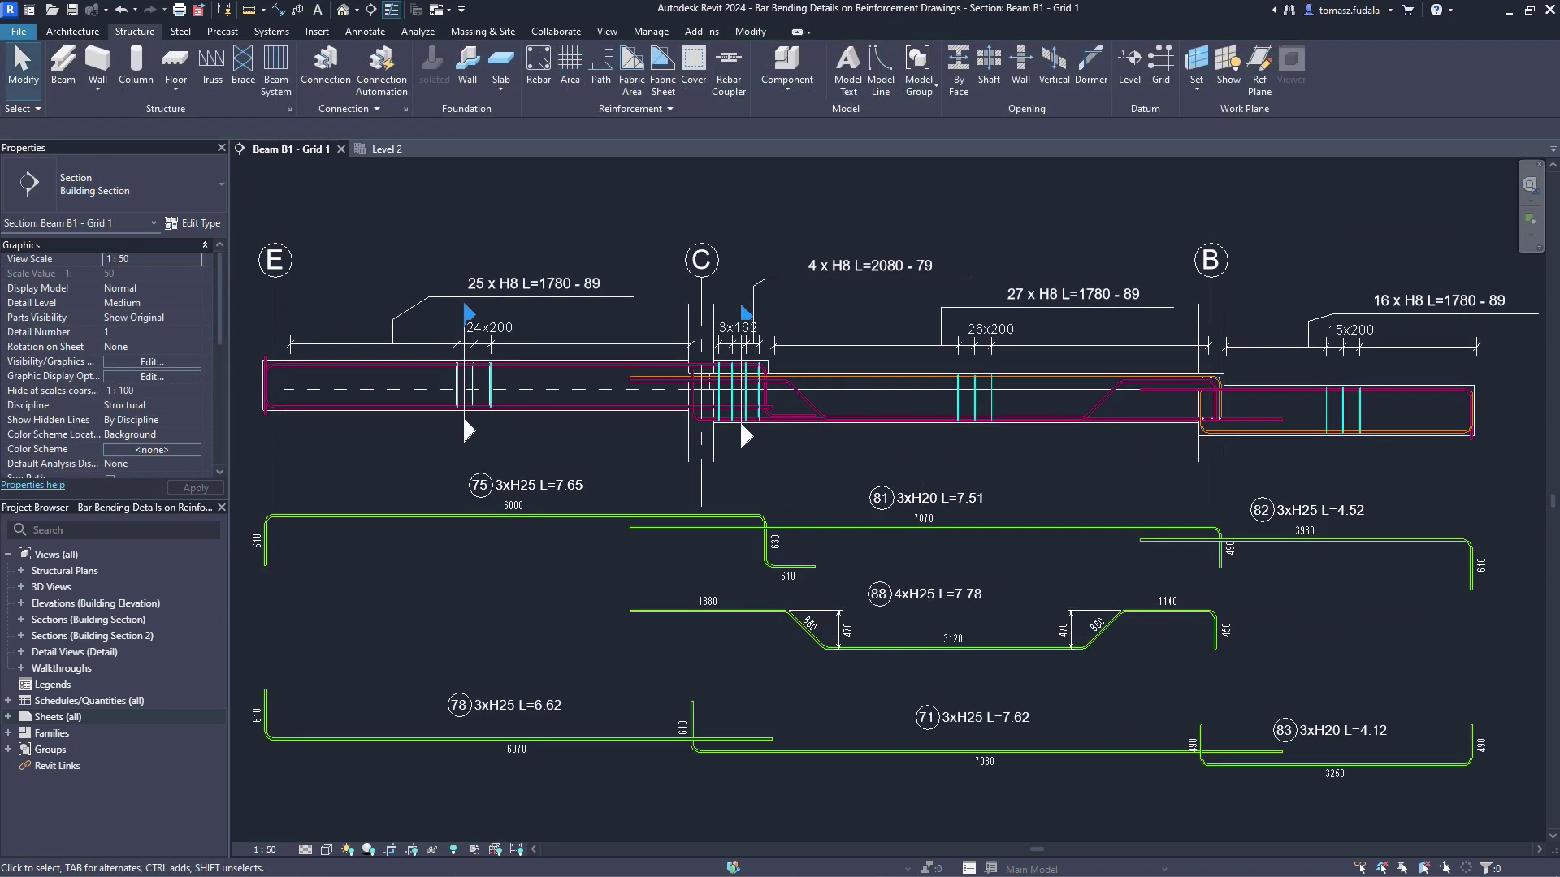
# - Open the choices for displaying rebar shape parameters in the bending detail options of Rebar Schedule - All
pyautogui.click(883, 619)
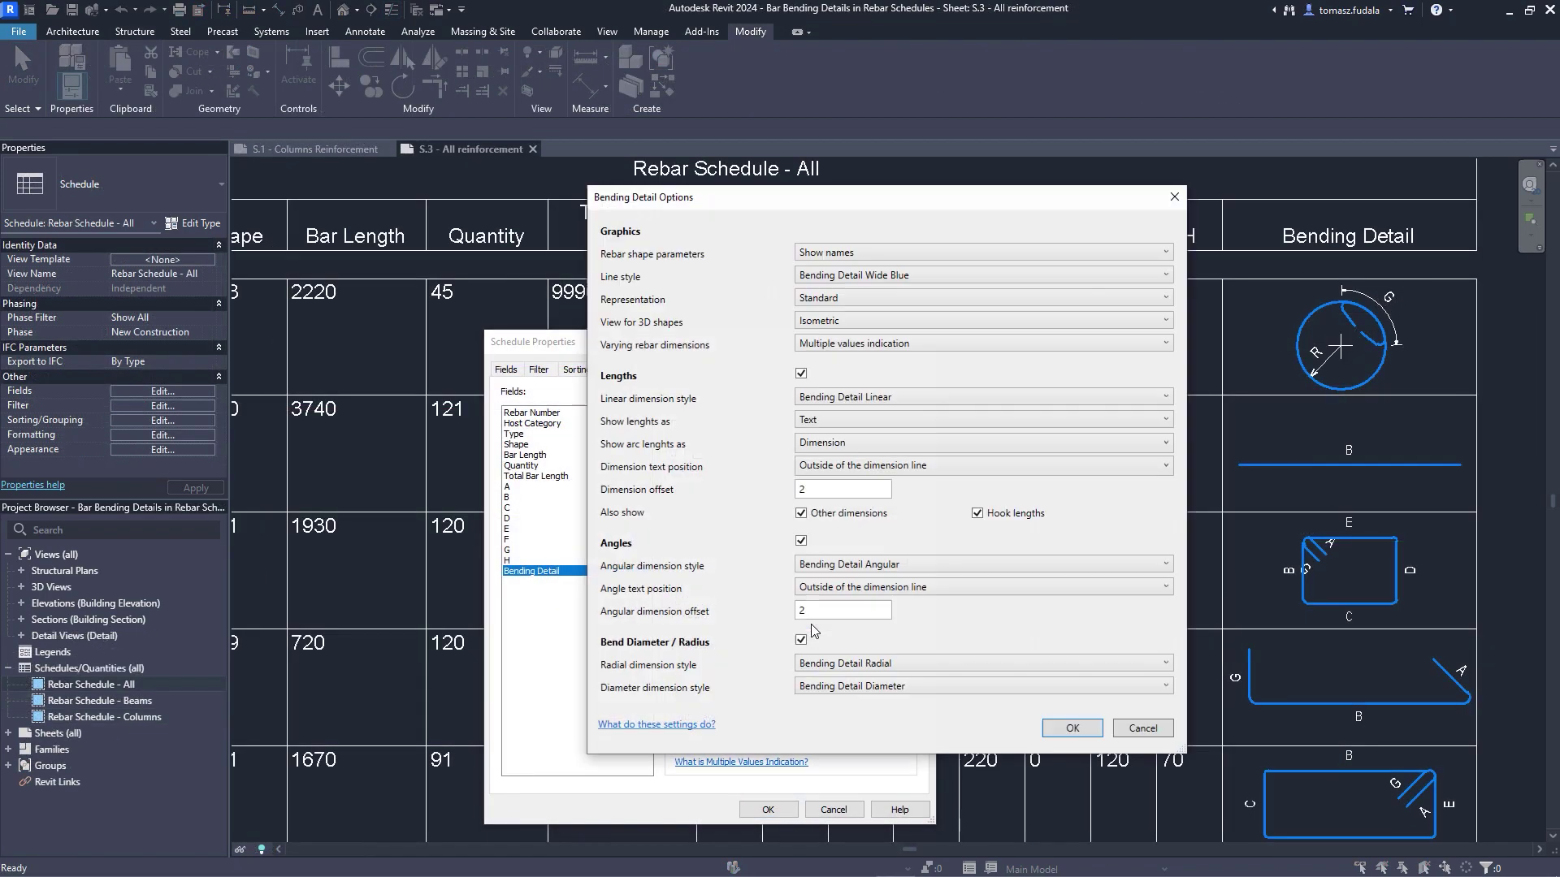
pyautogui.click(963, 252)
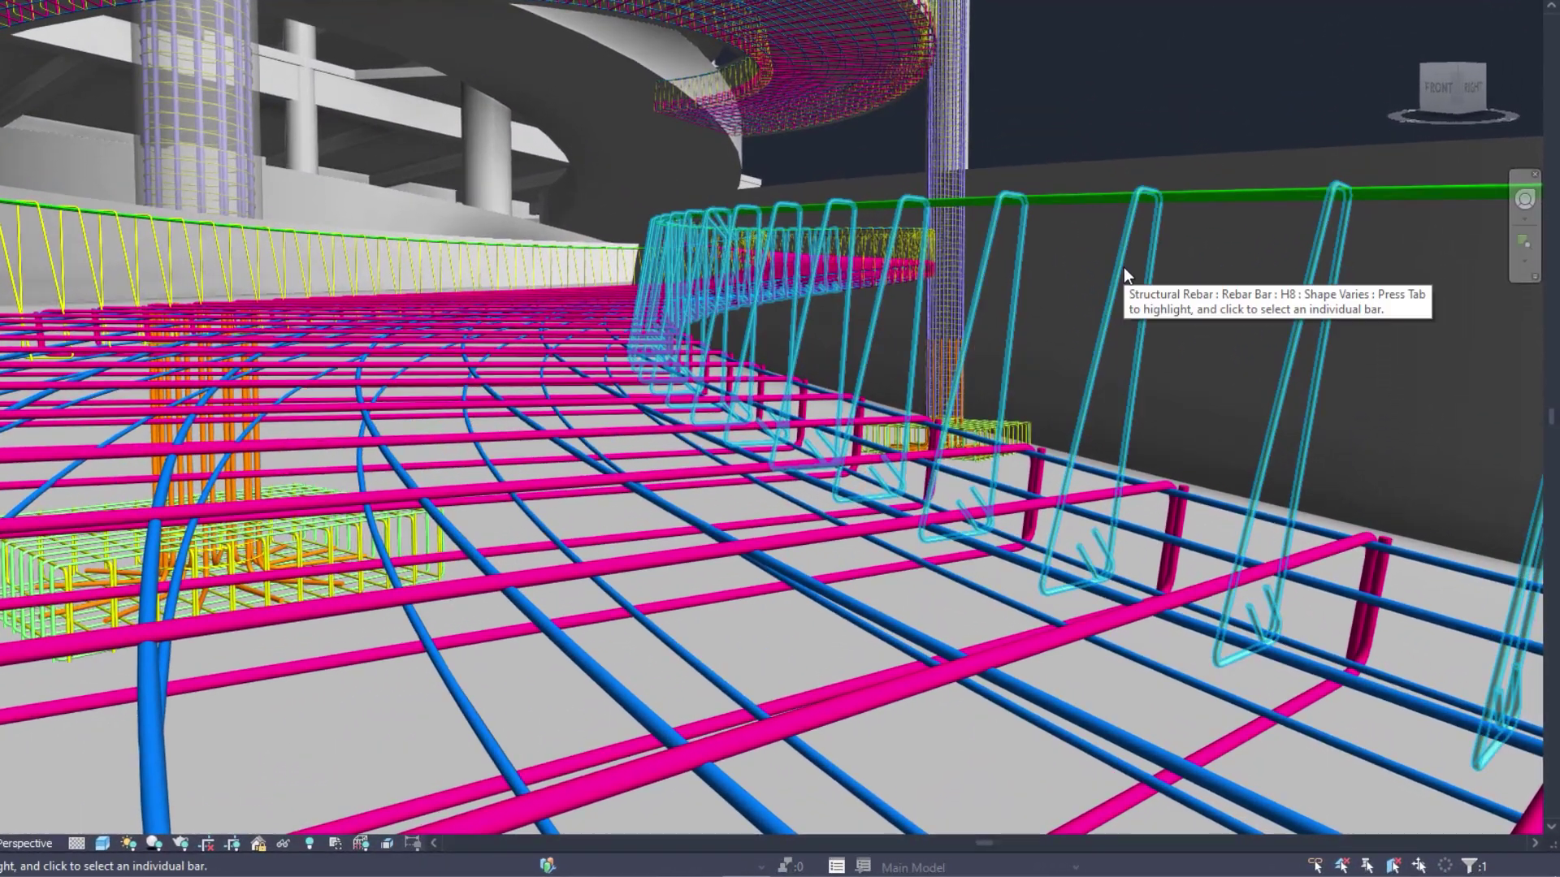
# - Set the bar alignment of the free form H8 stirrup set along the curved ramp edge to Vertical
pyautogui.press('space')
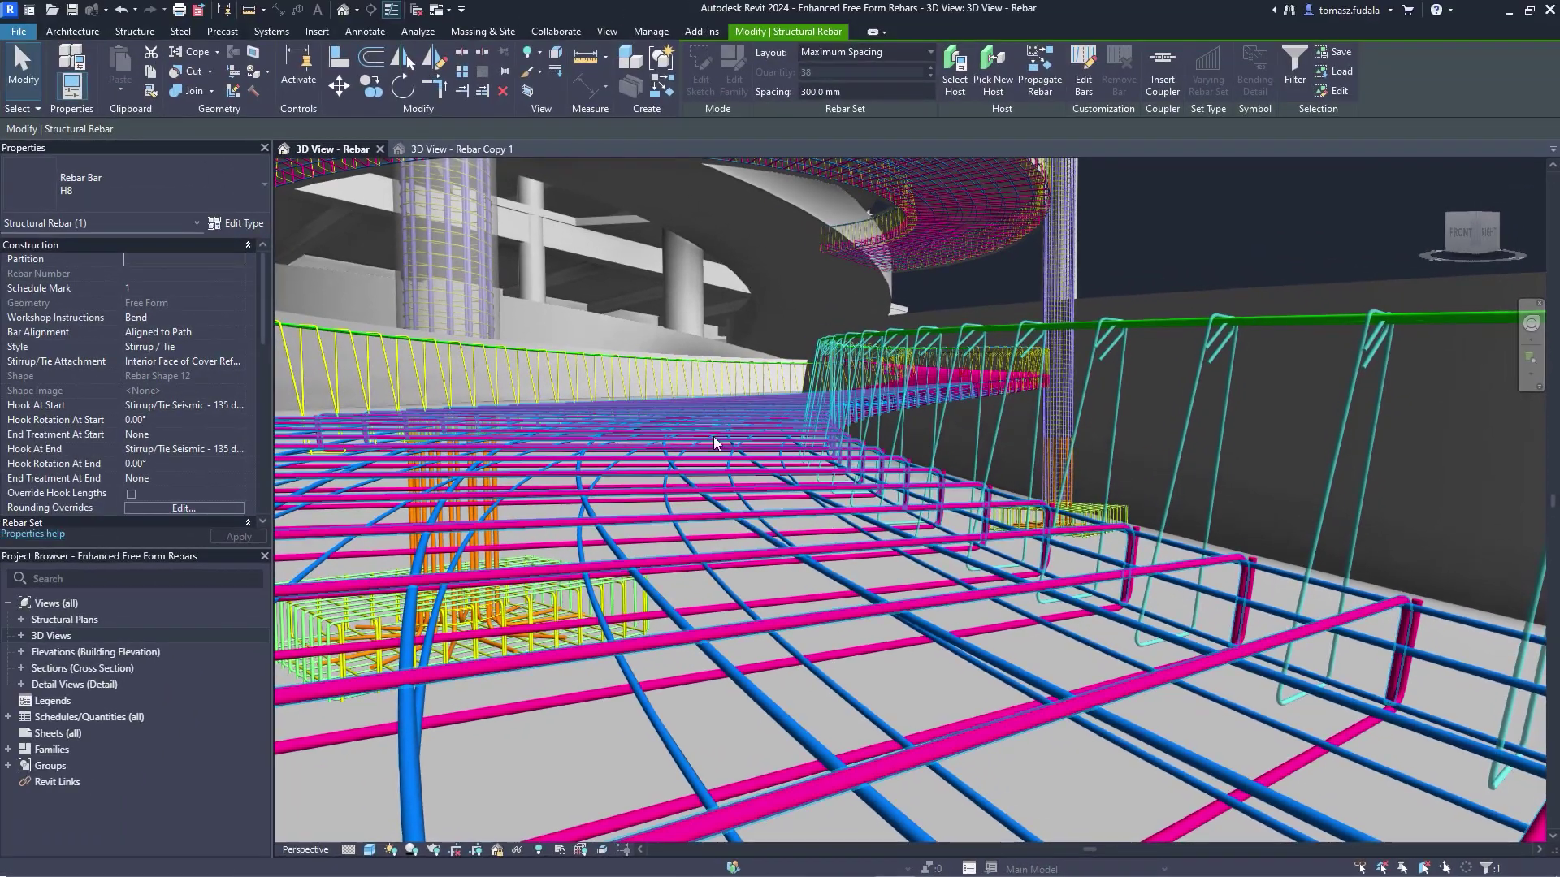
pyautogui.click(76, 266)
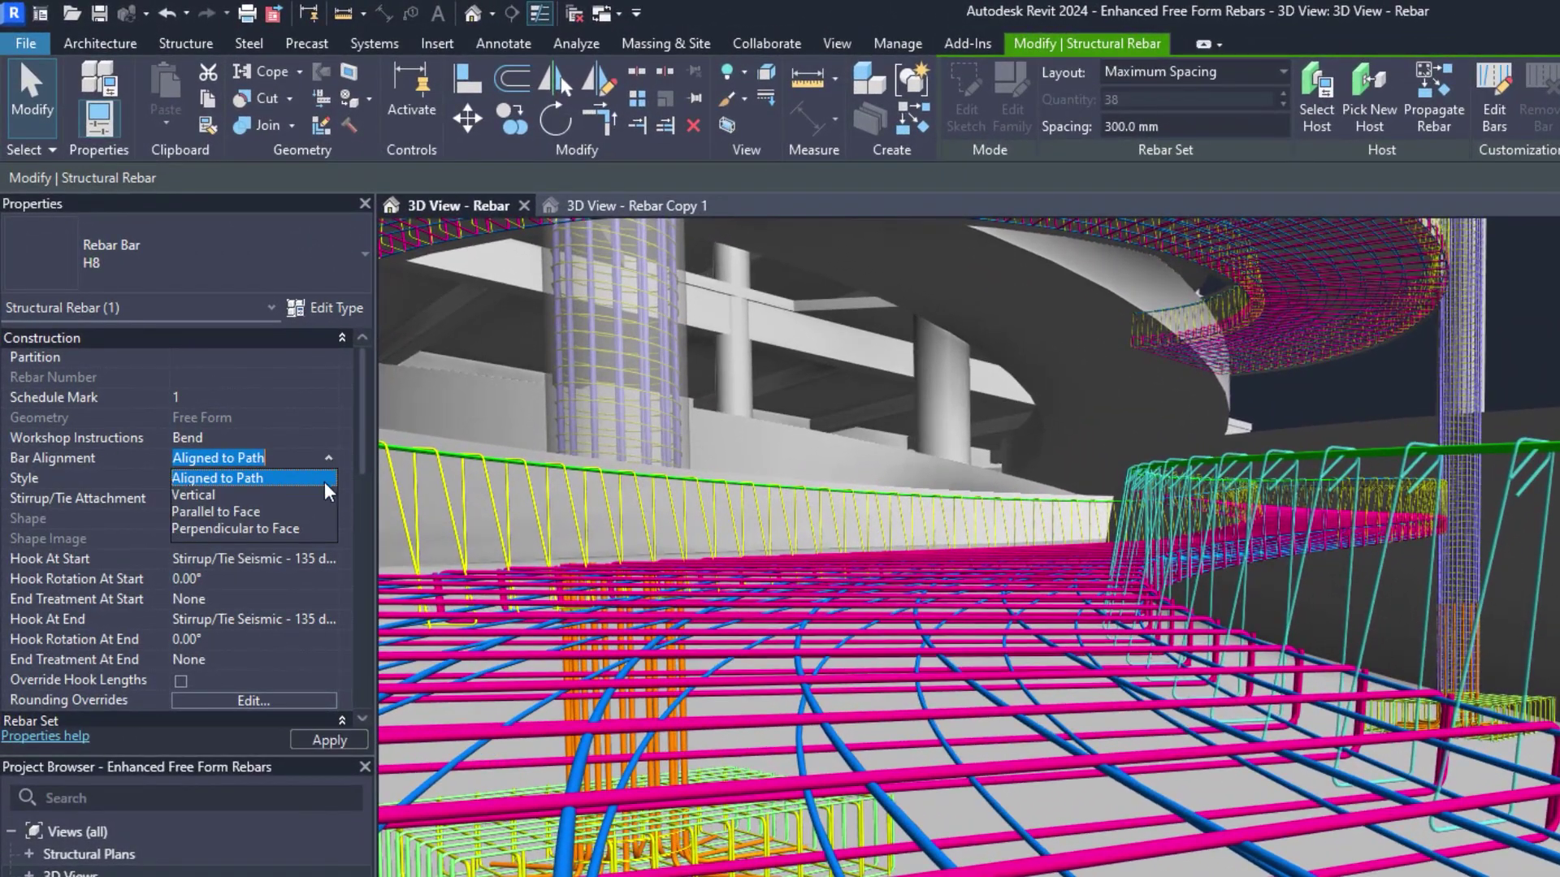
pyautogui.click(325, 496)
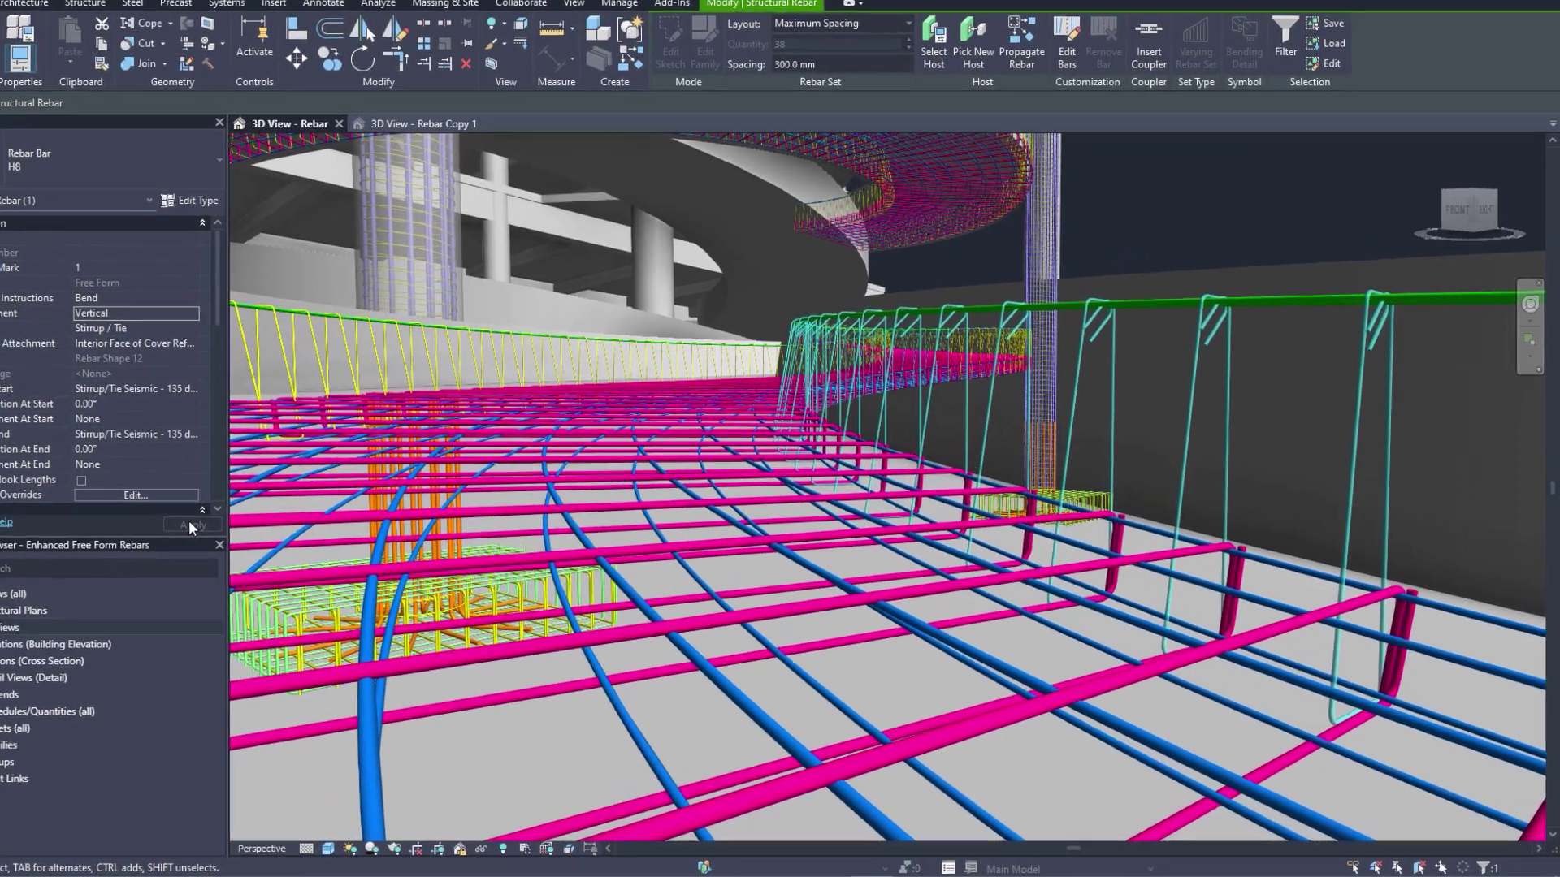
pyautogui.press('Escape')
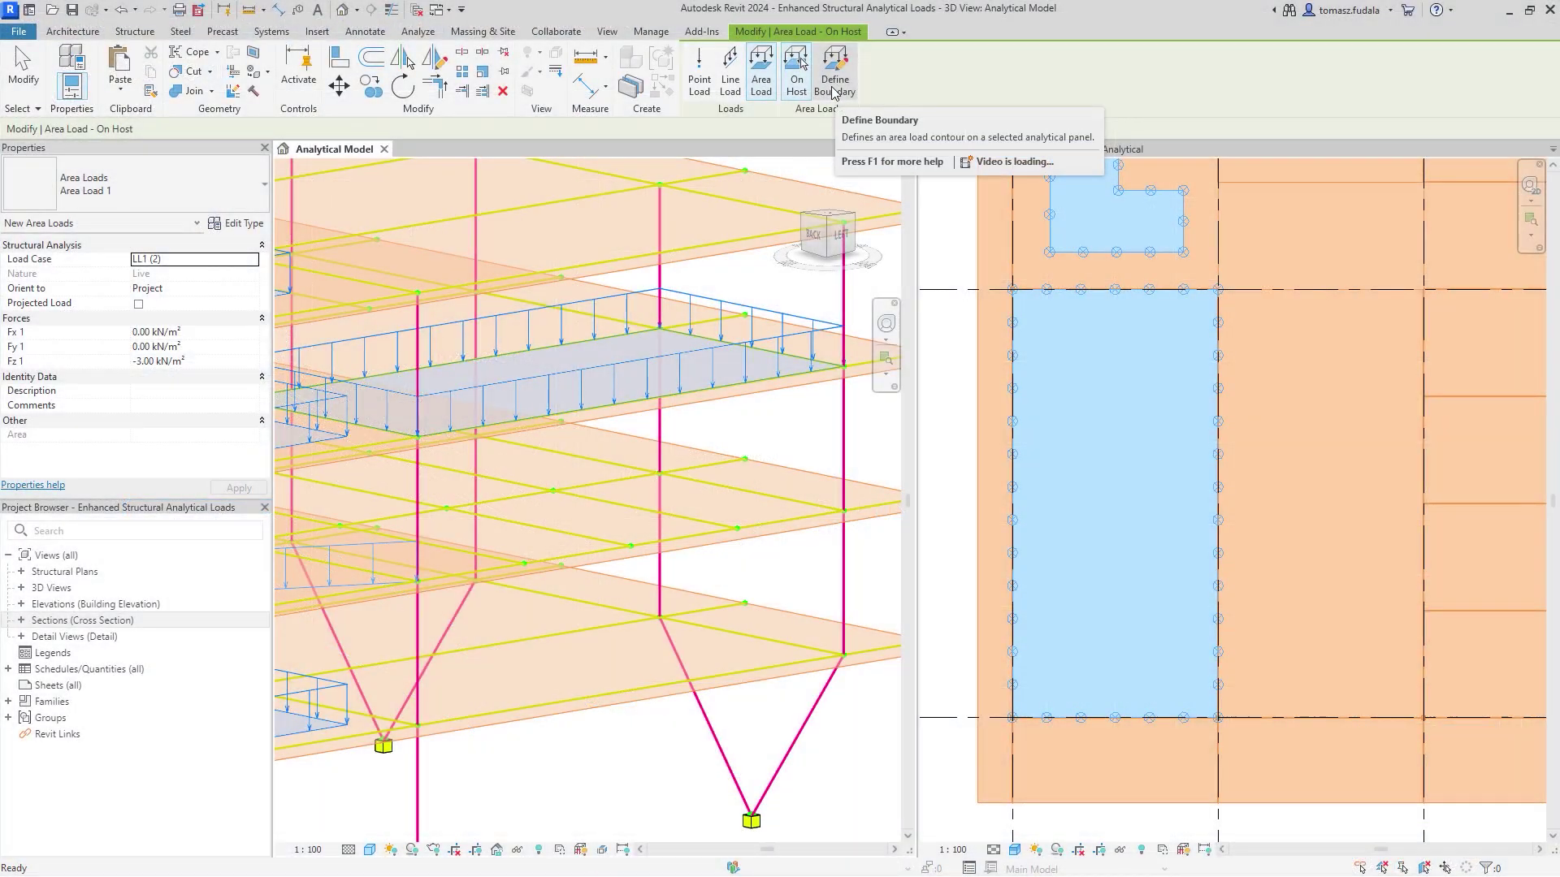
# - Define a C-shaped area load of -3.00 kN/m² on the Level 4 analytical panel, beside the rectangular load
pyautogui.click(835, 69)
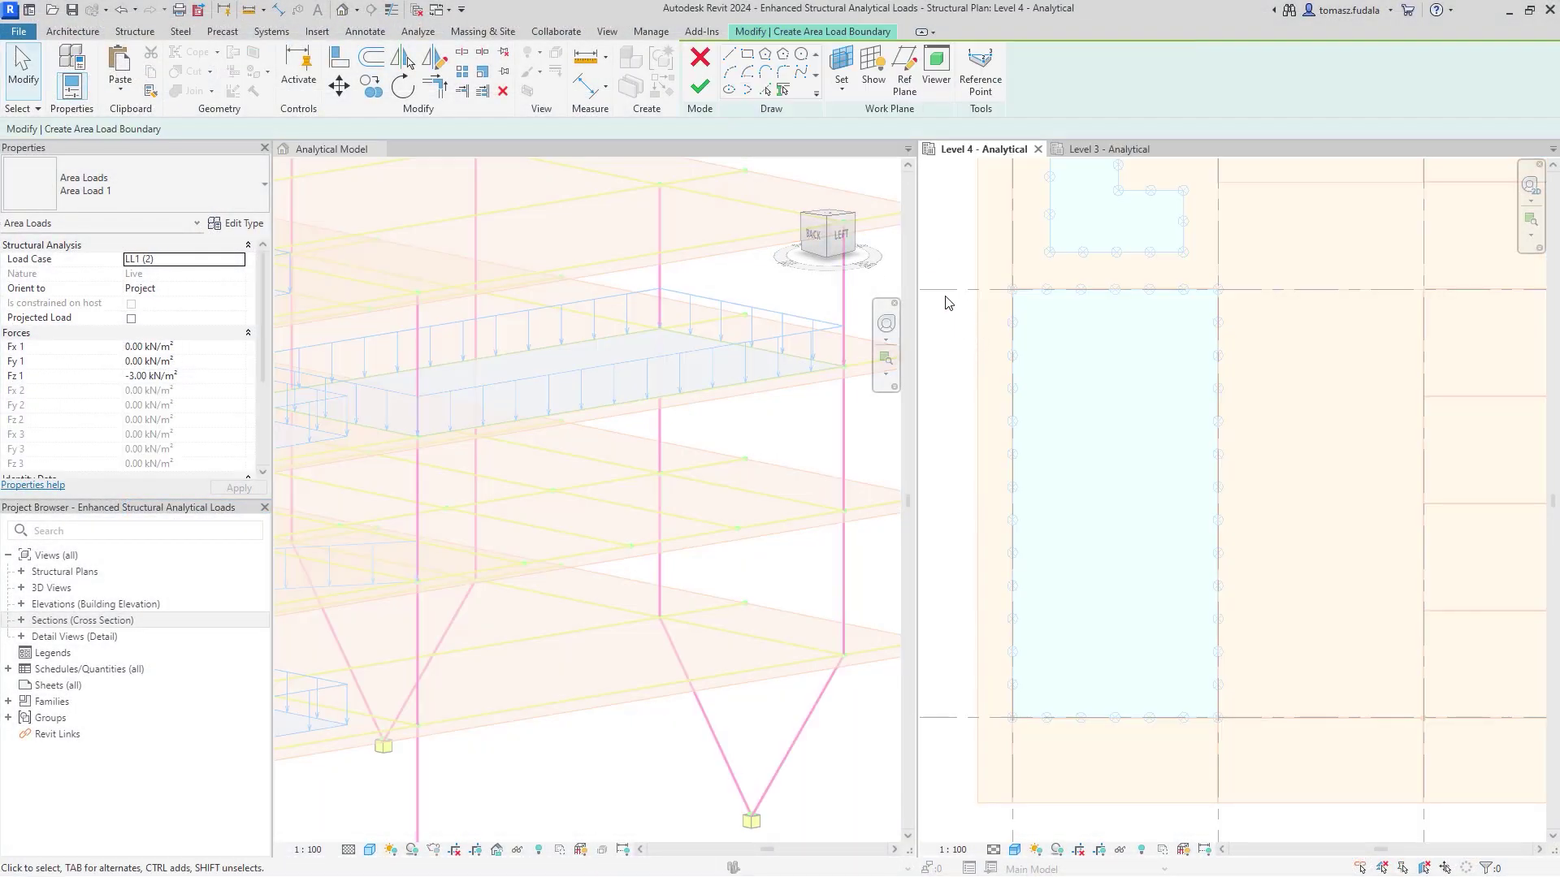
pyautogui.click(1249, 395)
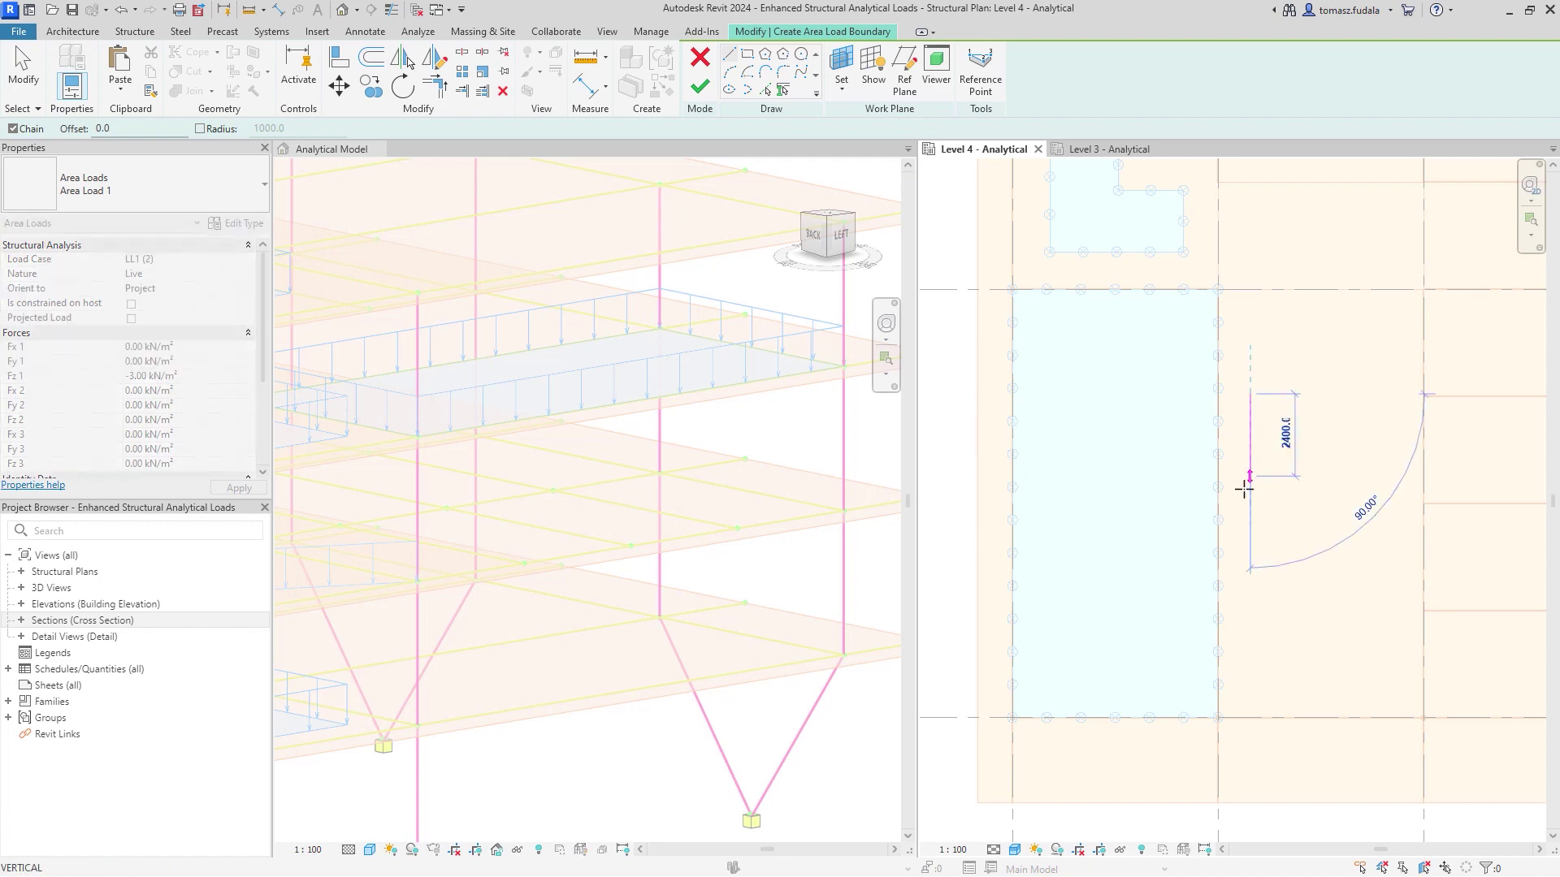
pyautogui.click(1250, 657)
pyautogui.click(1400, 656)
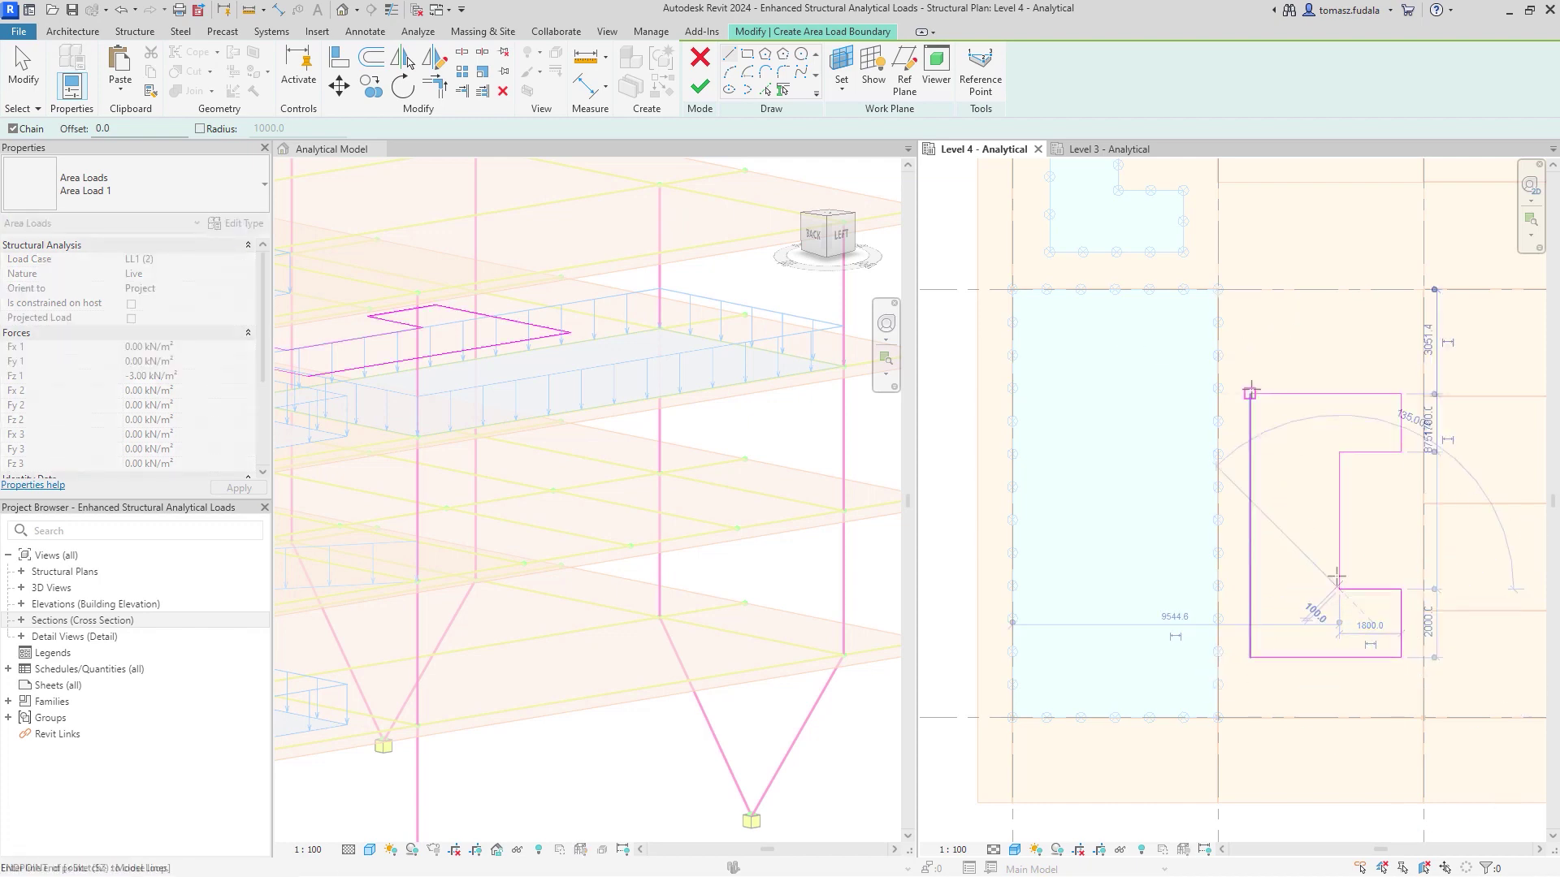
pyautogui.click(1250, 394)
pyautogui.click(701, 88)
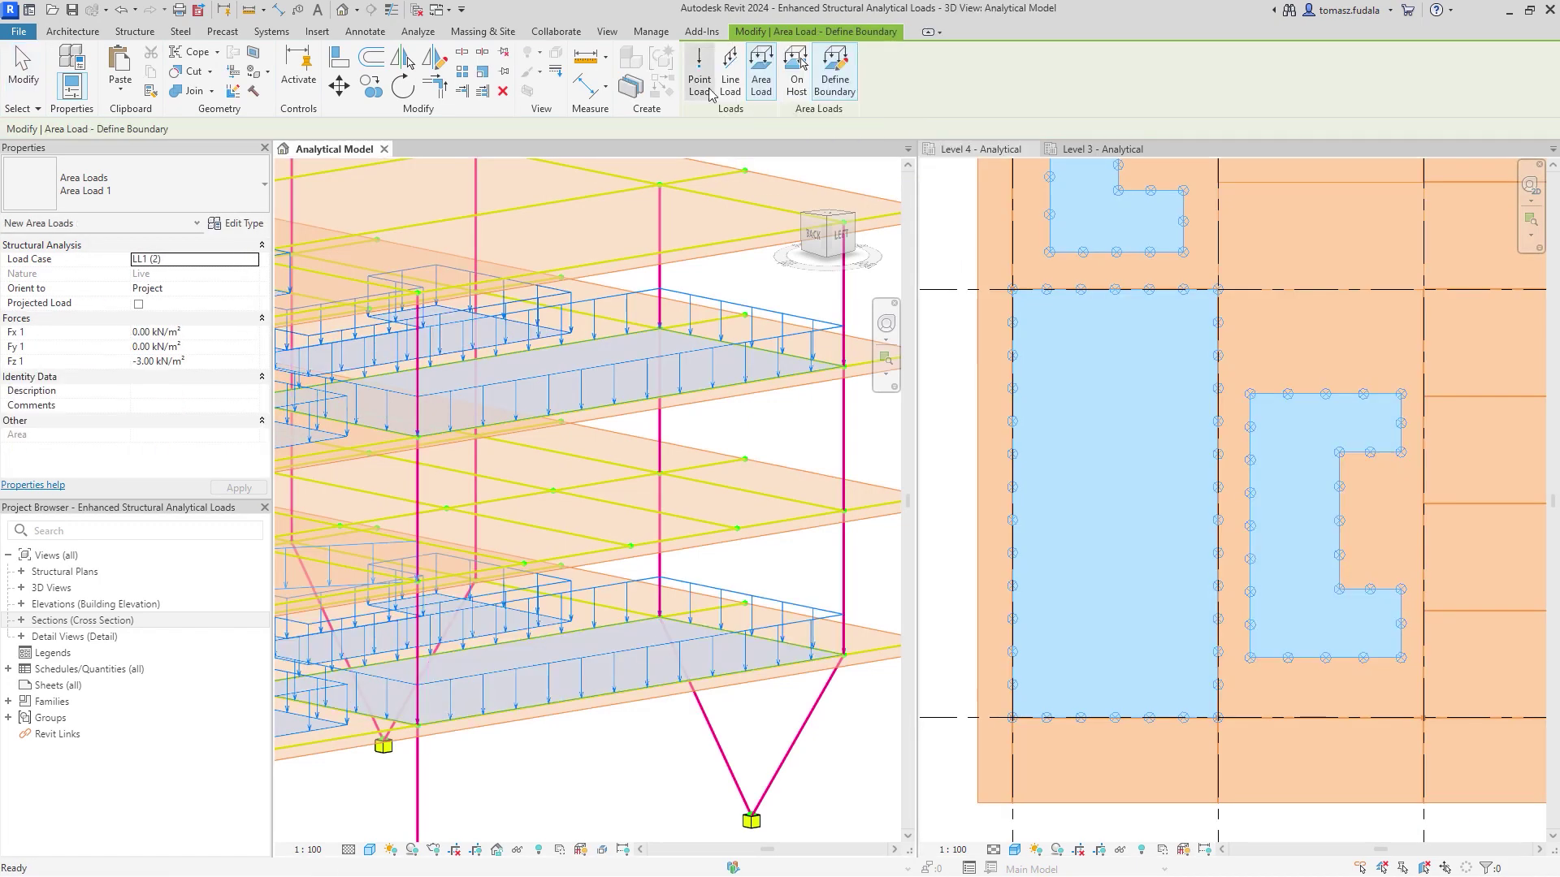
# - Add line loads of -4.00 kN/m and point loads of -5.00 kN to the Level 3 analytical panel
pyautogui.click(730, 78)
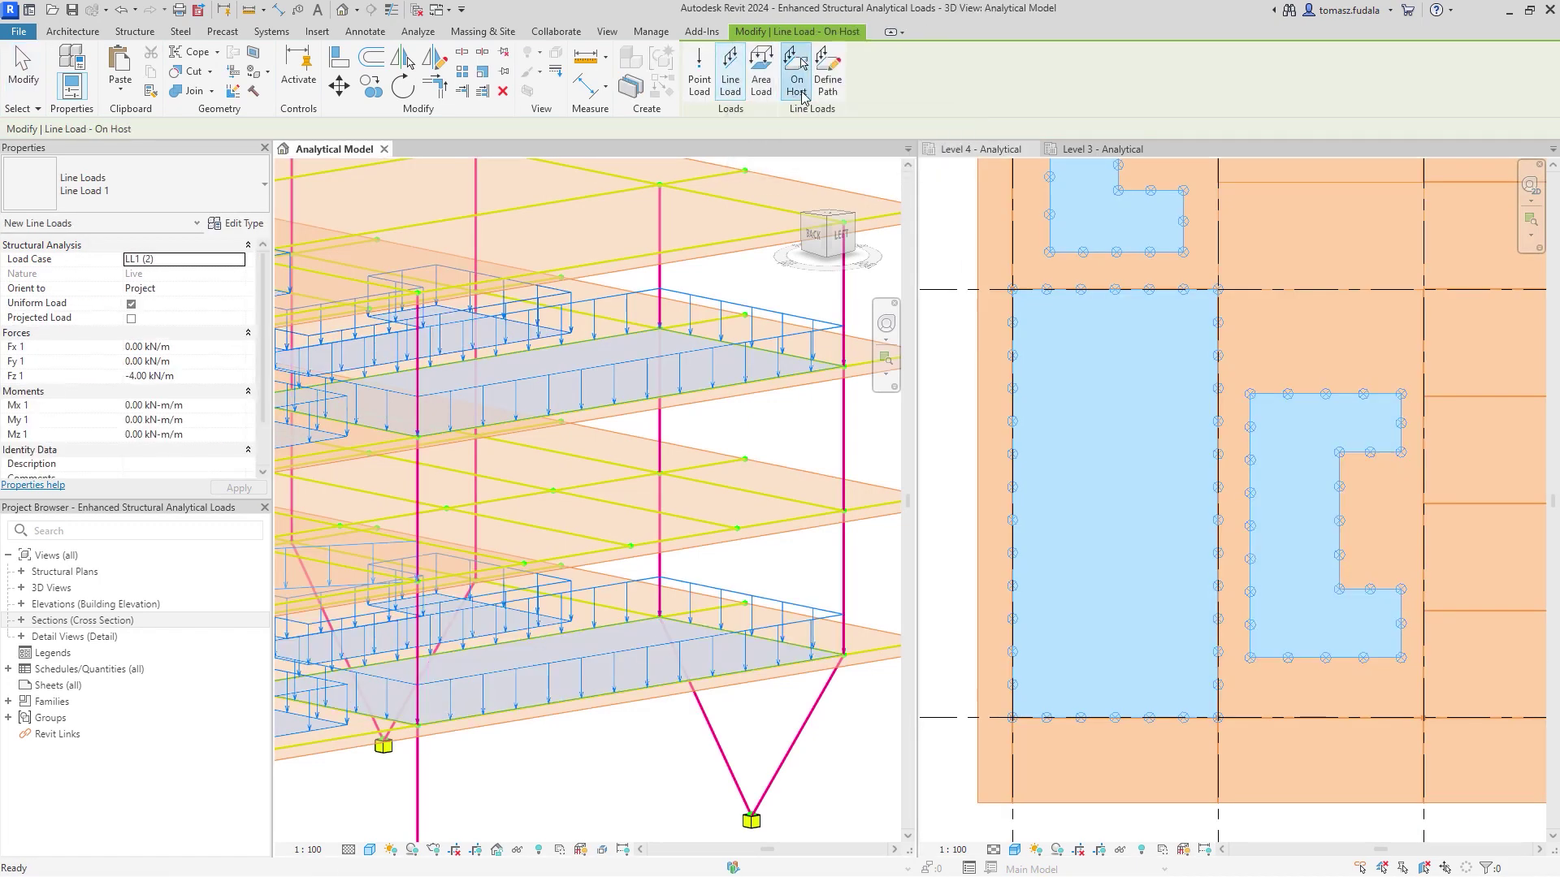
pyautogui.click(1085, 151)
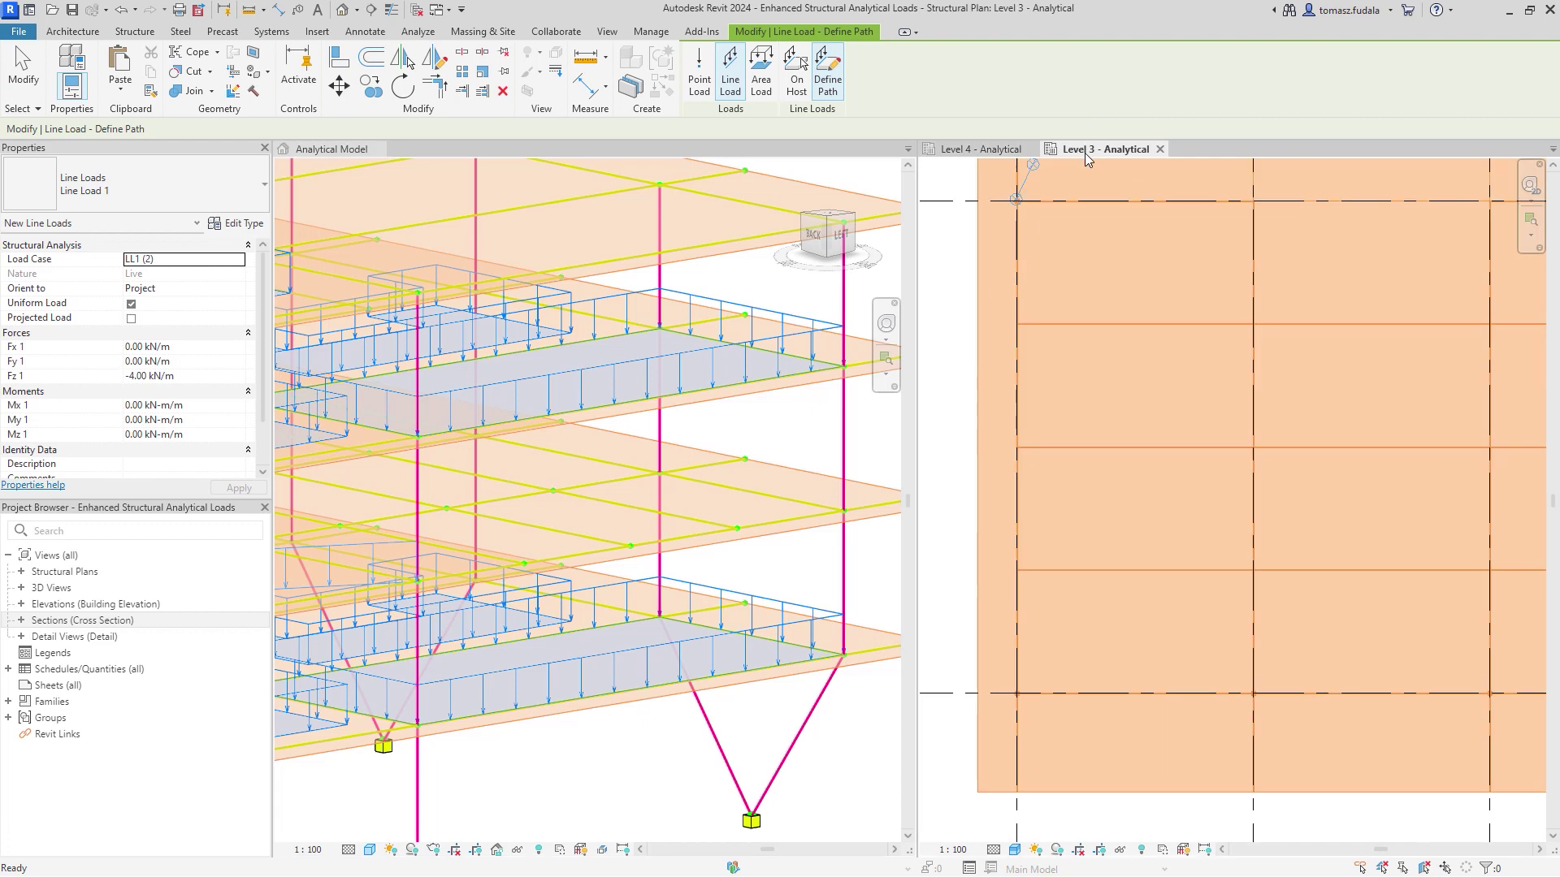
pyautogui.click(1079, 323)
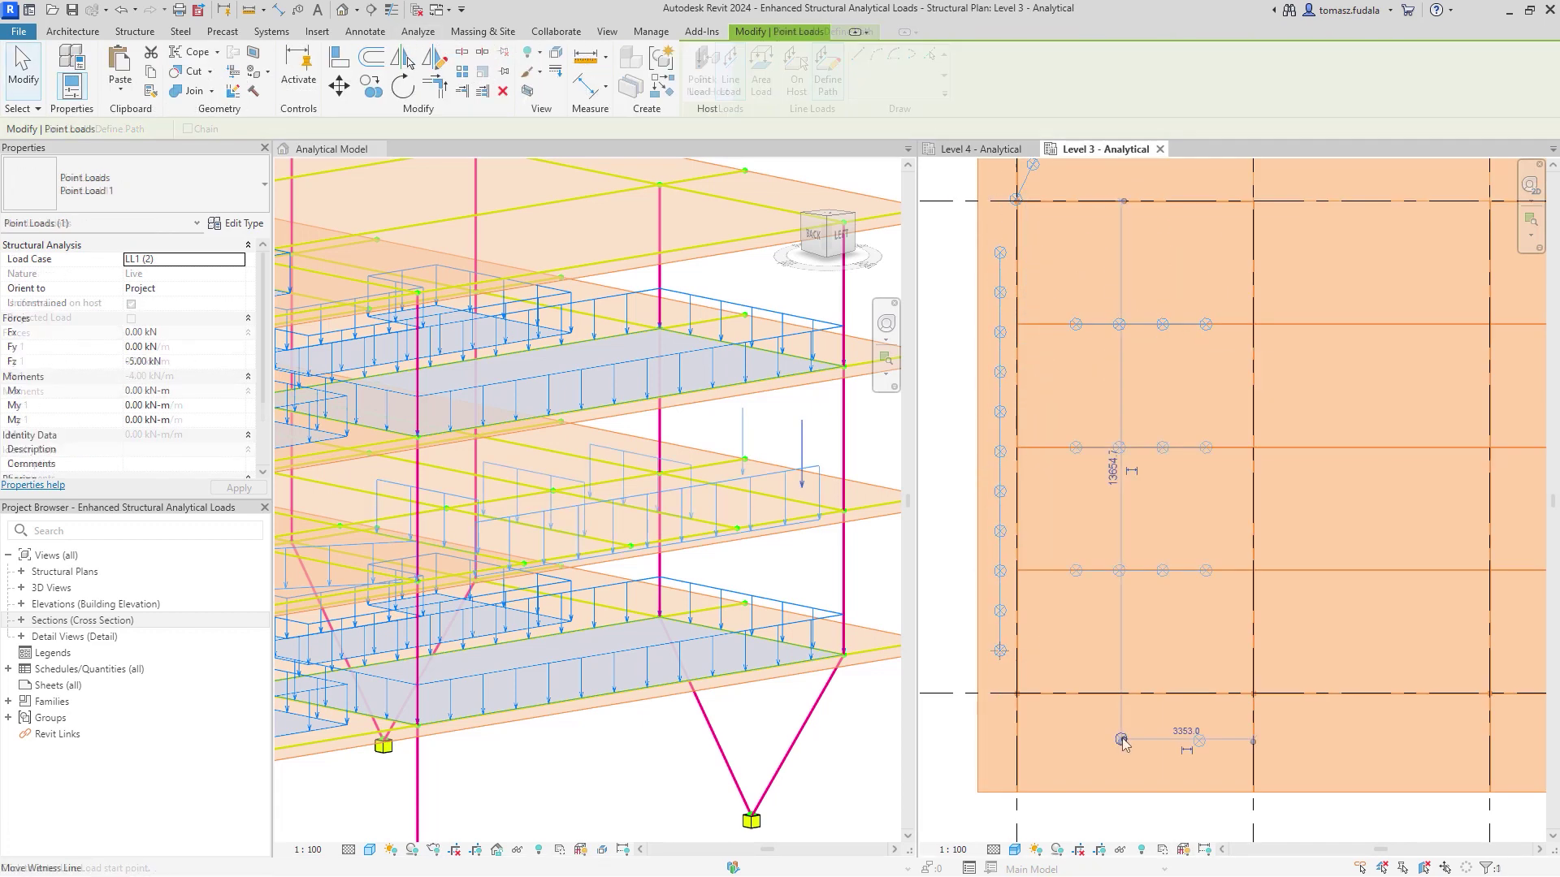
pyautogui.click(1140, 740)
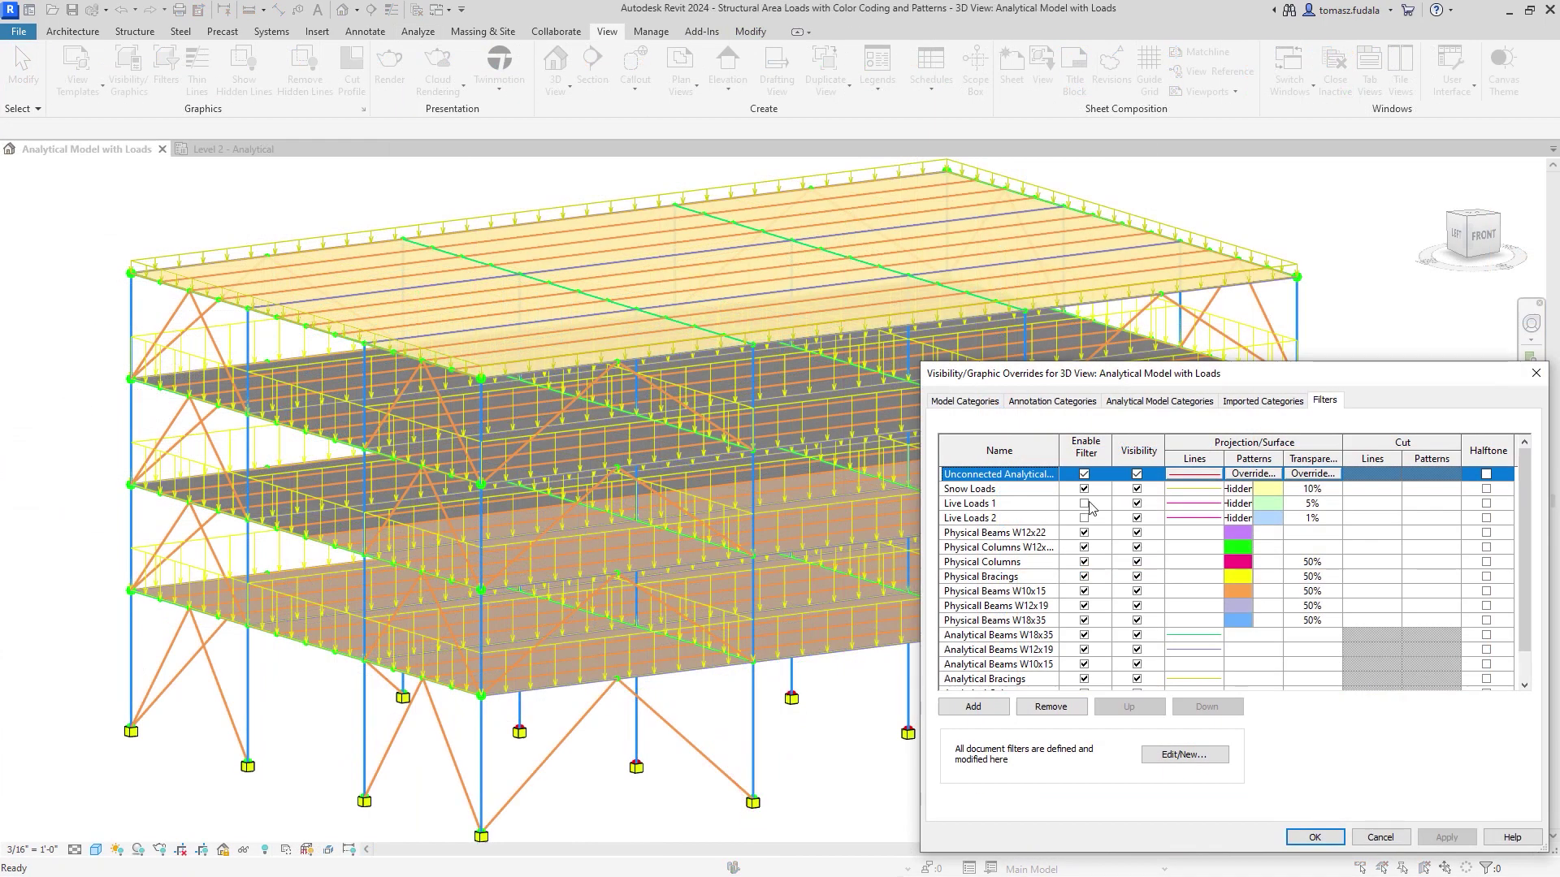
# - Enable the Live Loads 1 and Live Loads 2 filters in the analytical 3D view's graphic overrides and apply them
pyautogui.click(1084, 504)
pyautogui.click(1085, 518)
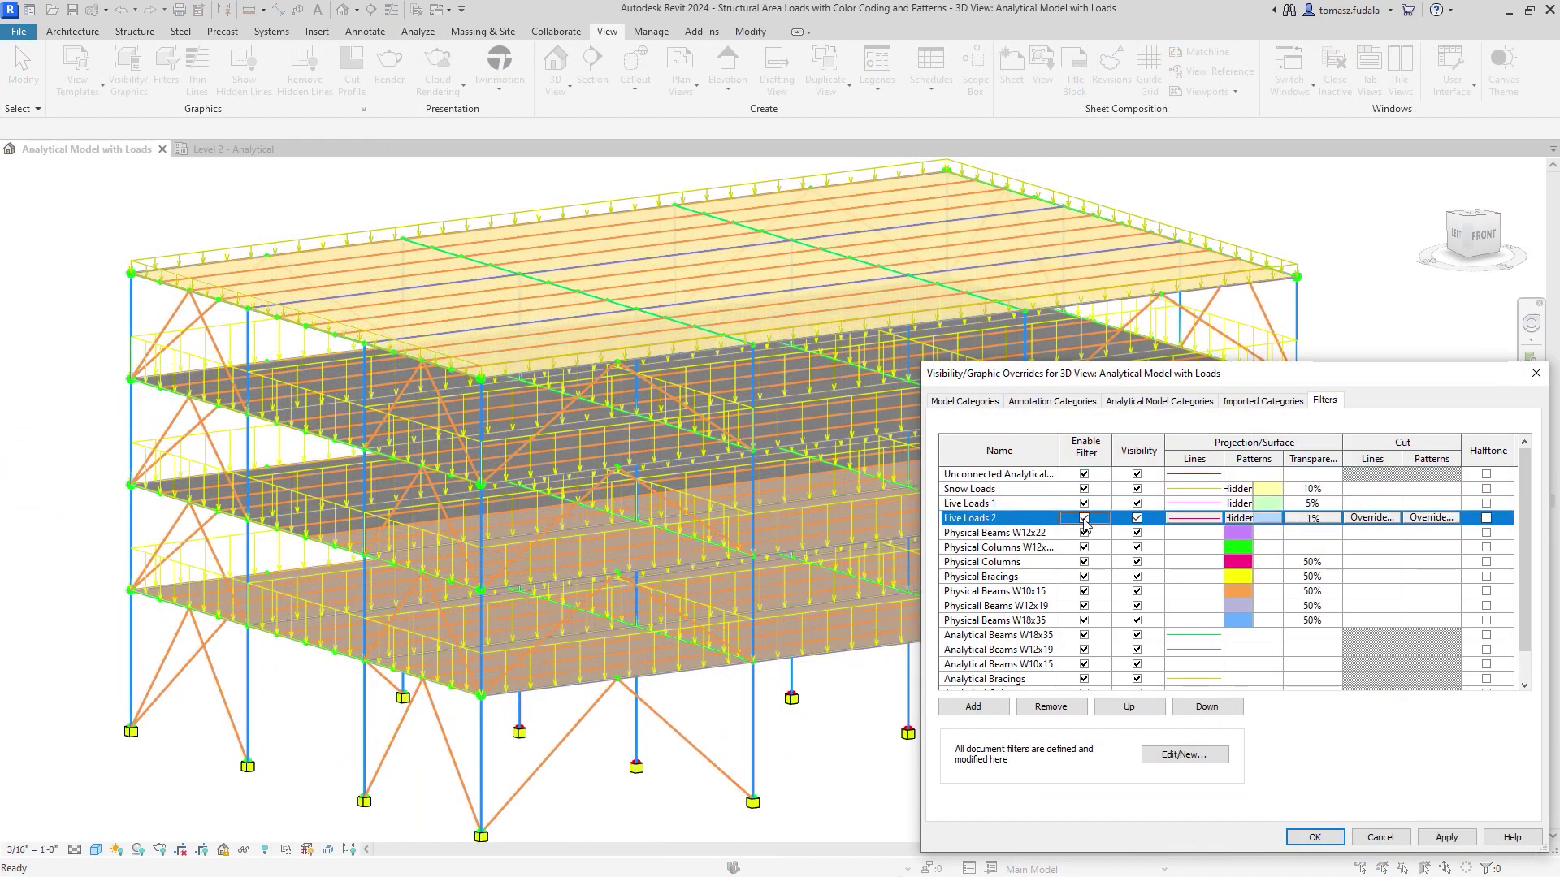
pyautogui.click(1445, 836)
# - Override the projection line color of the Live Loads 2 filter with blue and accept the view's graphic overrides
pyautogui.click(1194, 518)
pyautogui.click(1276, 679)
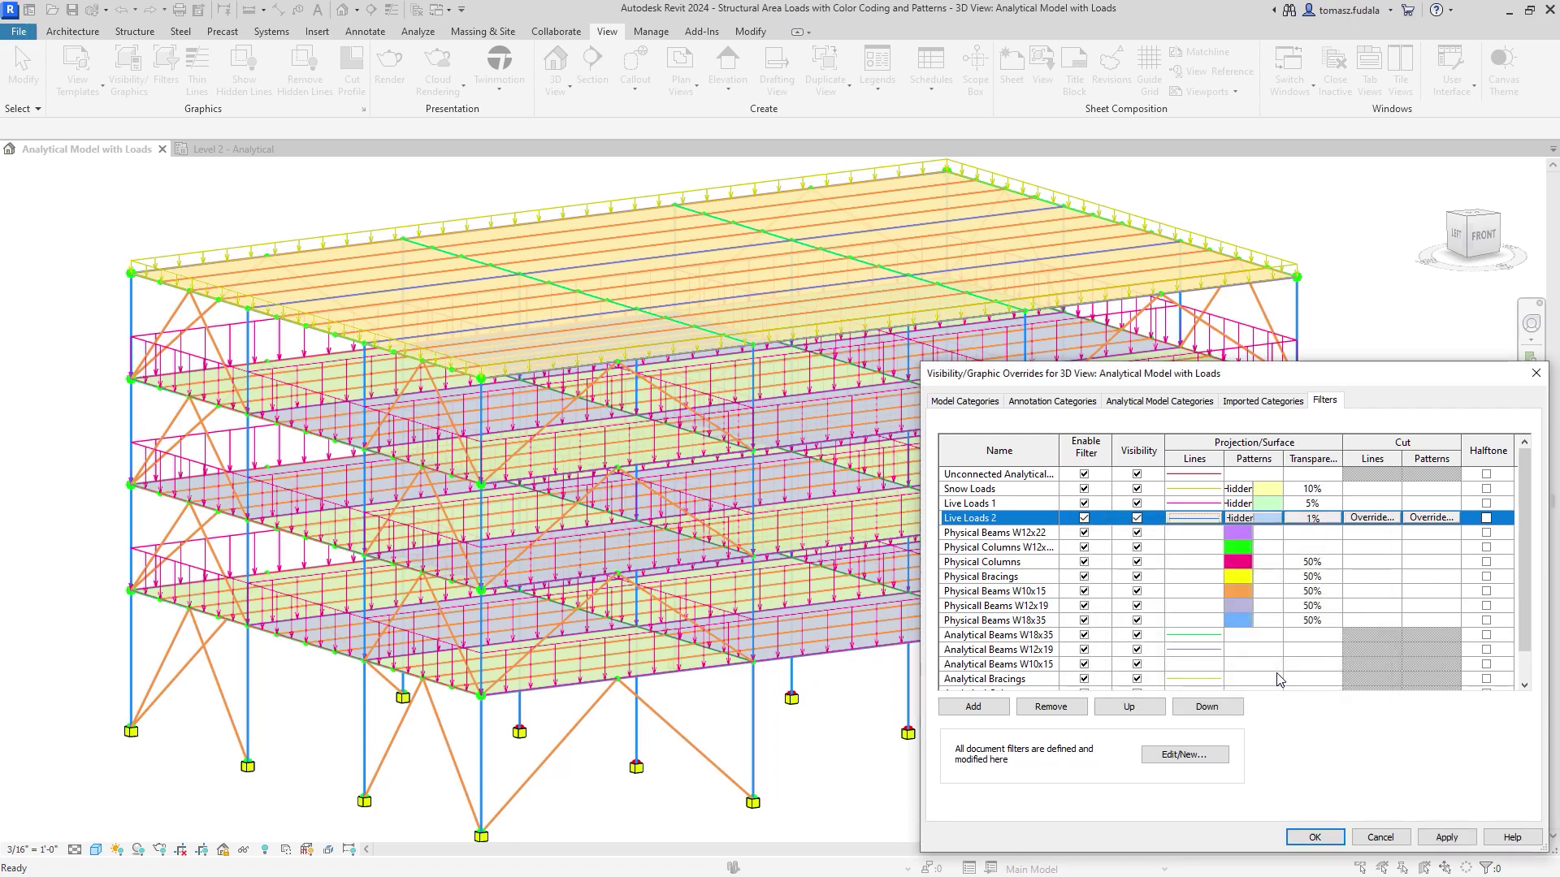
pyautogui.click(1311, 837)
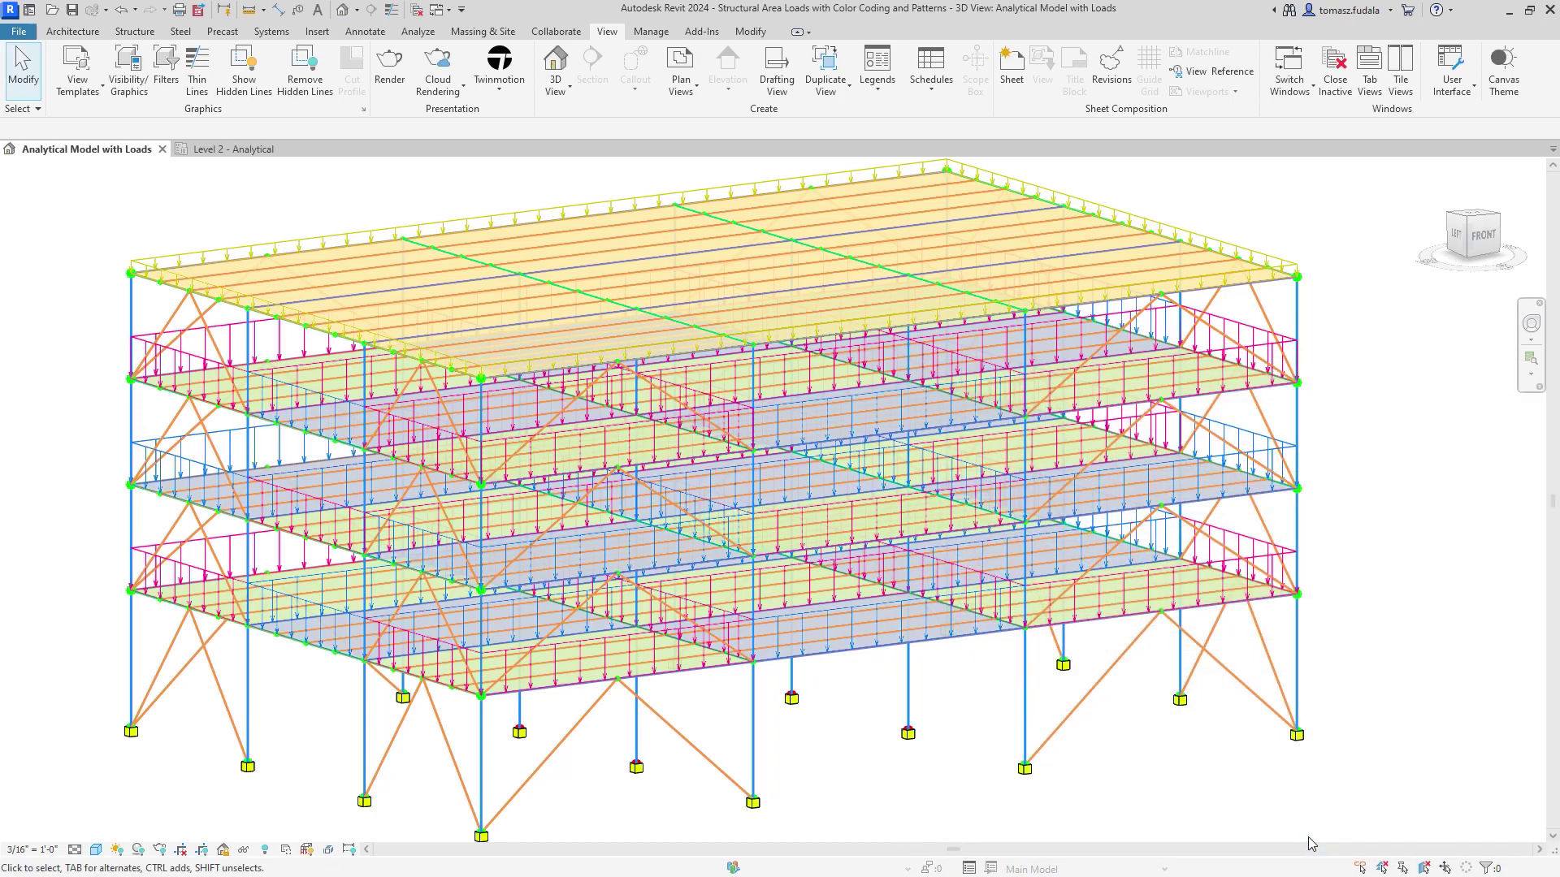
pyautogui.hotkey('ctrl', 'Tab')
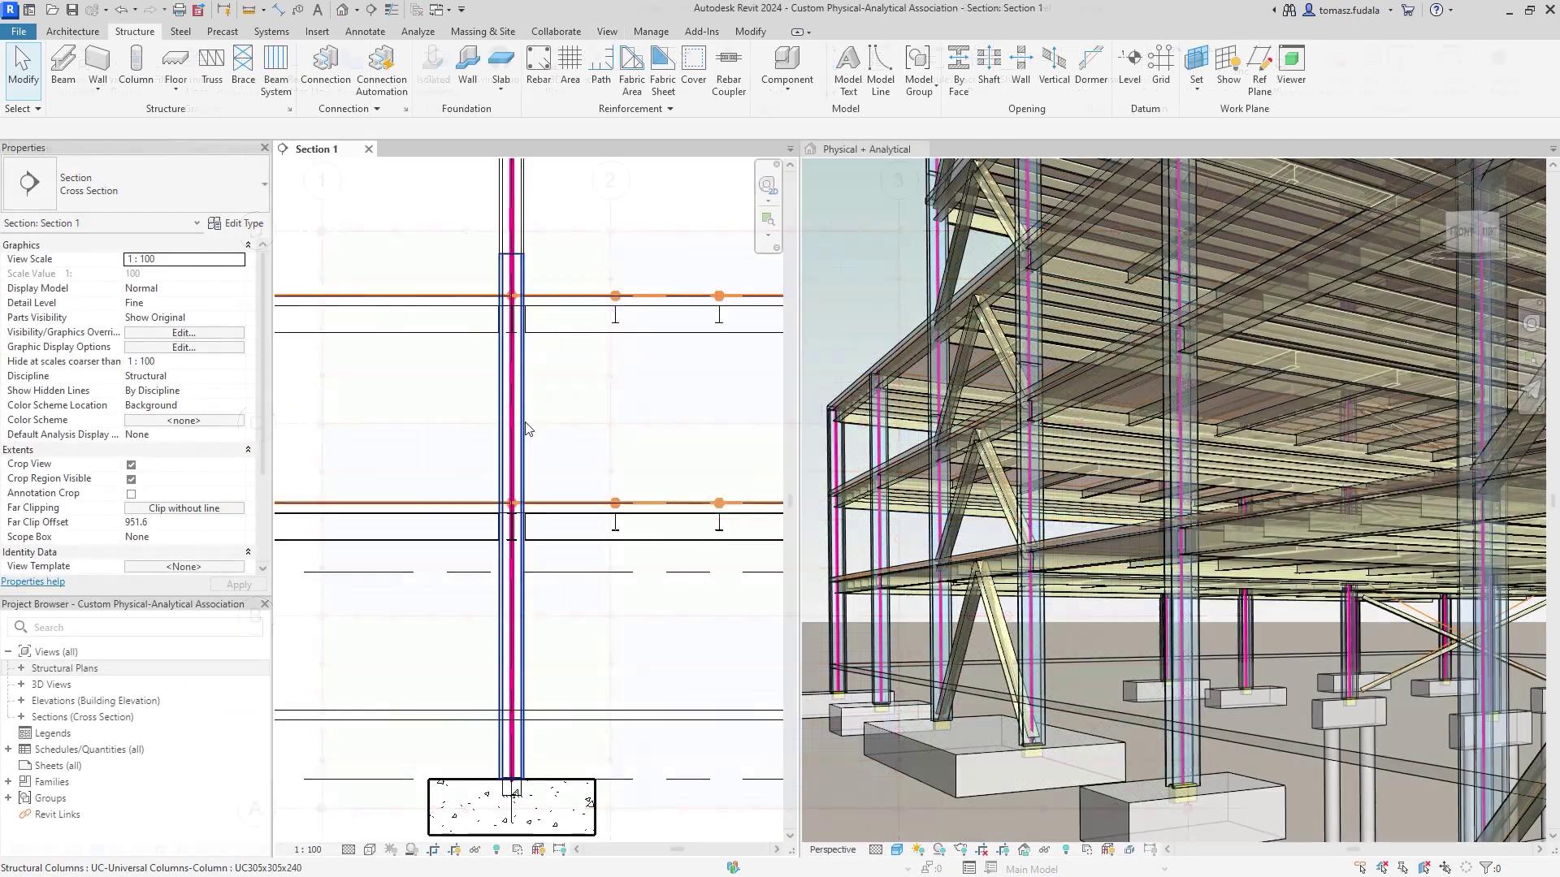
# - Associate the analytical member between the two upper levels with the physical steel column in Section 1
pyautogui.click(513, 426)
pyautogui.click(714, 72)
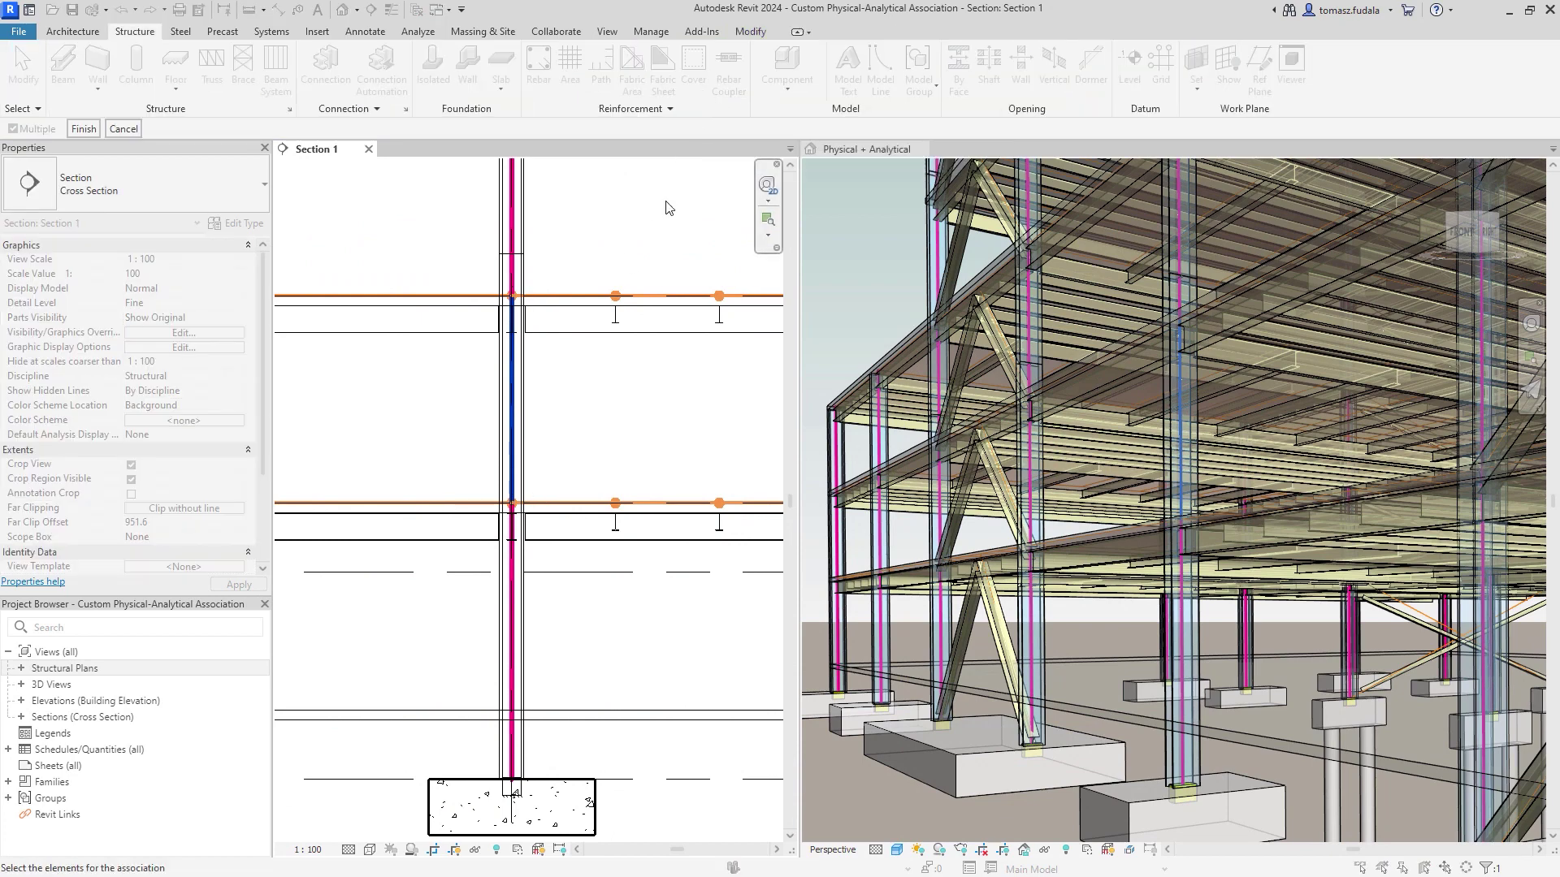
pyautogui.click(513, 611)
pyautogui.click(82, 129)
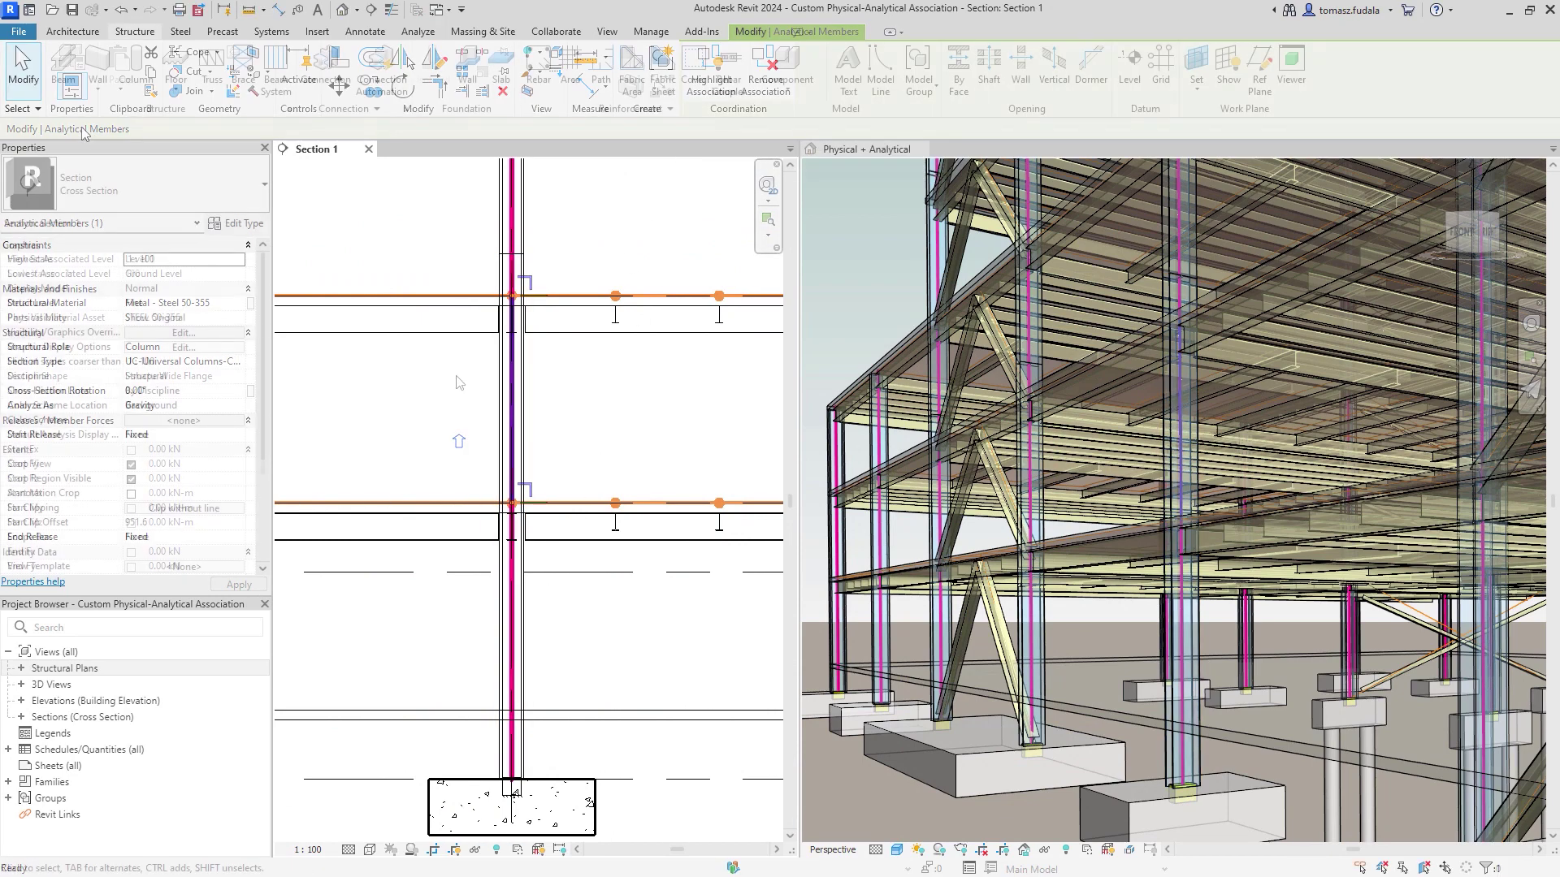
pyautogui.click(499, 435)
pyautogui.click(839, 91)
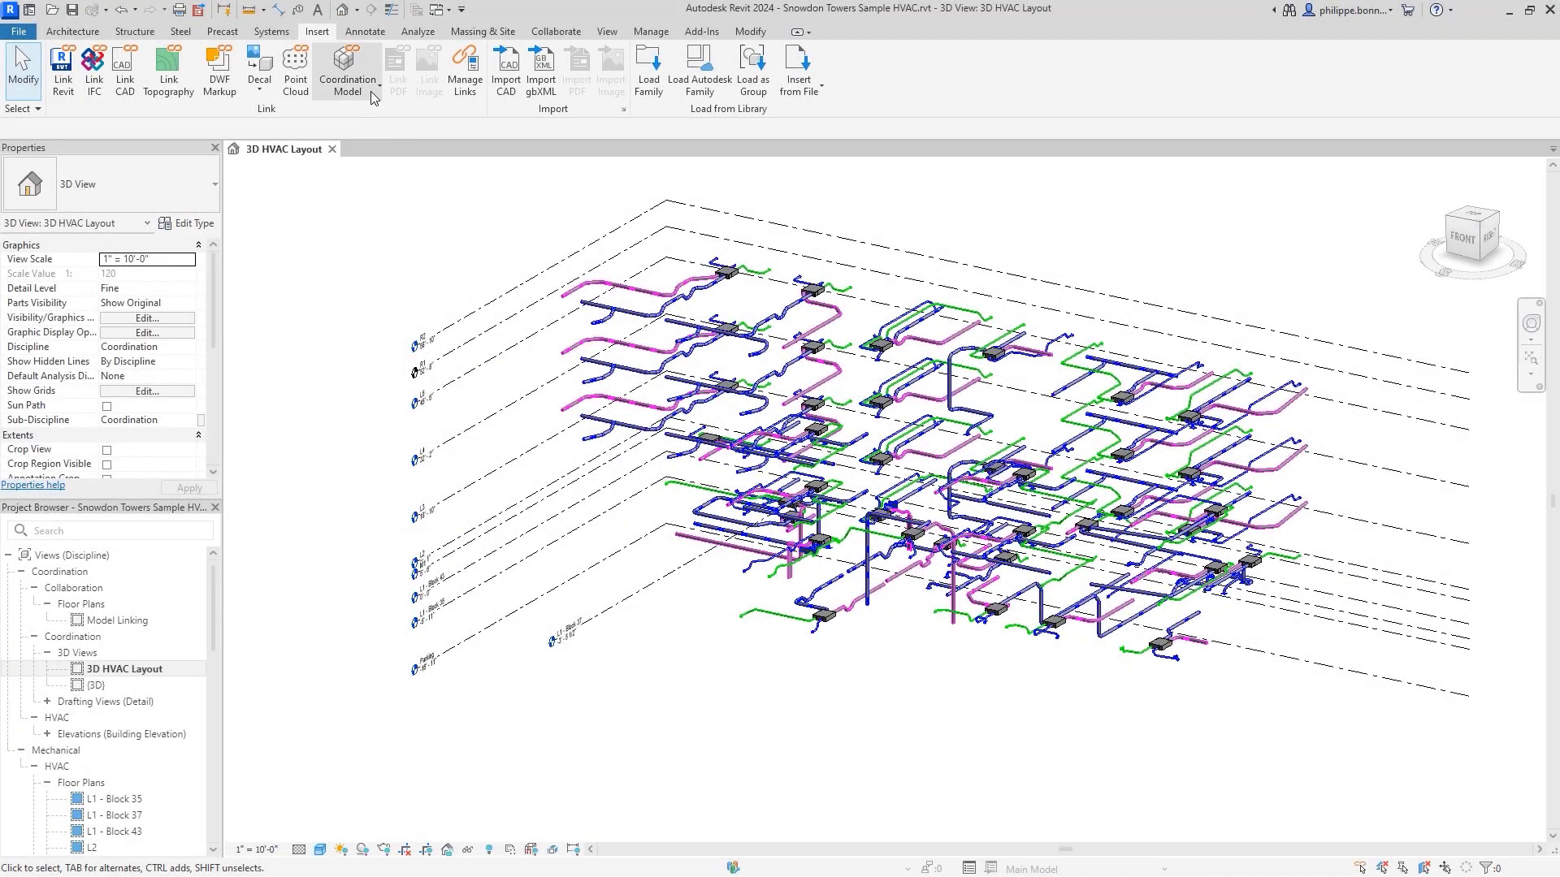
# - Link the Coord - Arch Walls view of Snowdon Towers Sample Architectural.rvt from Autodesk Docs as a coordination model, positioned Origin to Internal Origin
pyautogui.click(370, 89)
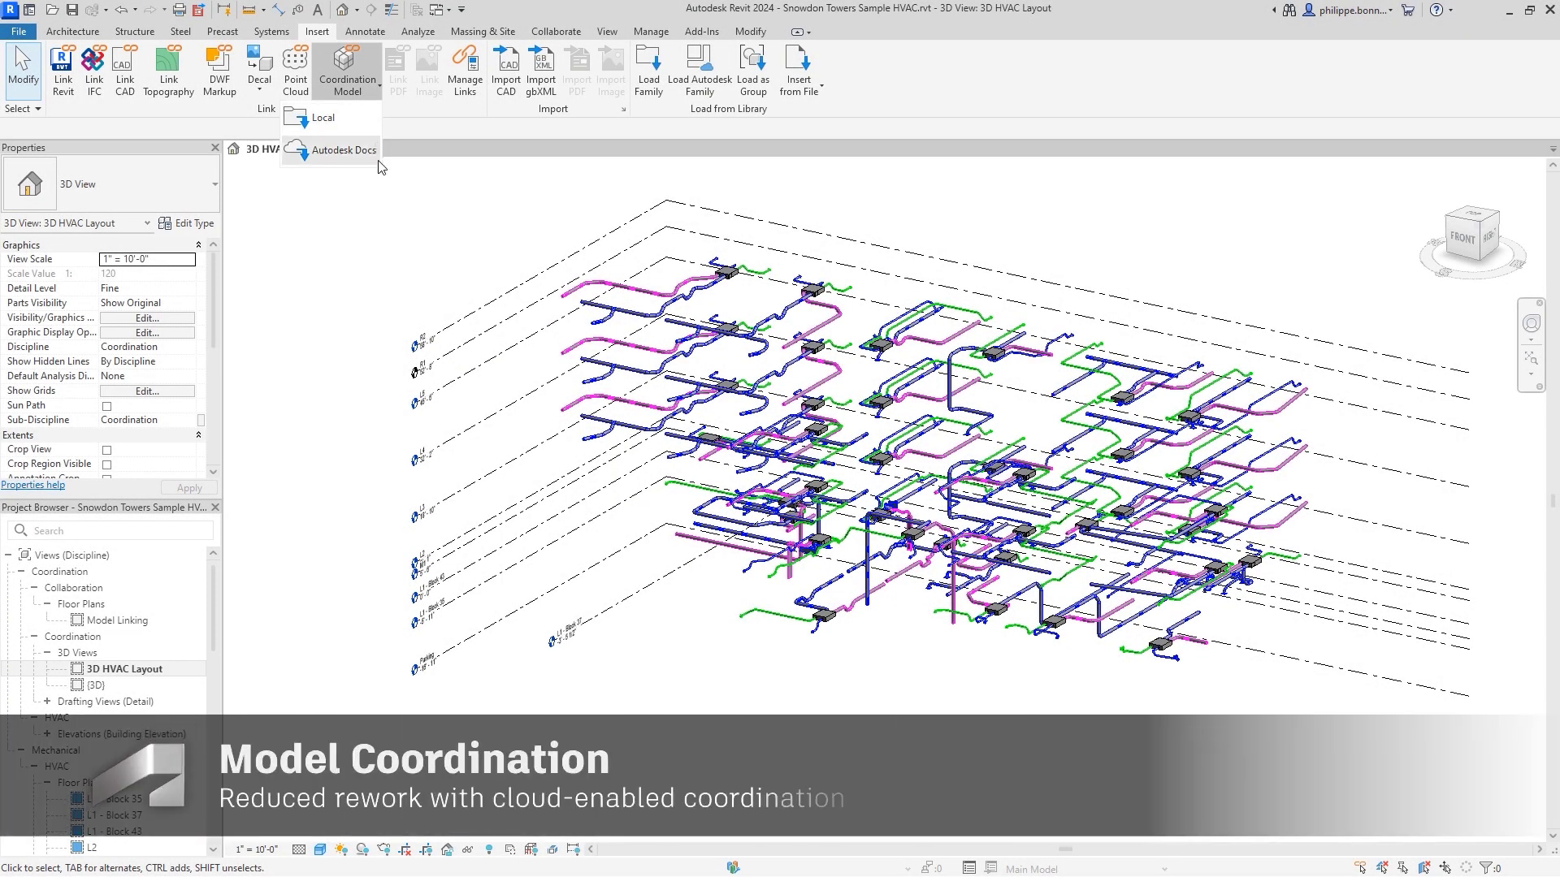
pyautogui.click(379, 161)
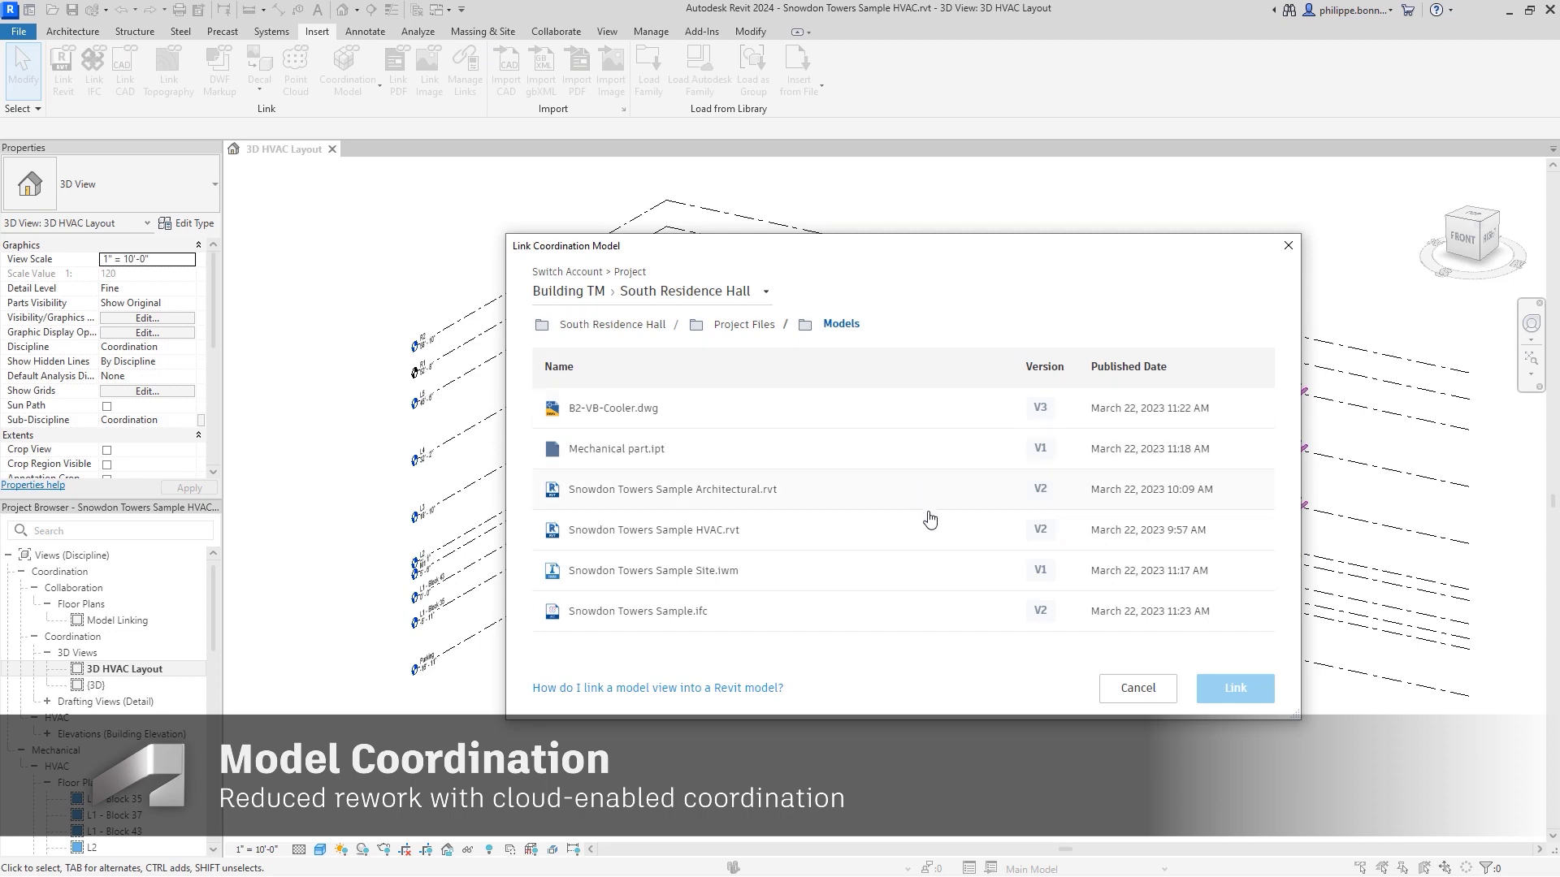
pyautogui.click(855, 491)
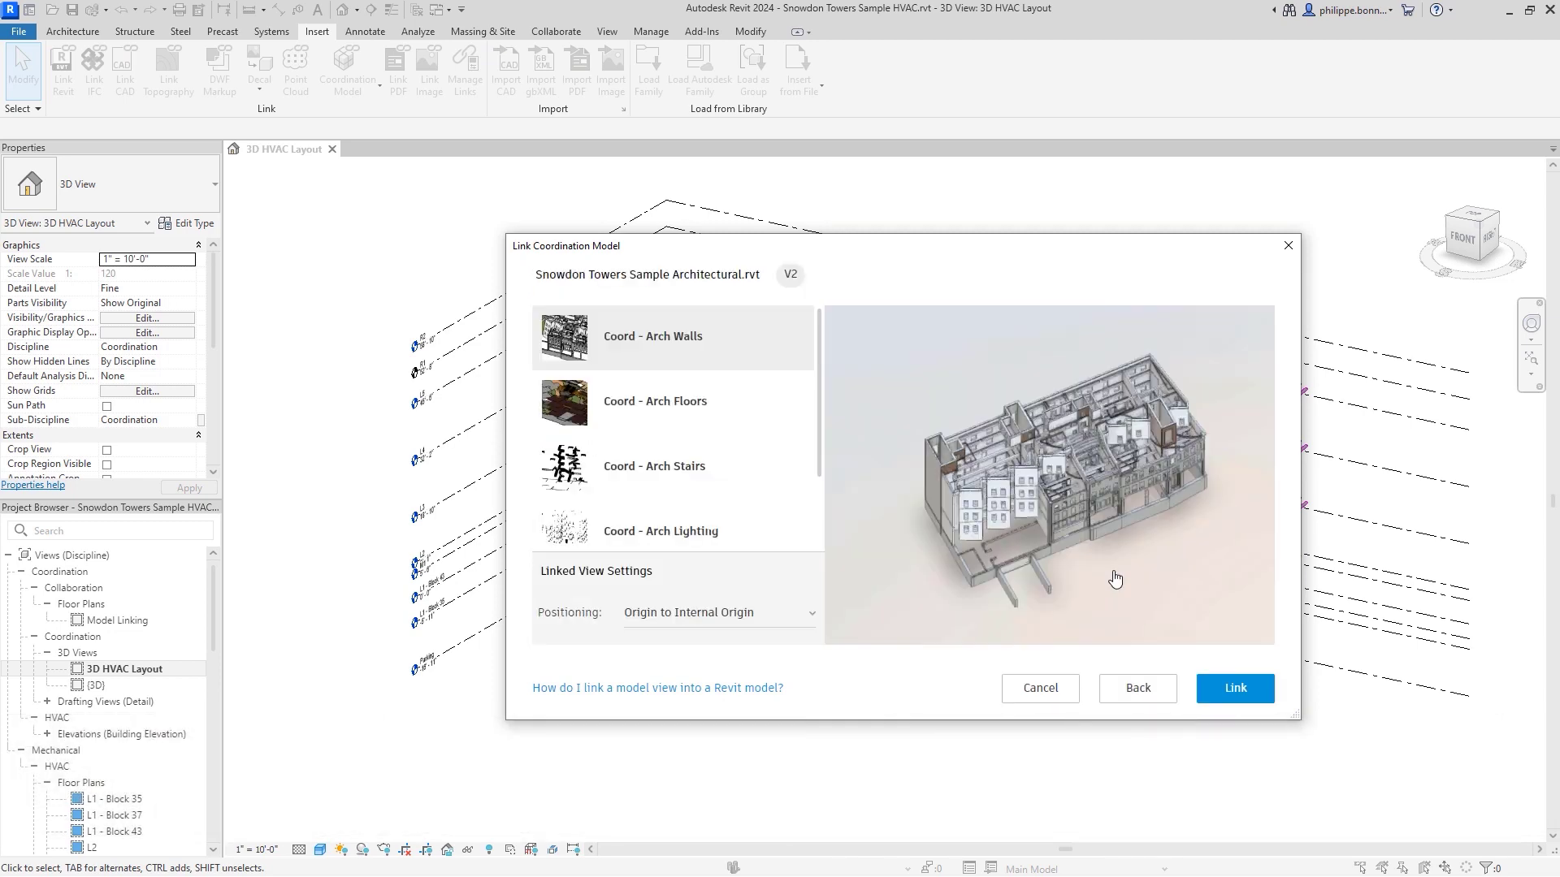
pyautogui.scroll(5, 1040, 485)
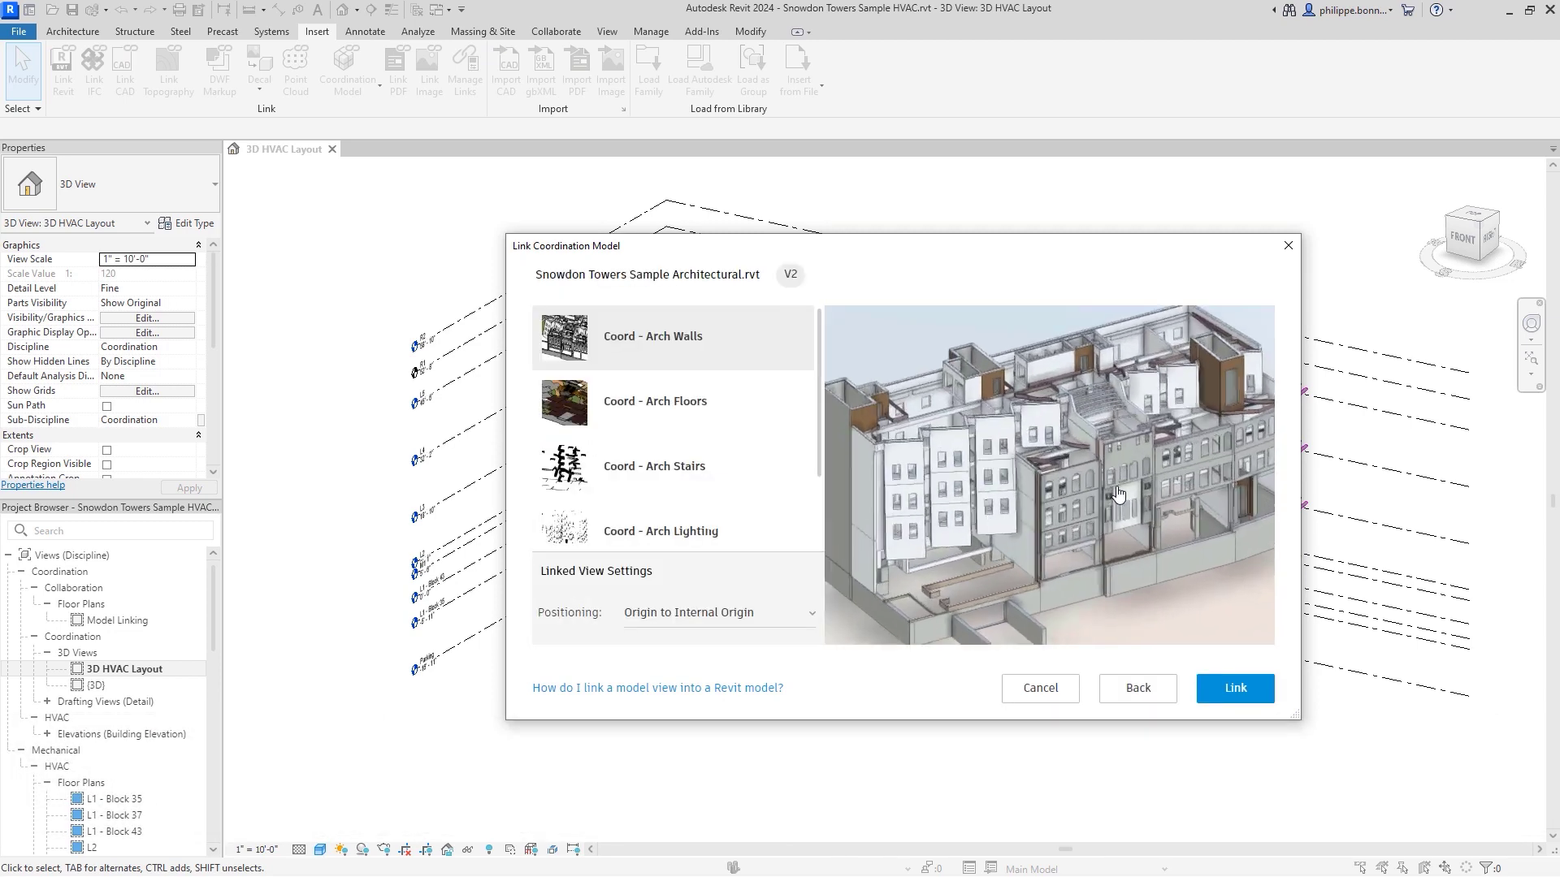
pyautogui.click(1236, 689)
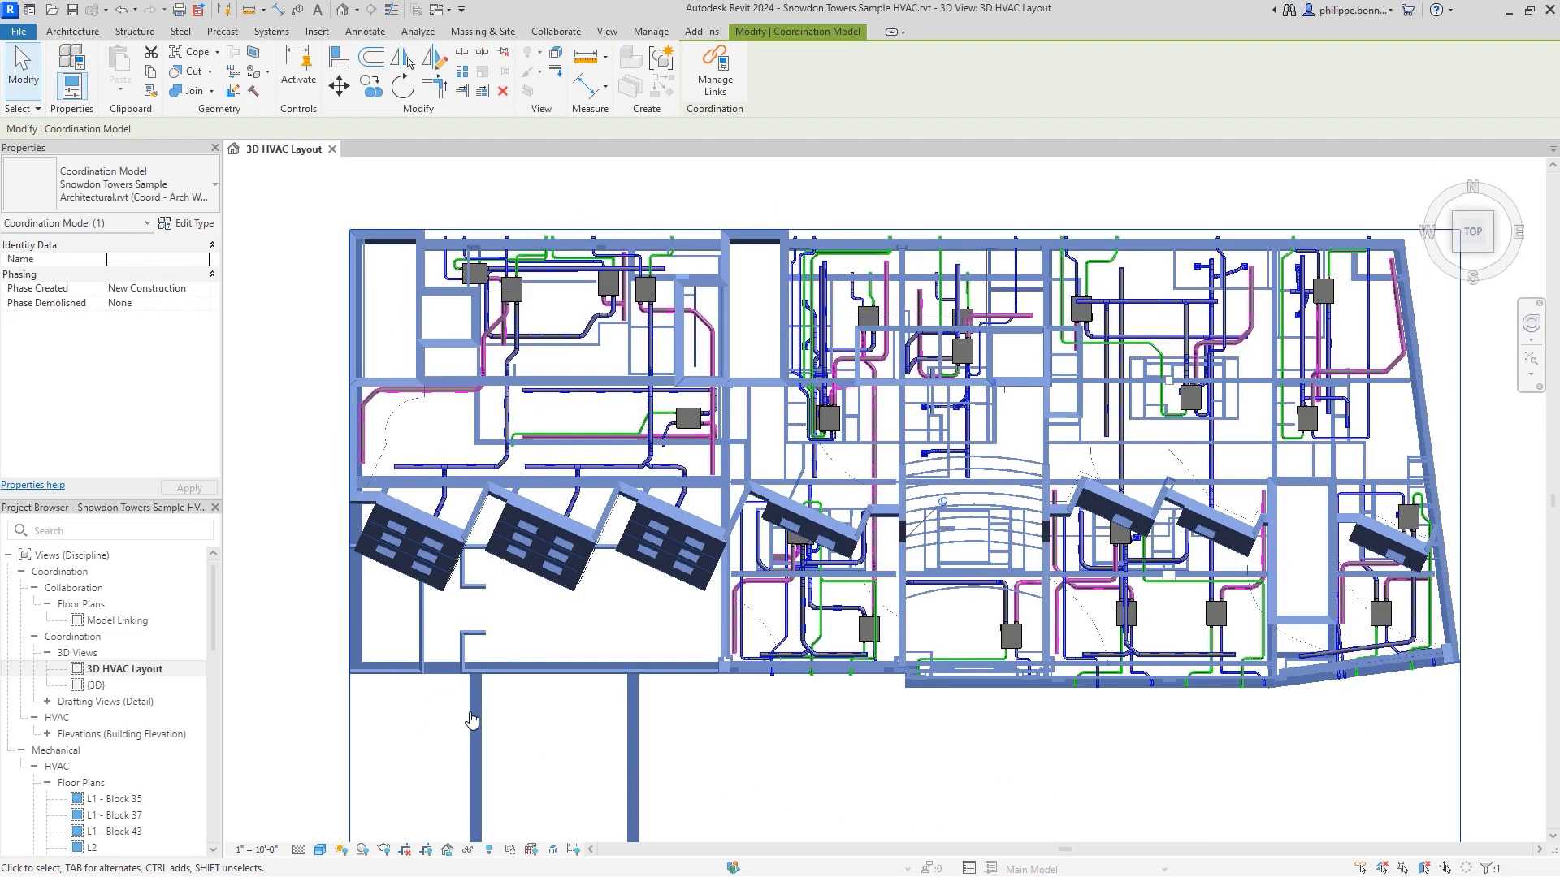
# - Inspect the properties of a single horizontal wall in the linked coordination model and start measuring from the linked walls
pyautogui.click(497, 723)
pyautogui.scroll(4, 963, 643)
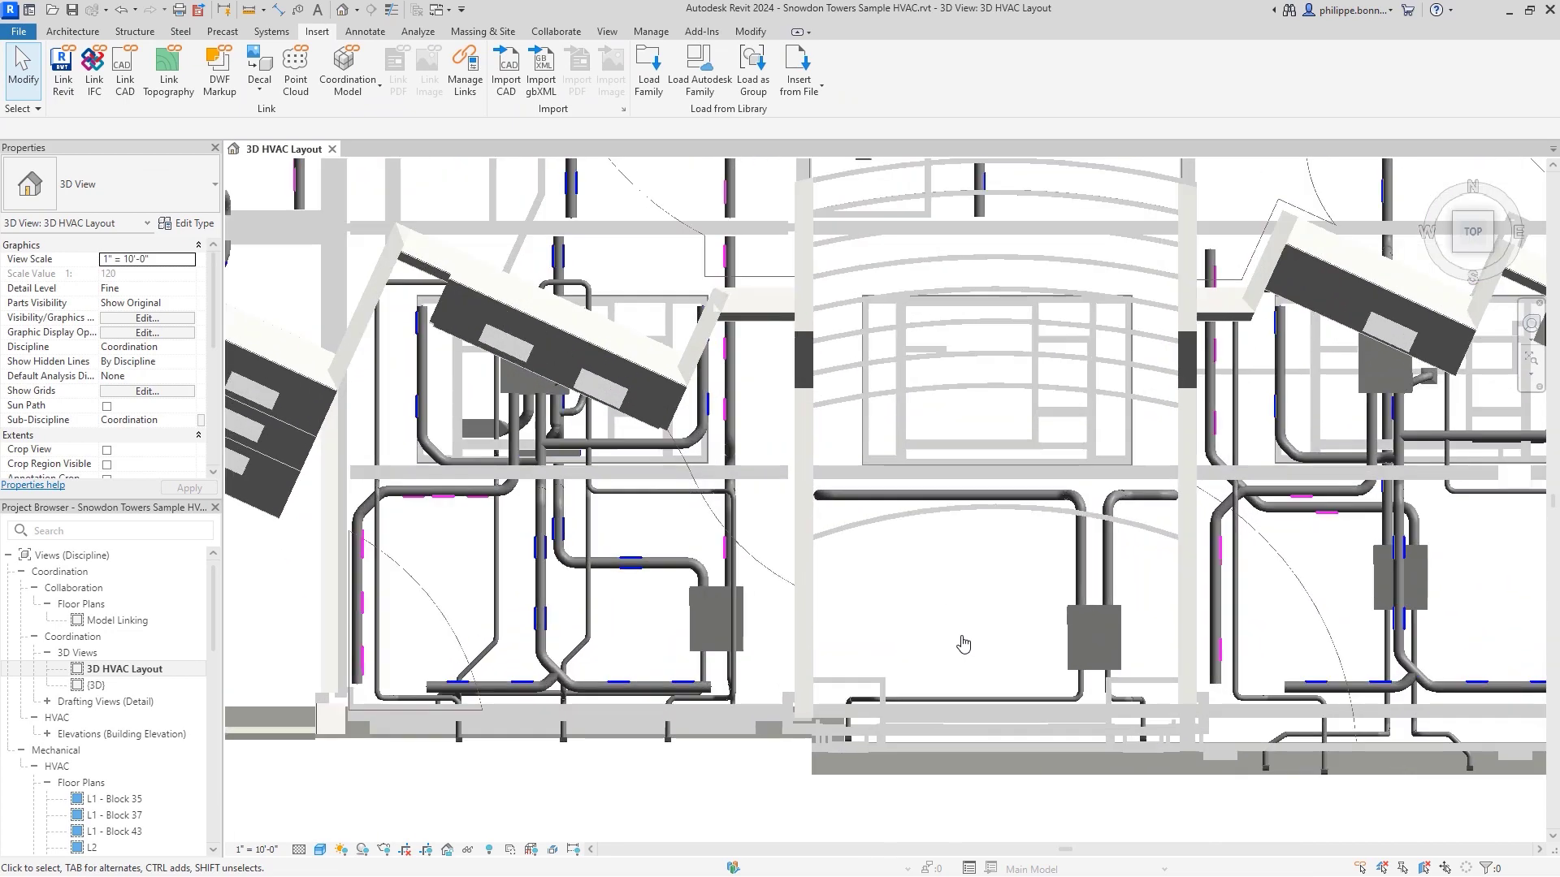
pyautogui.press('Tab')
pyautogui.click(946, 474)
pyautogui.moveTo(214, 267); pyautogui.dragTo(213, 341)
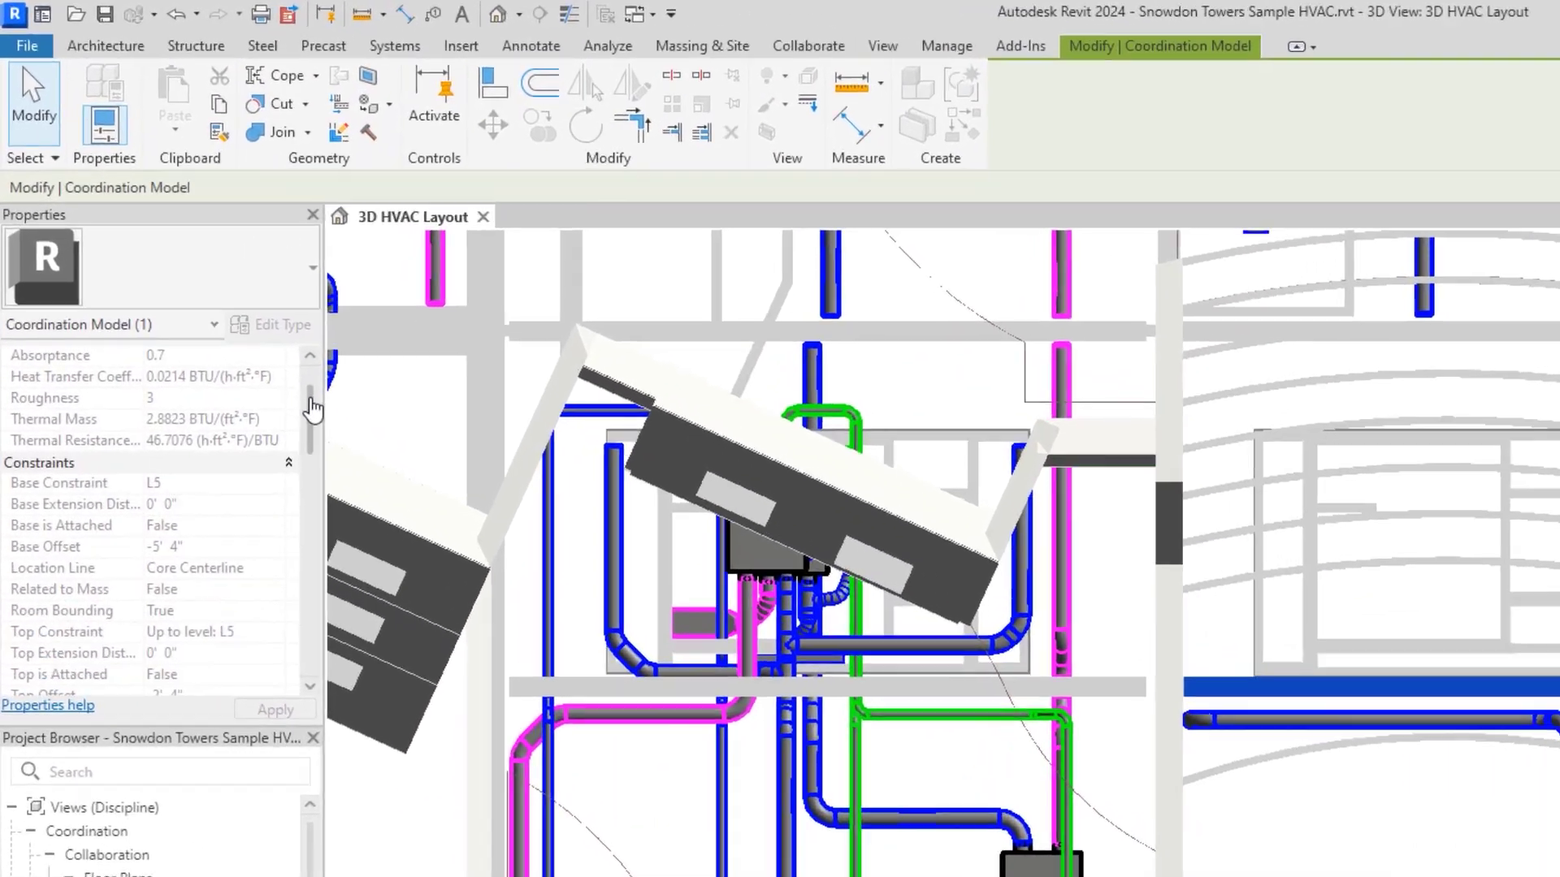
pyautogui.moveTo(339, 547); pyautogui.dragTo(338, 435)
pyautogui.click(1222, 700)
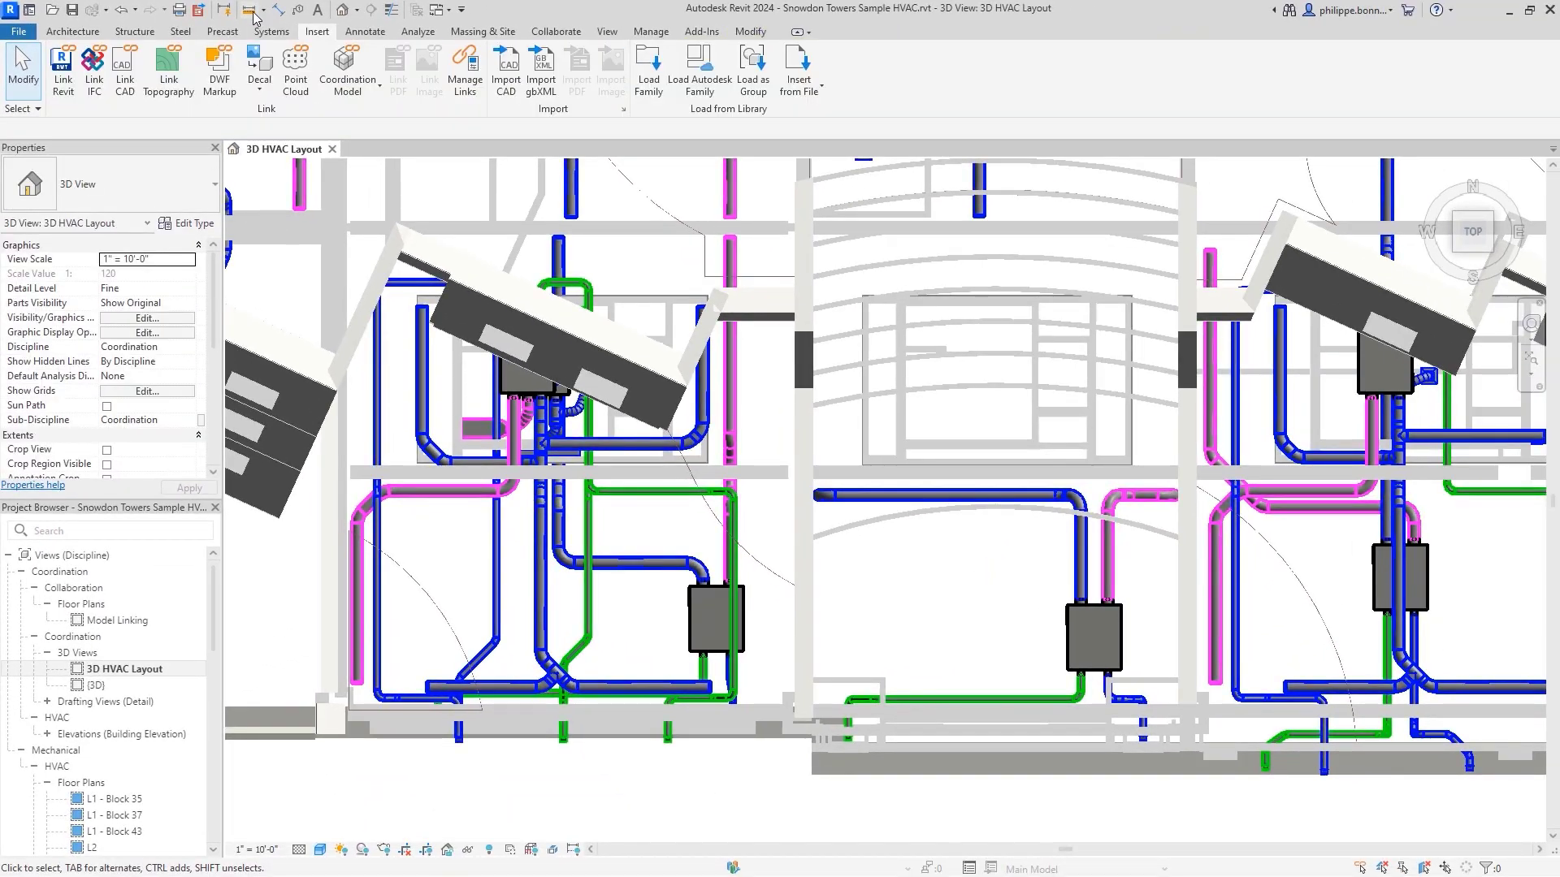
pyautogui.click(252, 12)
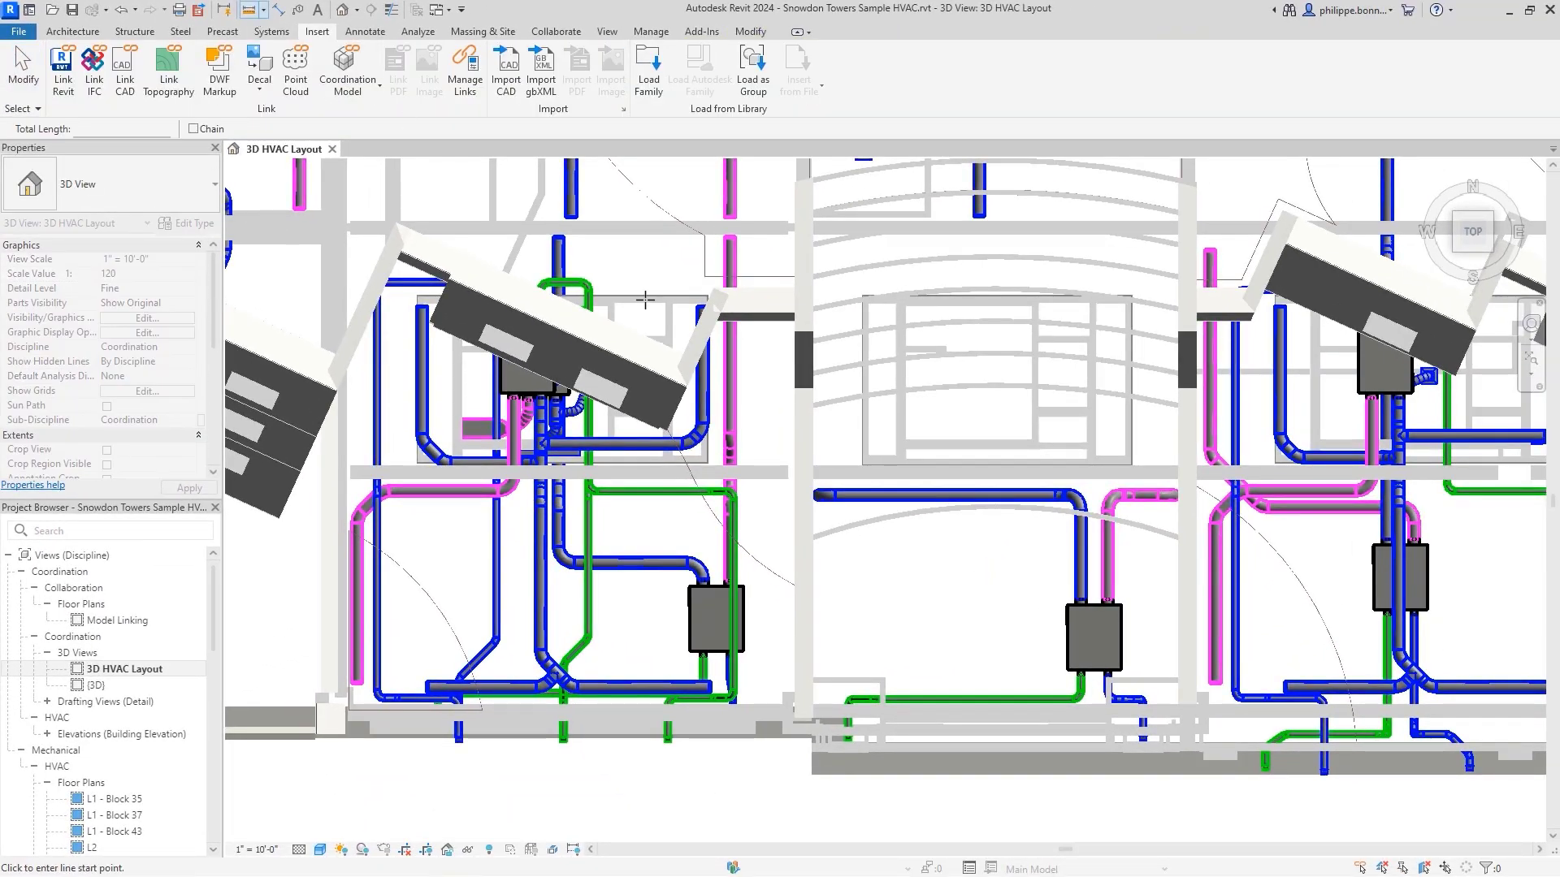
pyautogui.click(813, 678)
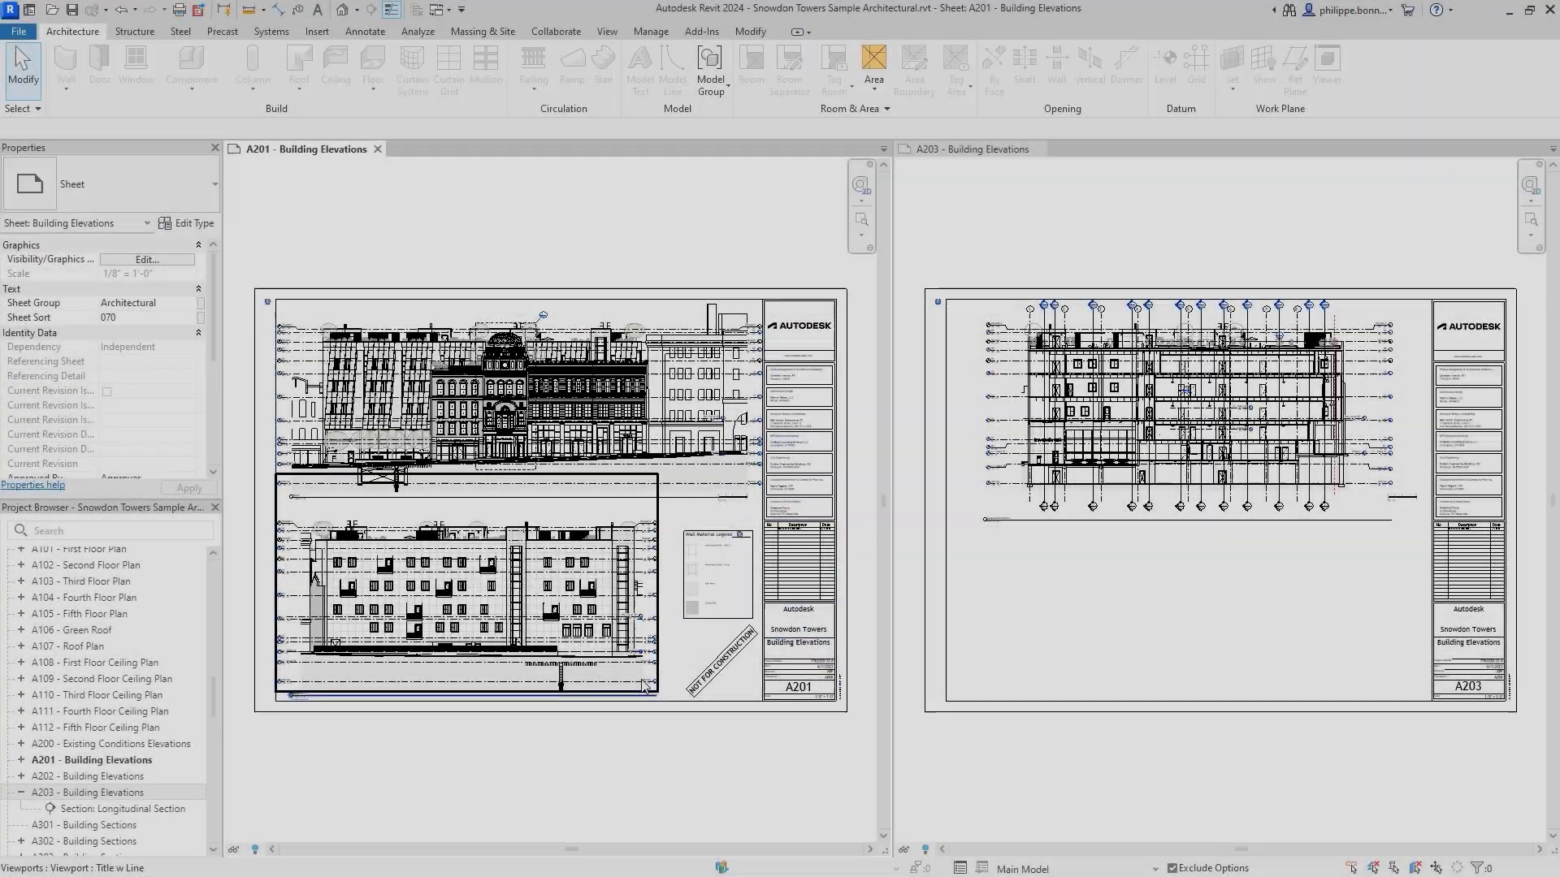
# - Move the lower elevation, the wall material legend and the NOT FOR CONSTRUCTION note from sheet A201 to A203, aligned to sheet
pyautogui.click(674, 654)
pyautogui.keyDown('ctrl'); pyautogui.click(723, 624); pyautogui.keyUp('ctrl')
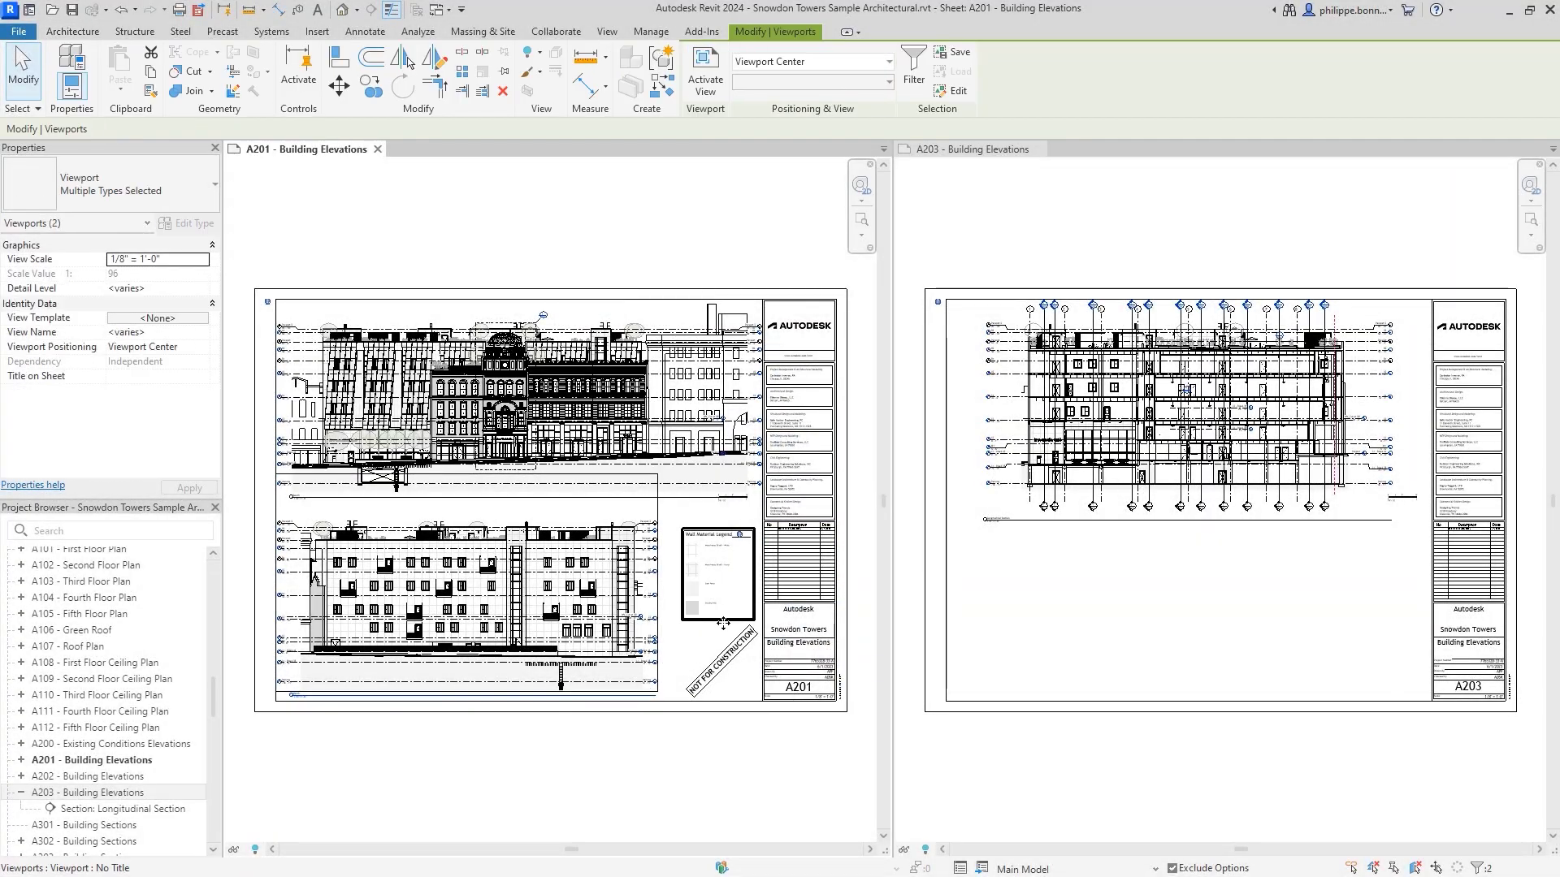
pyautogui.keyDown('ctrl'); pyautogui.click(715, 668); pyautogui.keyUp('ctrl')
pyautogui.rightClick(733, 734)
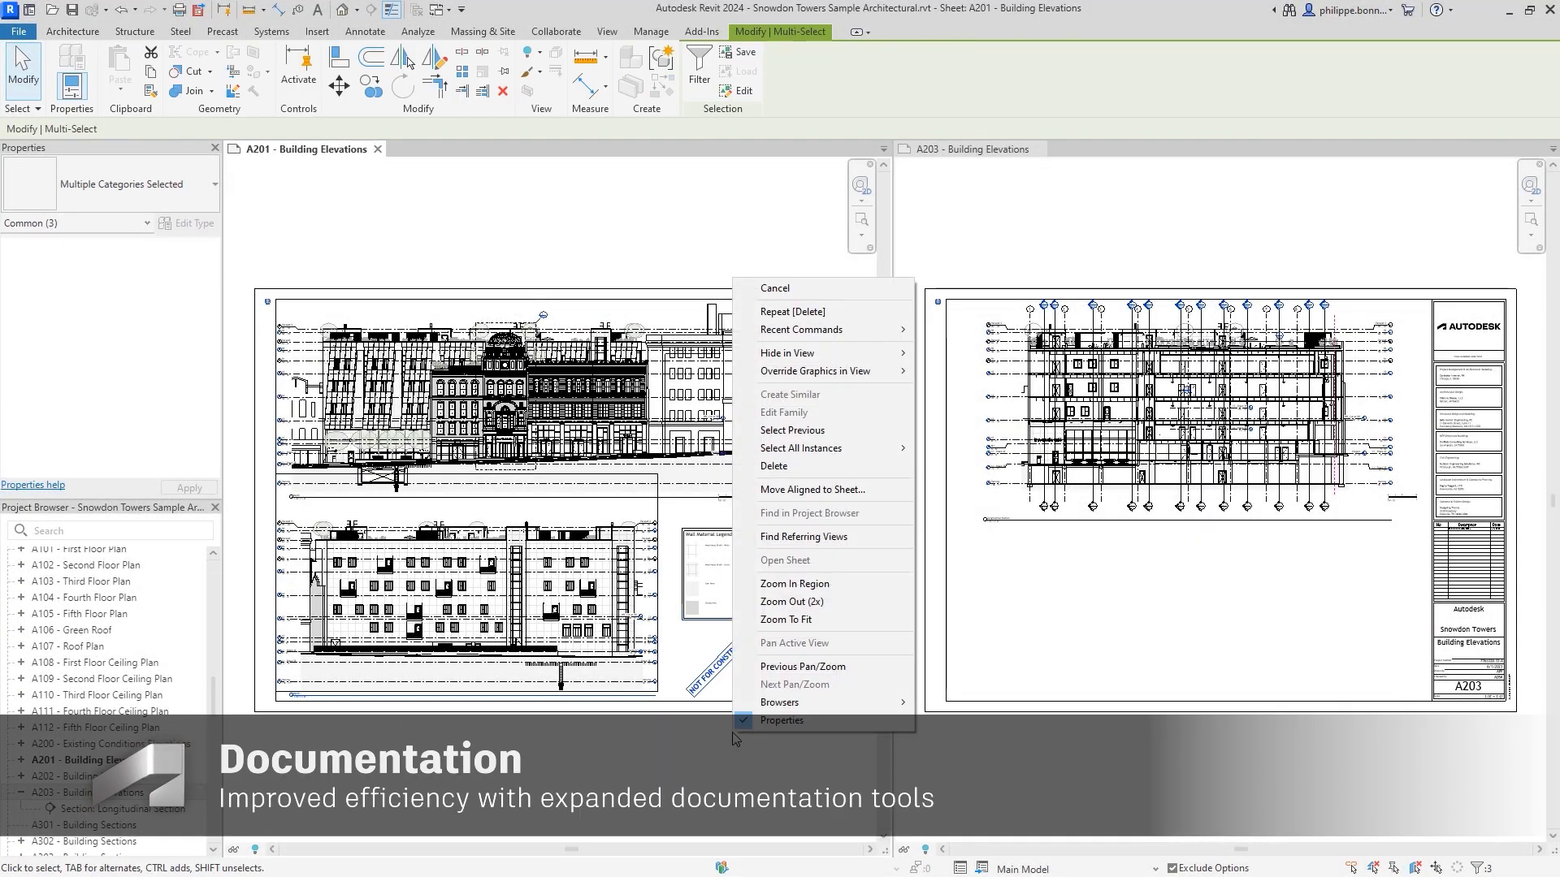
pyautogui.click(861, 490)
pyautogui.click(789, 511)
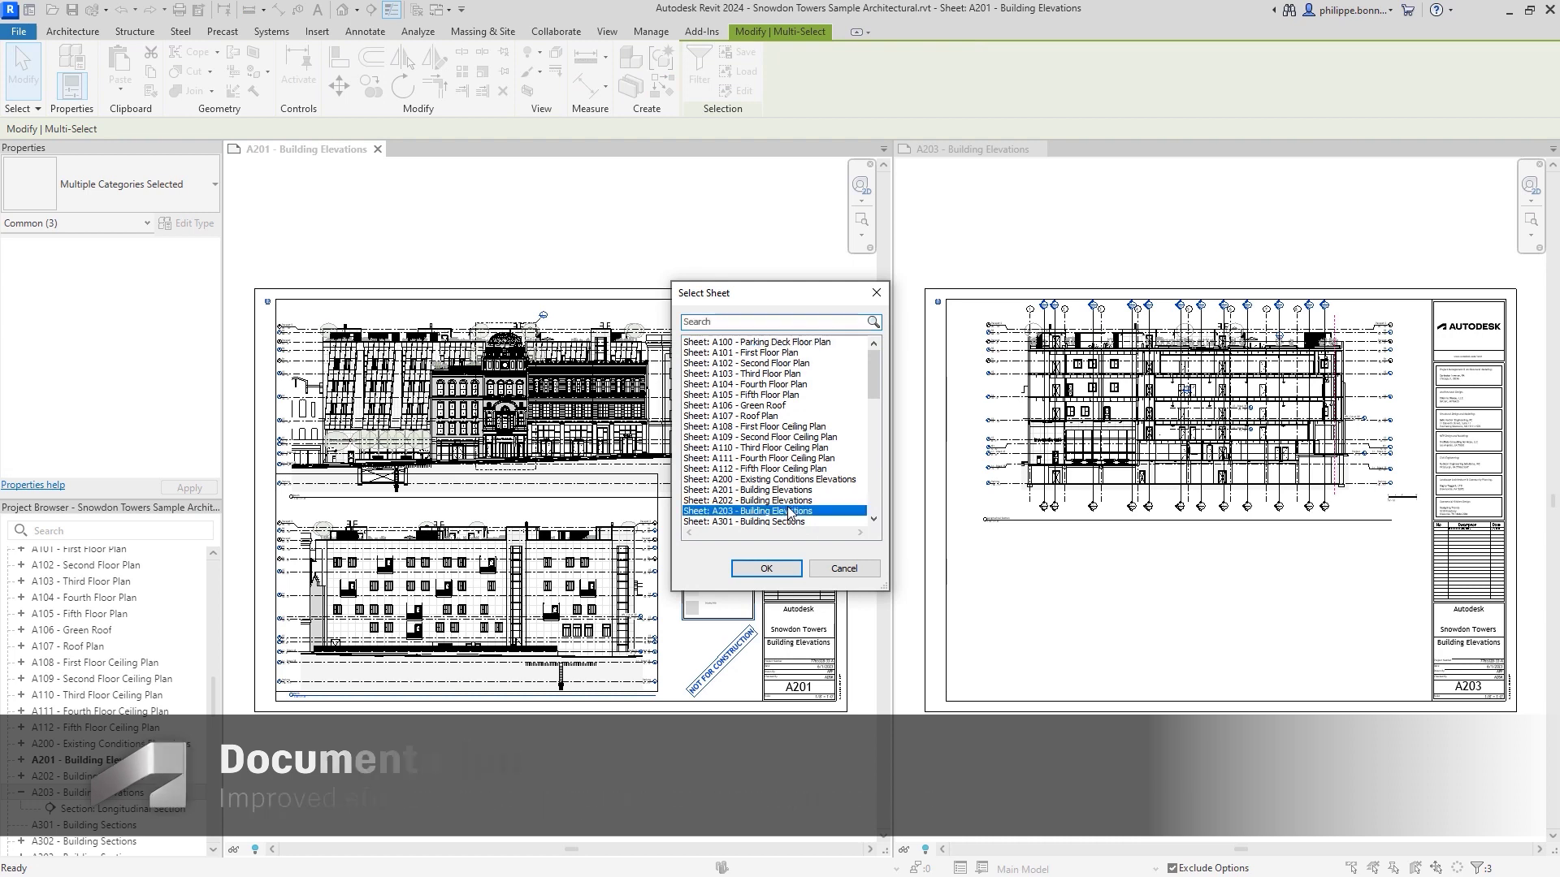
pyautogui.click(766, 568)
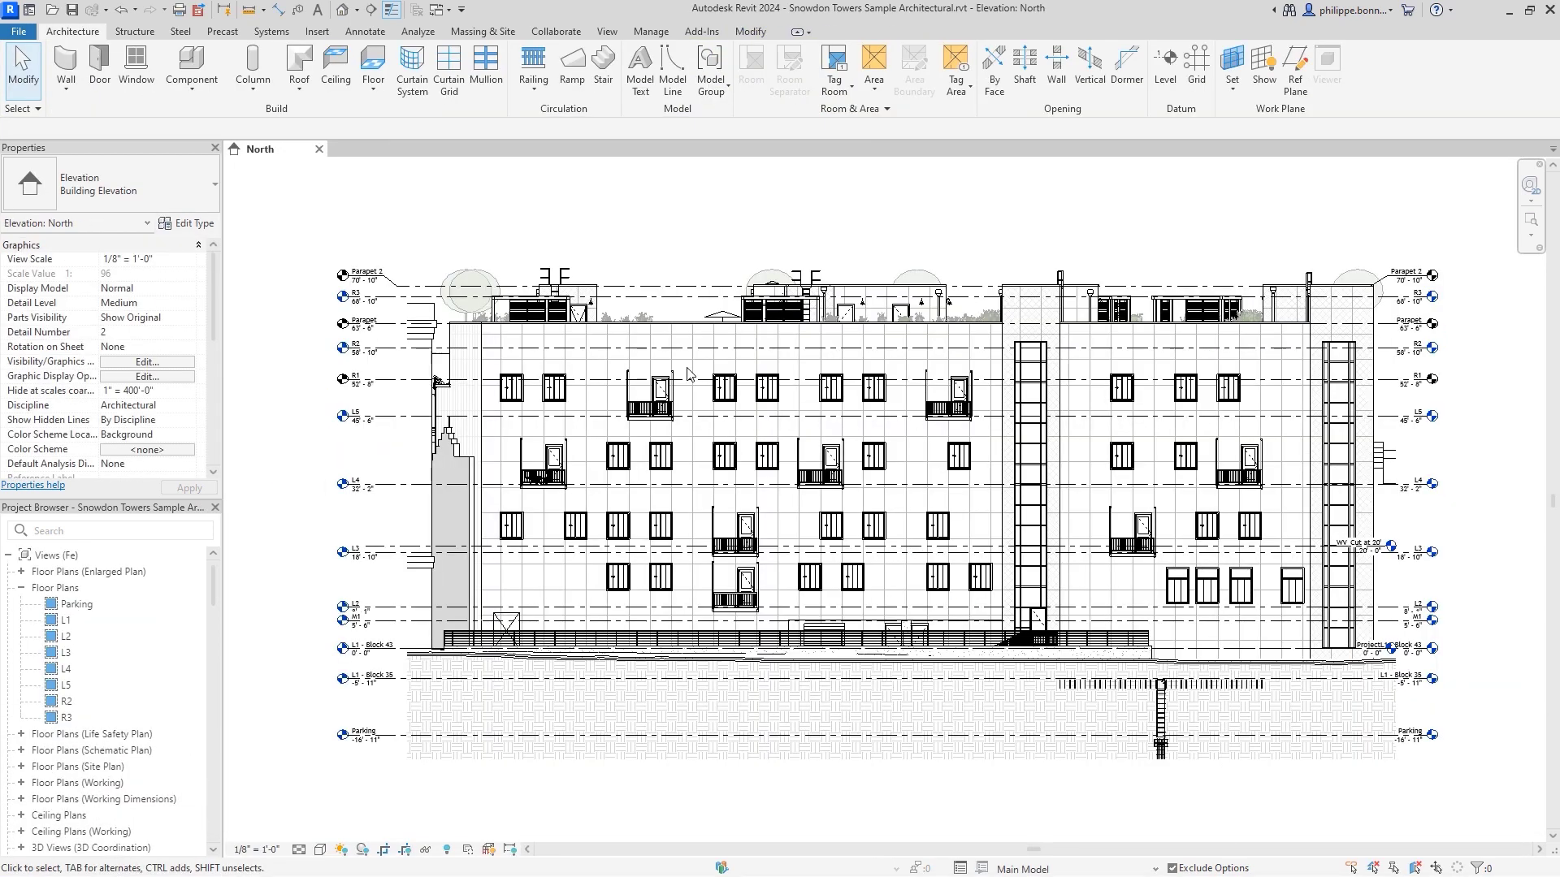
# - Open the sheet that contains the North elevation view
pyautogui.rightClick(687, 373)
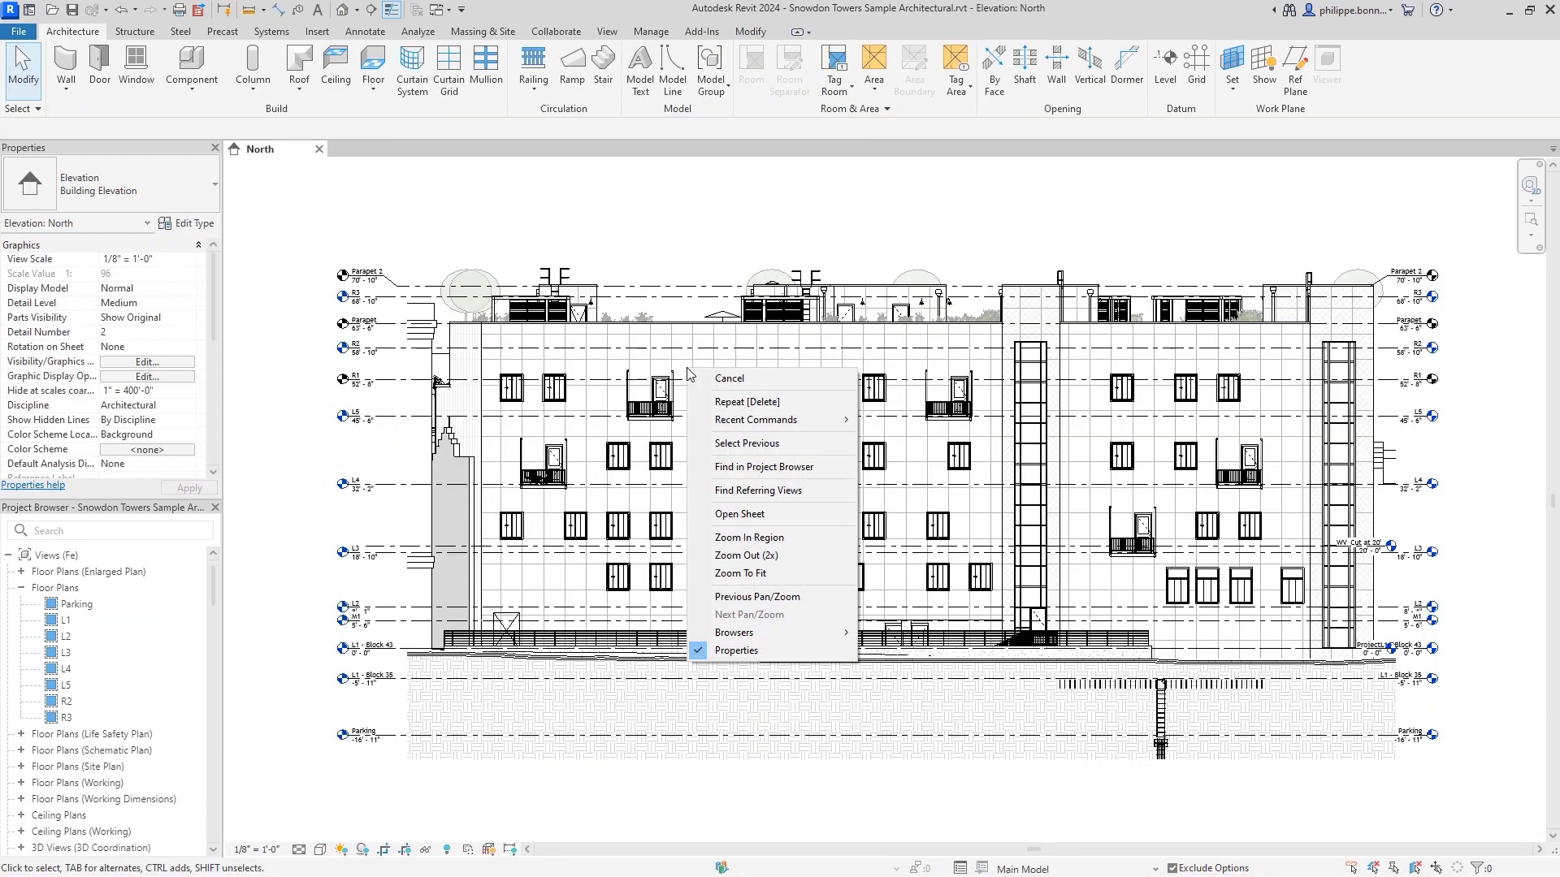
pyautogui.click(792, 514)
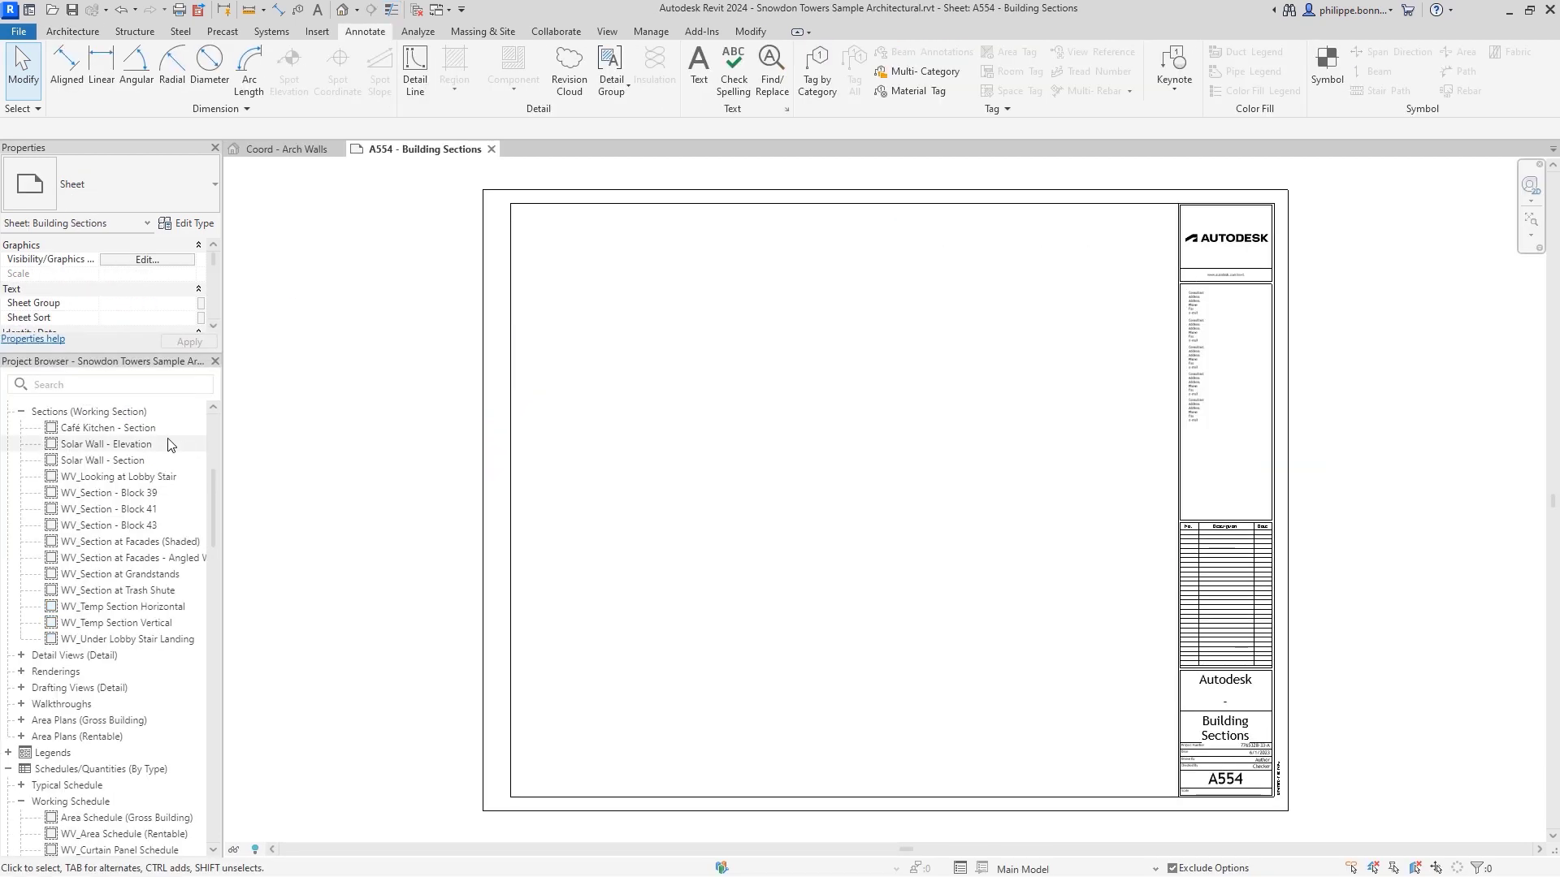
# - Place the Café Kitchen, Solar Wall and WV_Section at Facades - Angled sections together with Area Schedule (Gross Building) on sheet A554
pyautogui.click(110, 428)
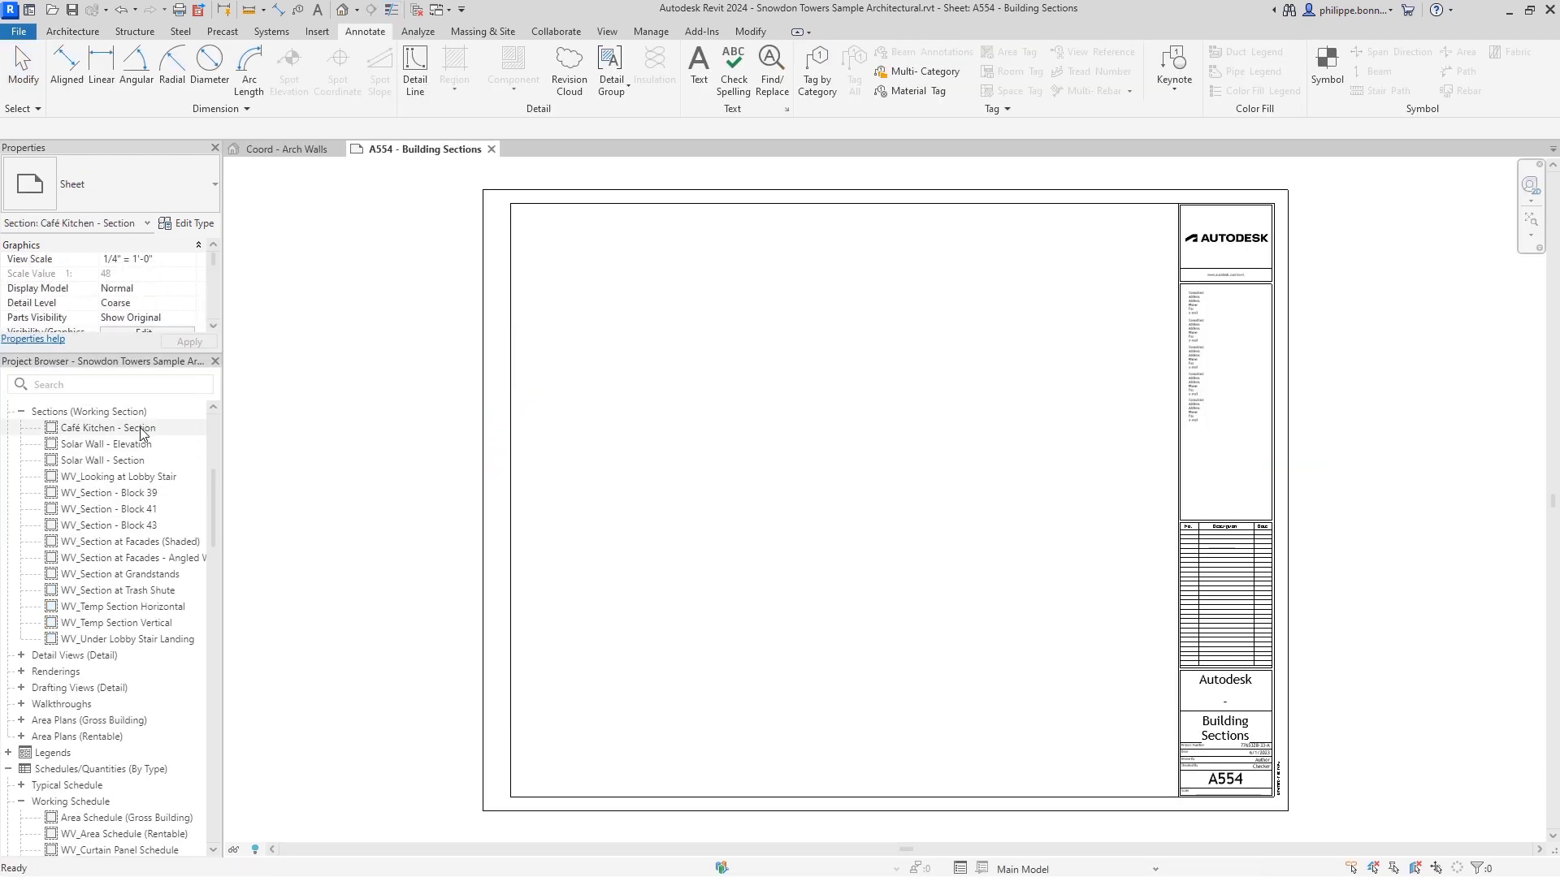
pyautogui.keyDown('ctrl'); pyautogui.click(108, 461); pyautogui.keyUp('ctrl')
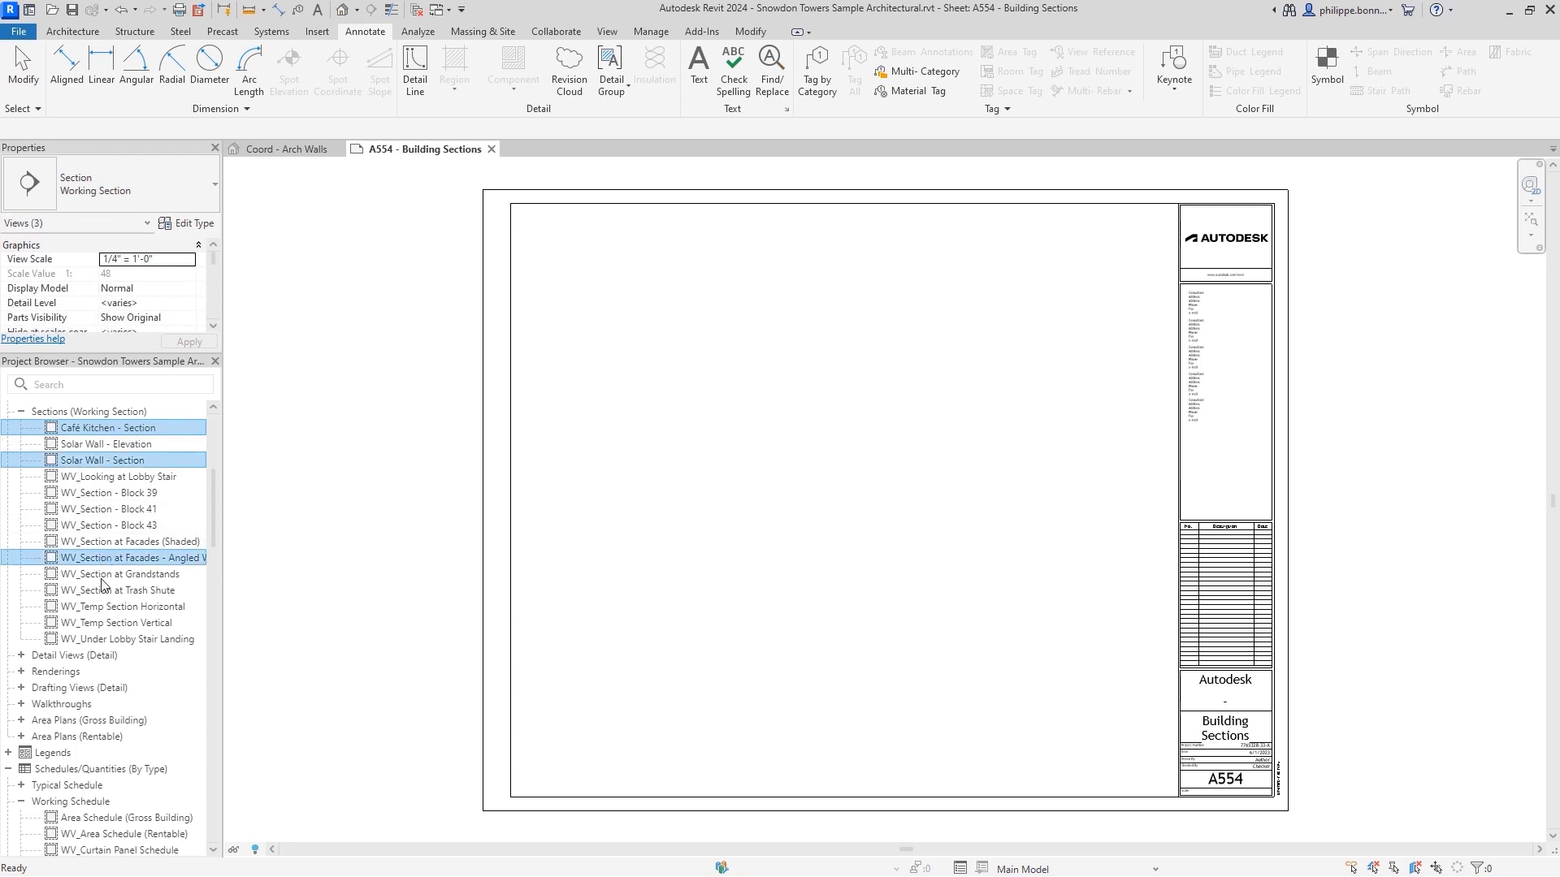
pyautogui.keyDown('ctrl'); pyautogui.click(101, 818); pyautogui.keyUp('ctrl')
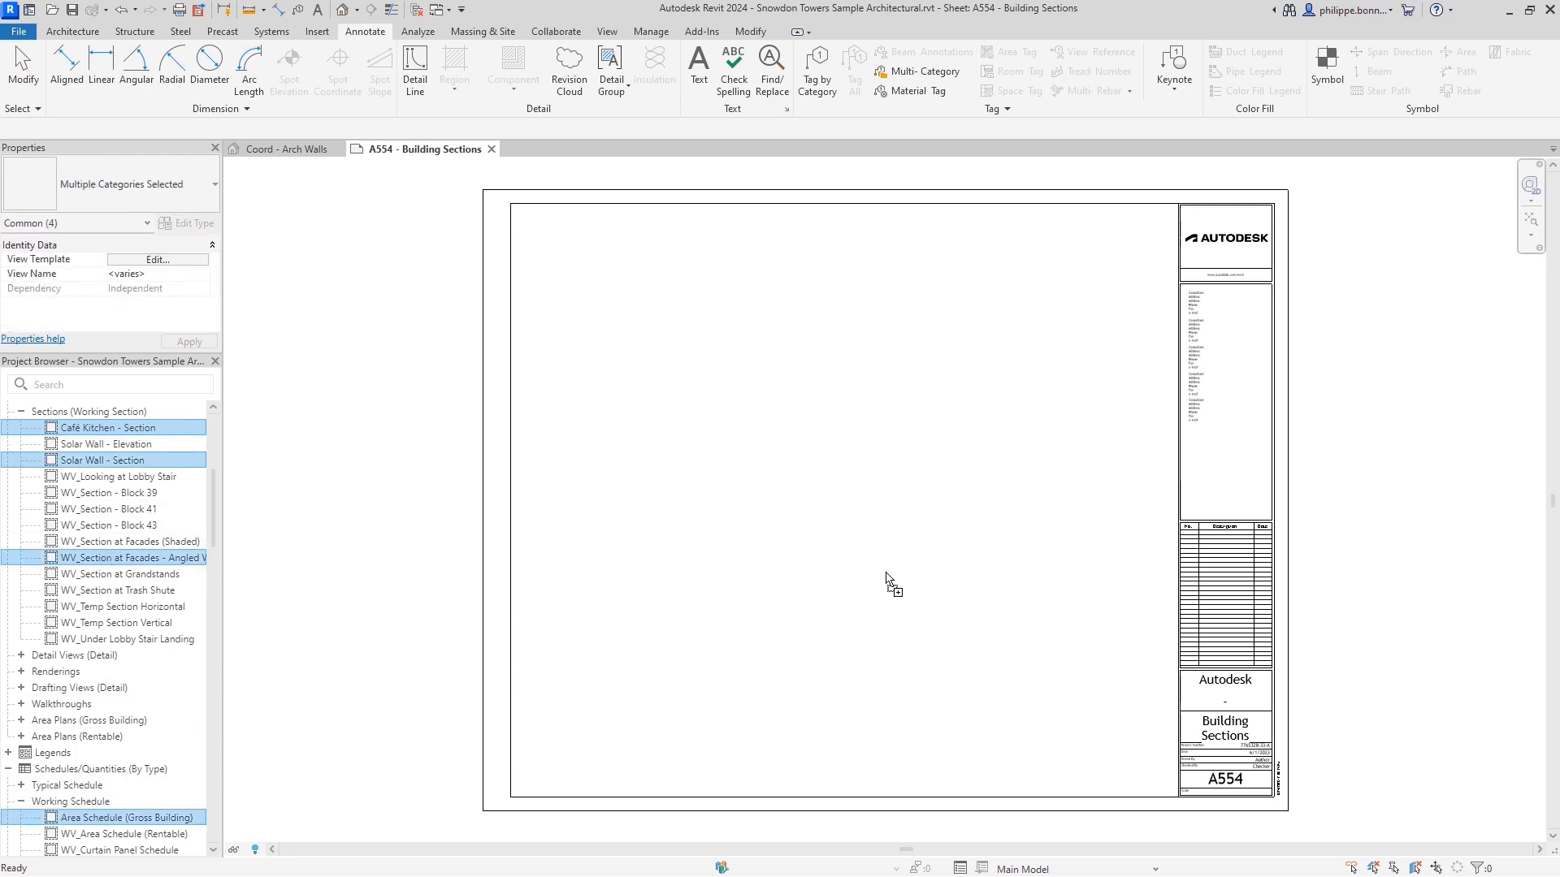
pyautogui.moveTo(885, 573); pyautogui.dragTo(887, 738)
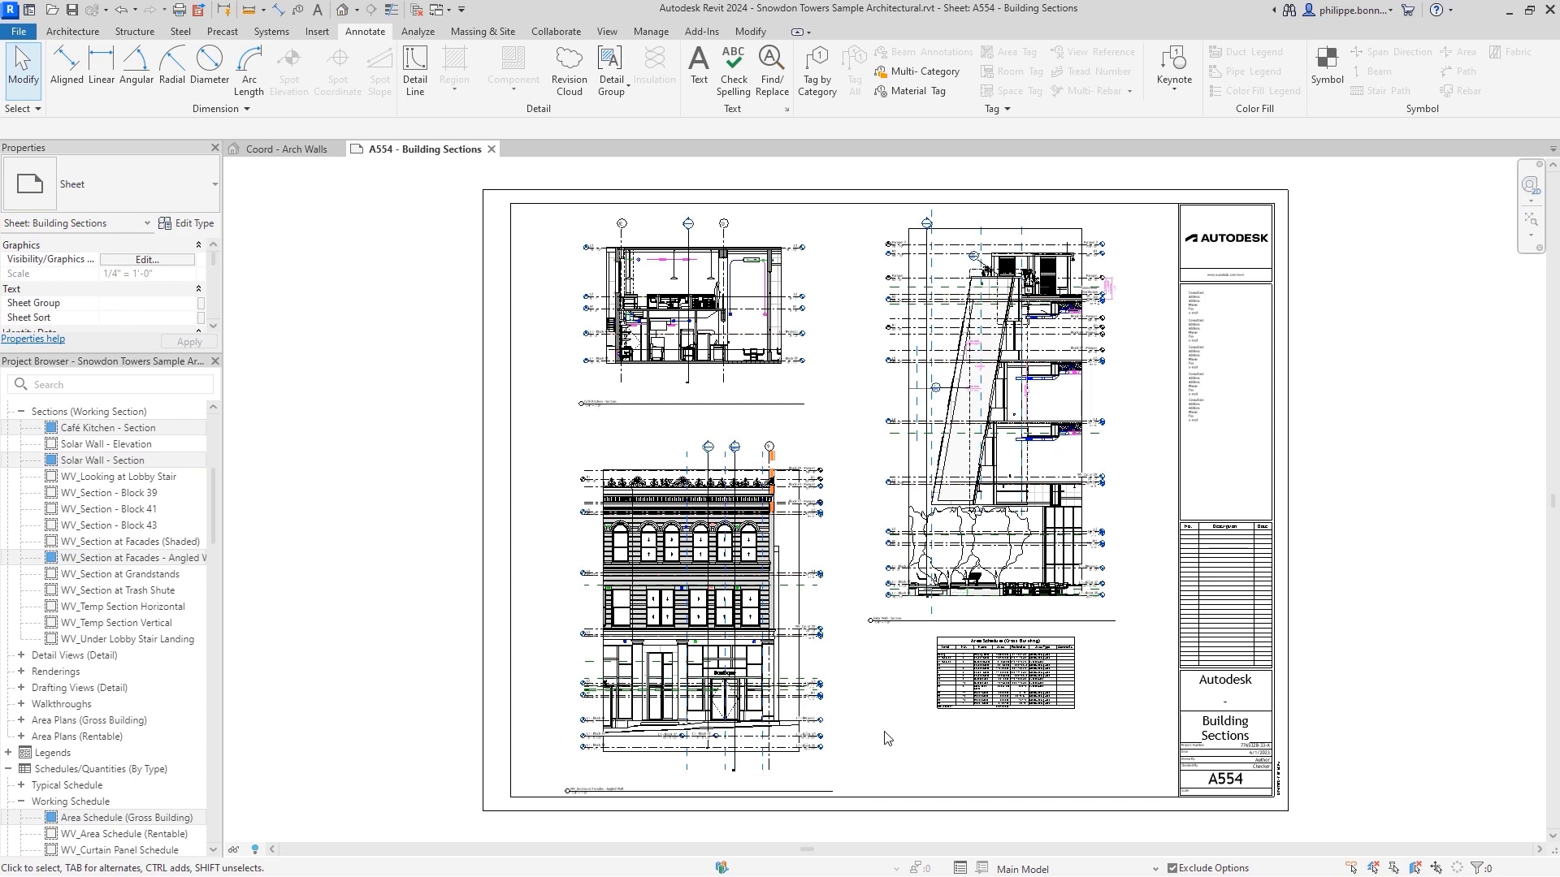
# - Set Resize Rows to All for the gross building area schedule on sheet A554 and apply it
pyautogui.click(967, 687)
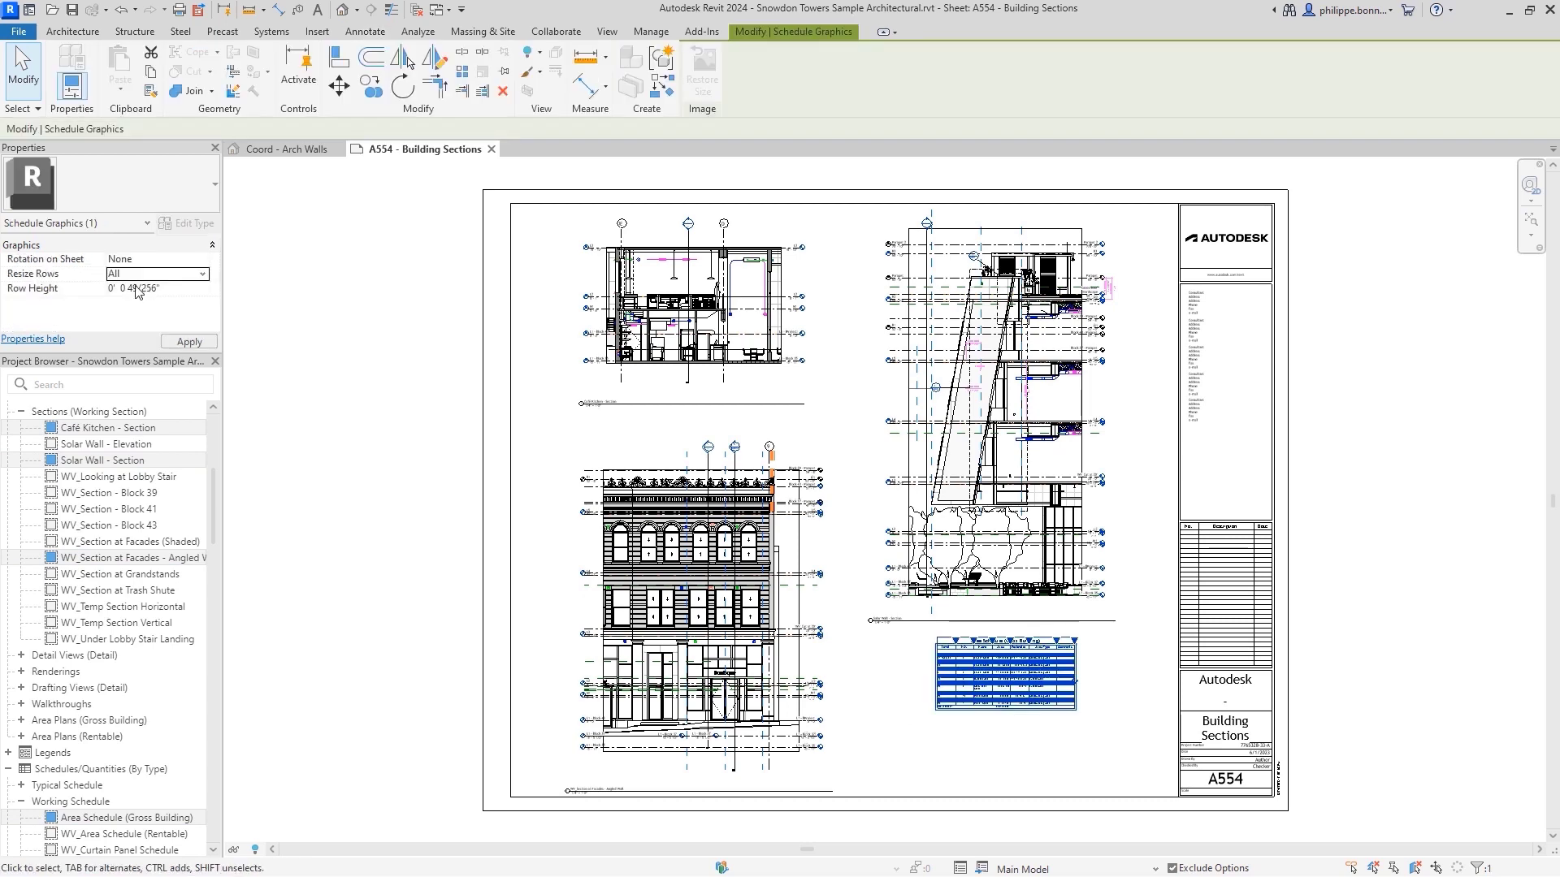
pyautogui.click(188, 341)
pyautogui.click(313, 387)
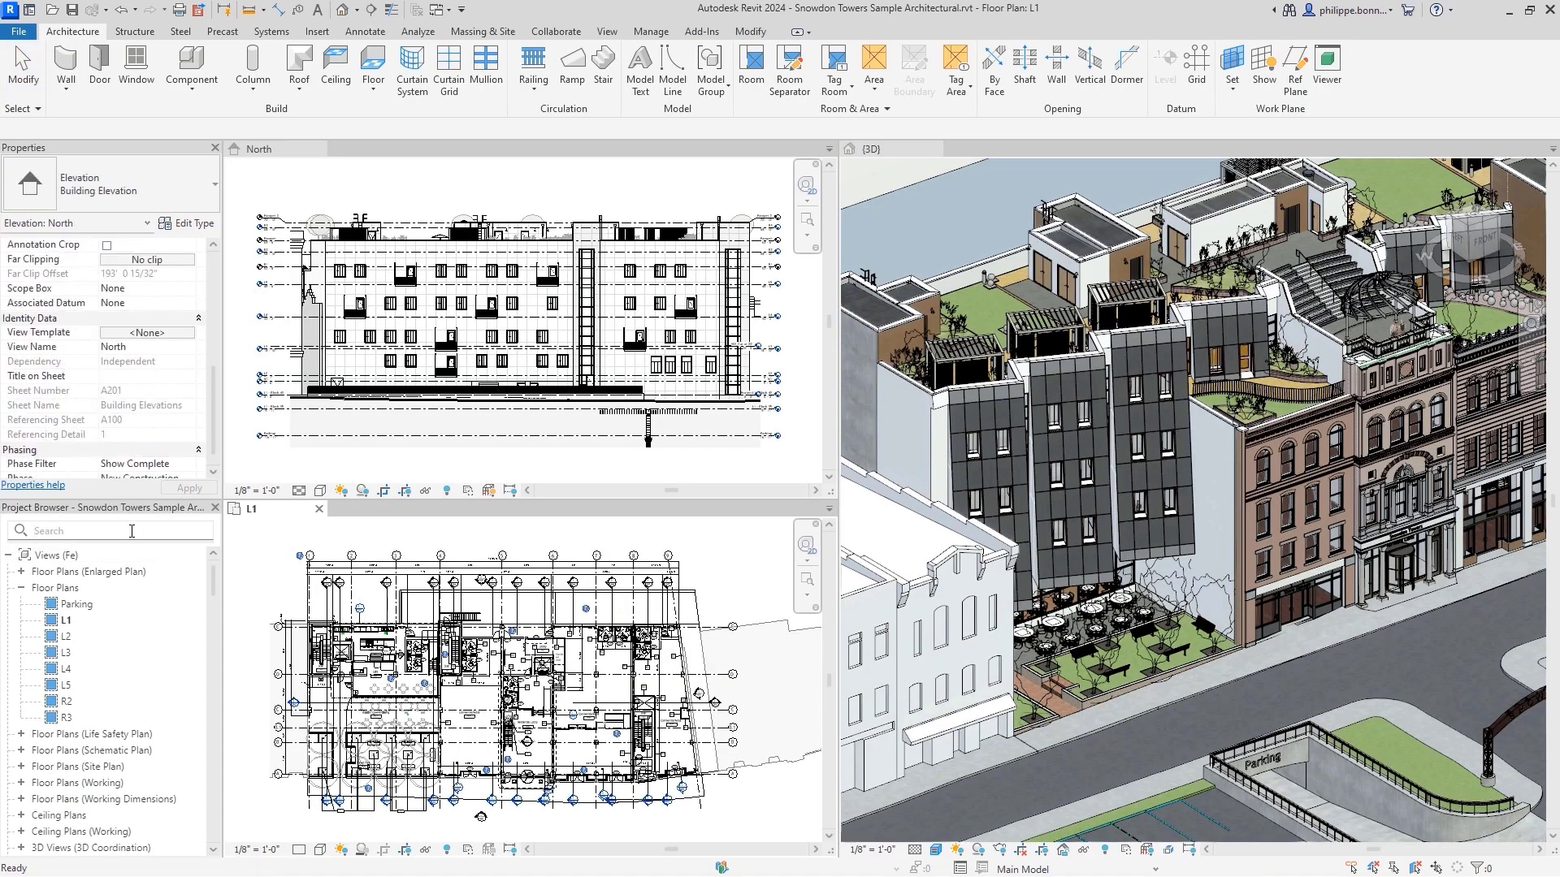
# - Search the project's views and sheets for "Kitchen"
pyautogui.write('Kitchen')
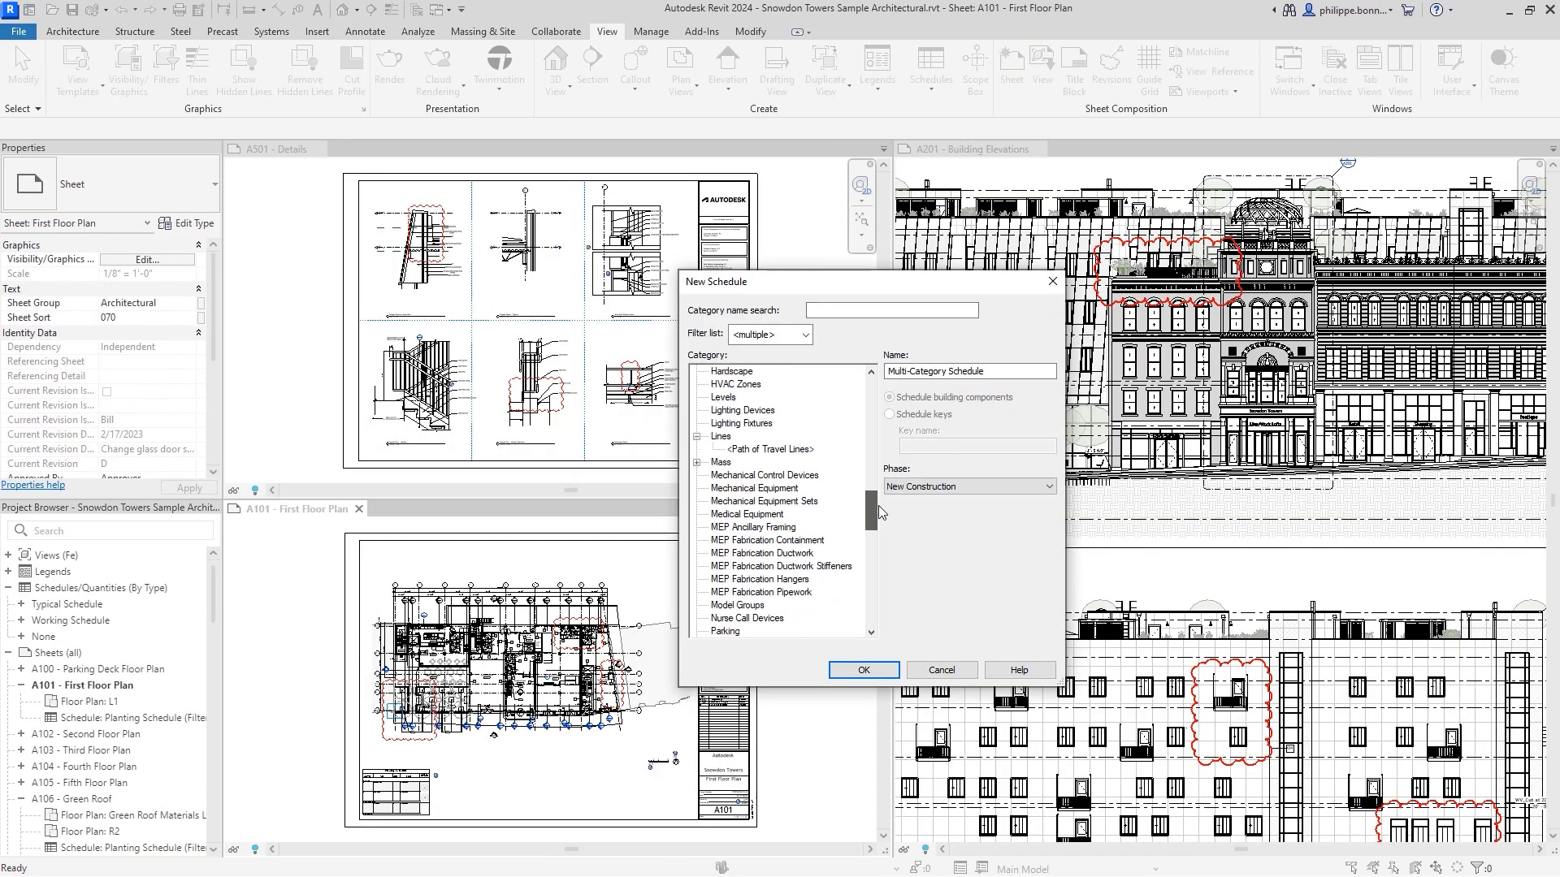
# - Start a new Revision Clouds schedule and choose Revision as the source of its available fields
pyautogui.scroll(-4, 768, 487)
pyautogui.click(741, 488)
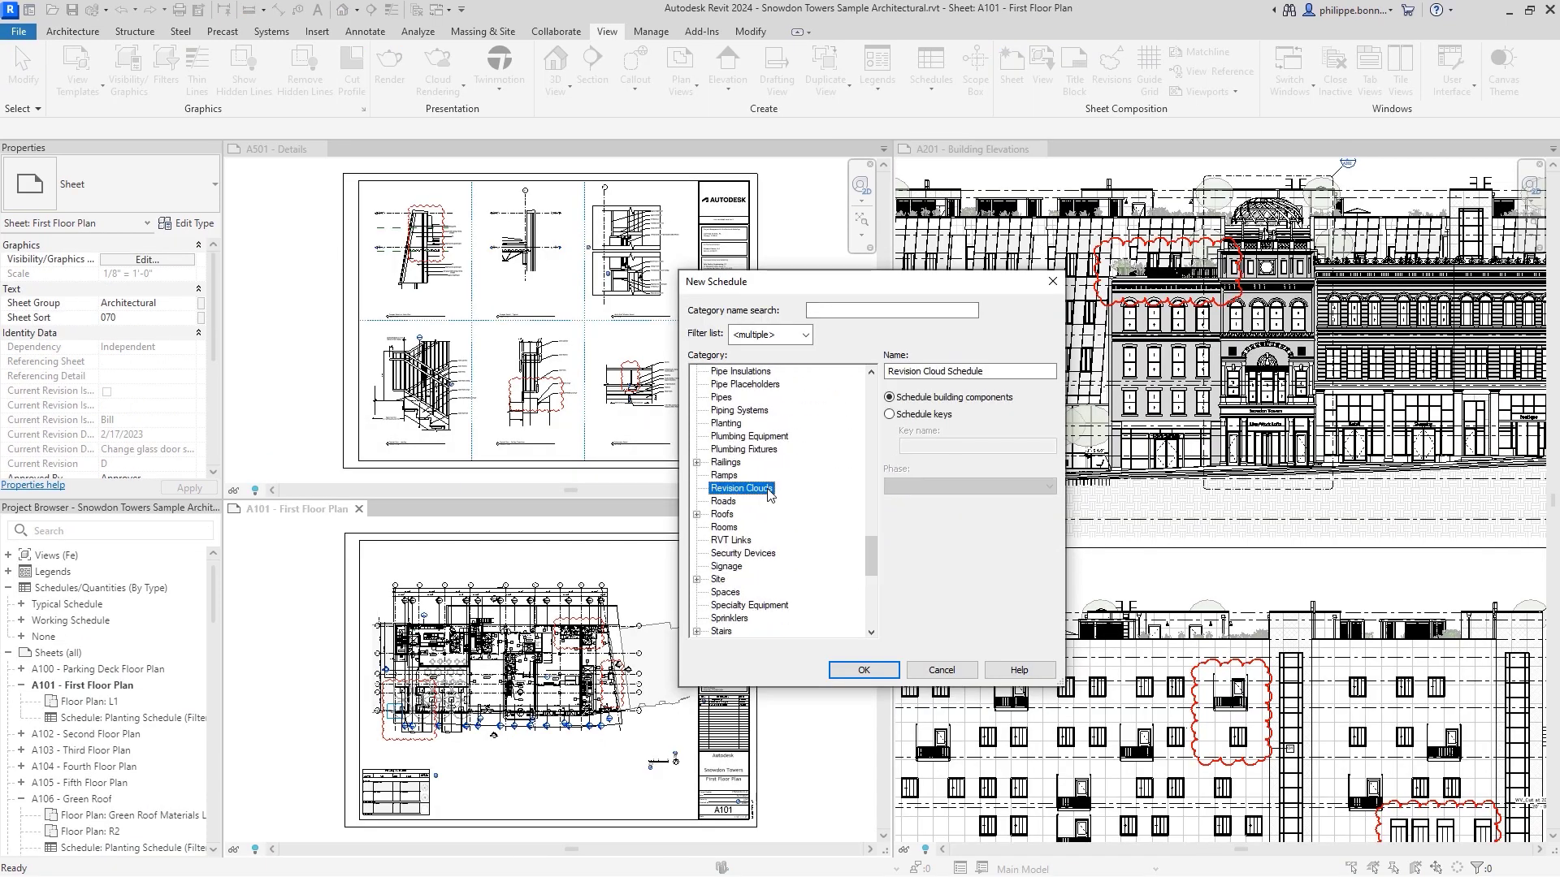
pyautogui.click(871, 669)
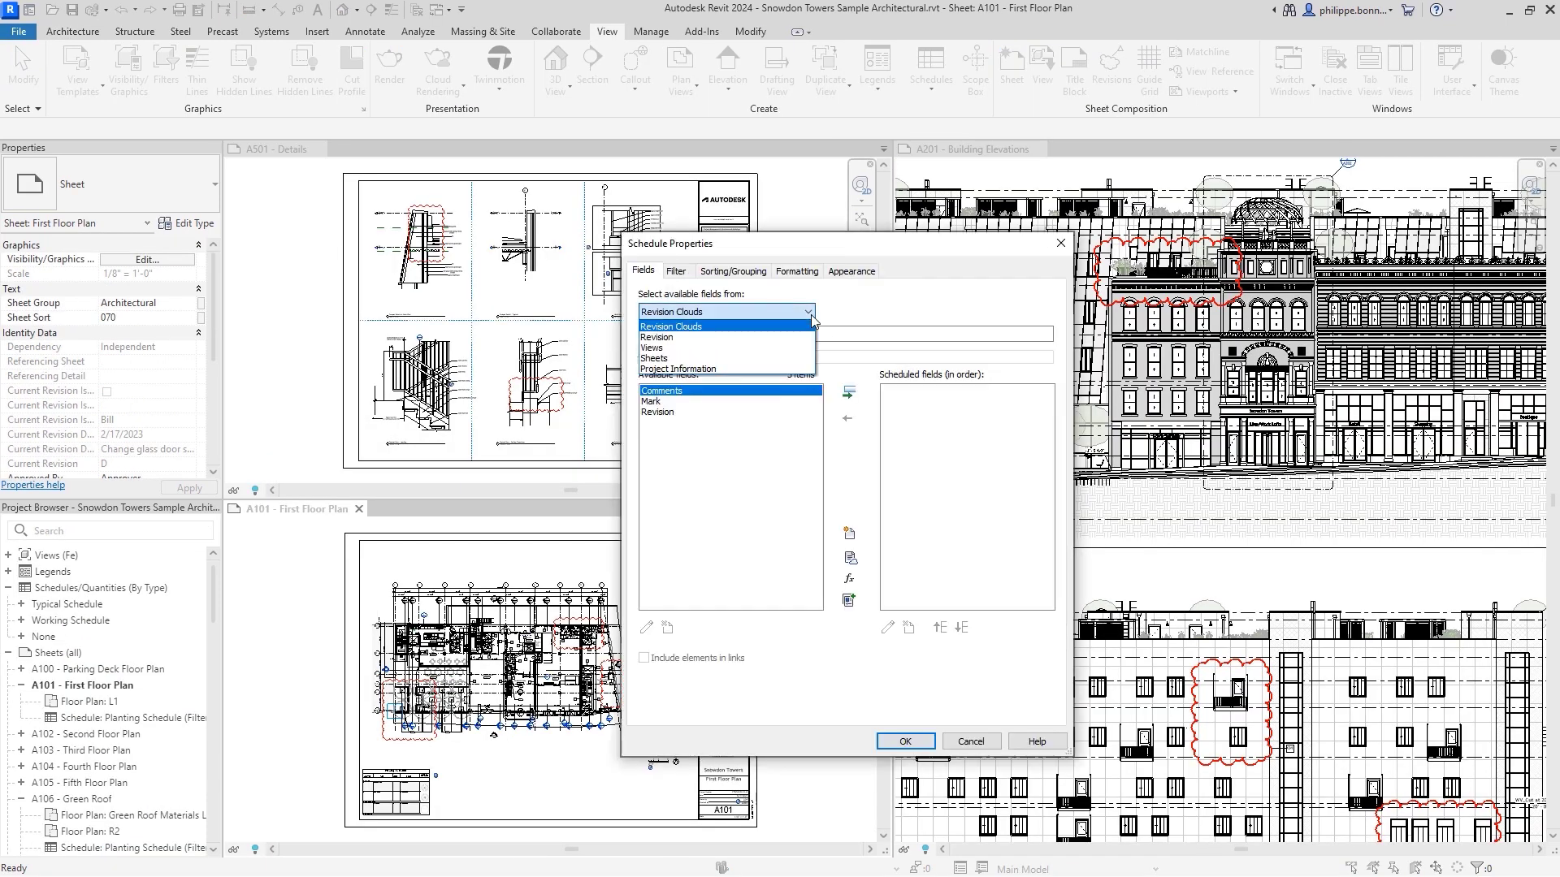
pyautogui.click(752, 337)
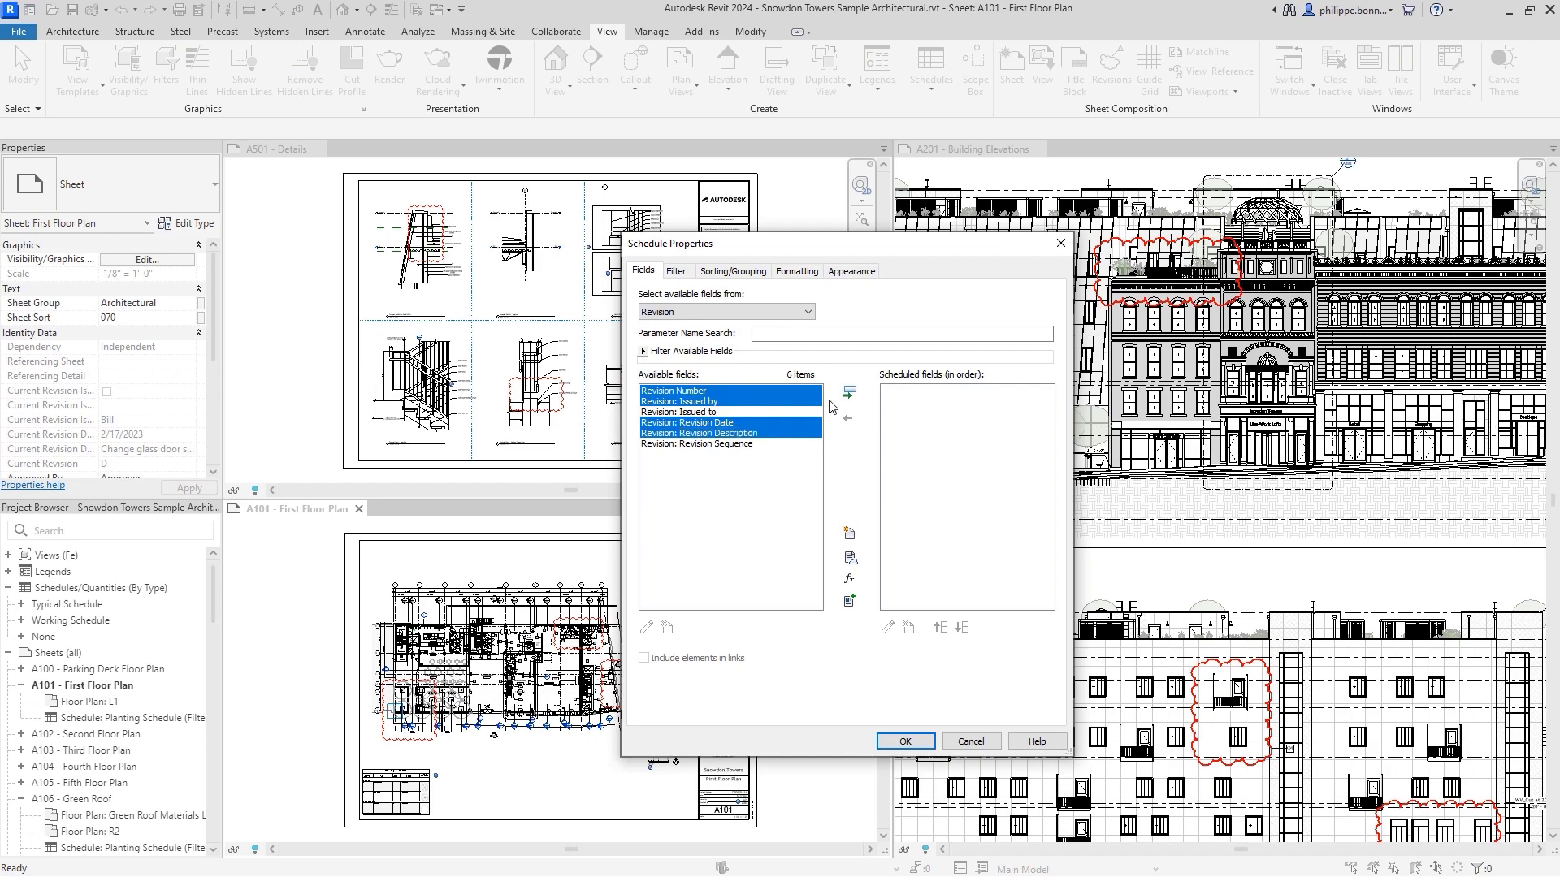